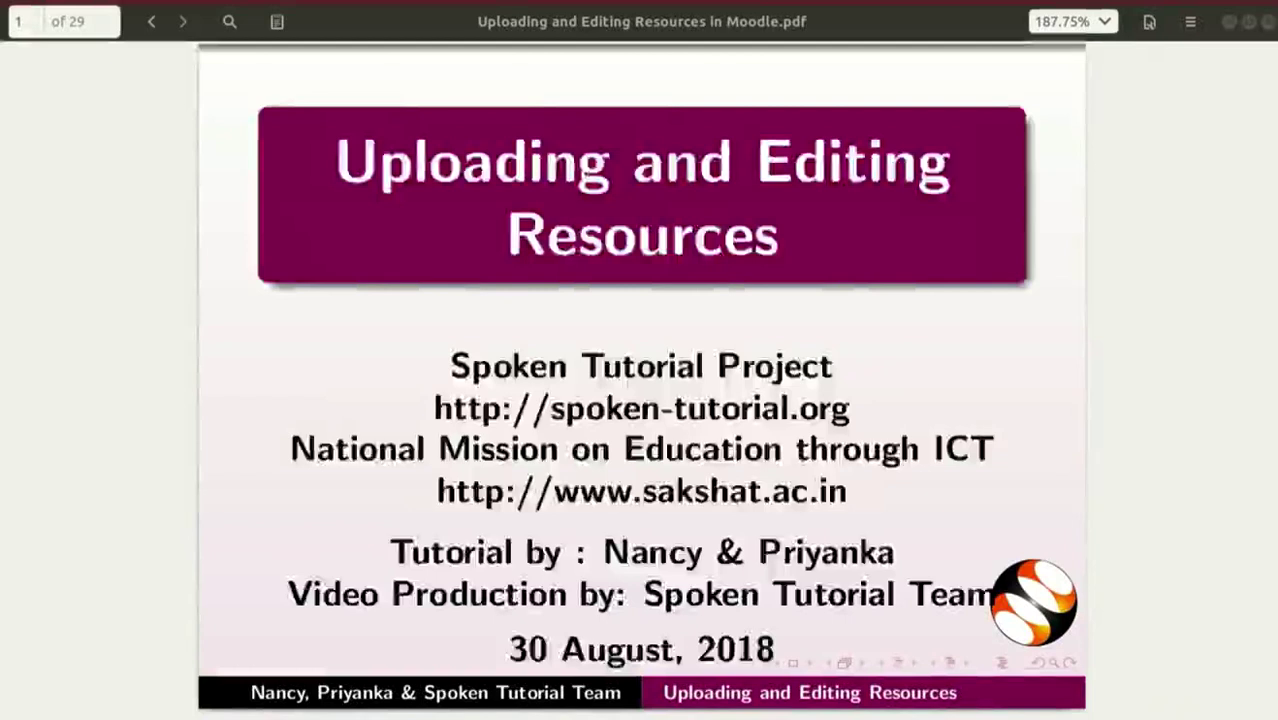
Advance to the Learning Objectives slide and reveal its URL Resource, Book Resource and Editing bullets.
{"action": "key", "text": "Page_Down"}
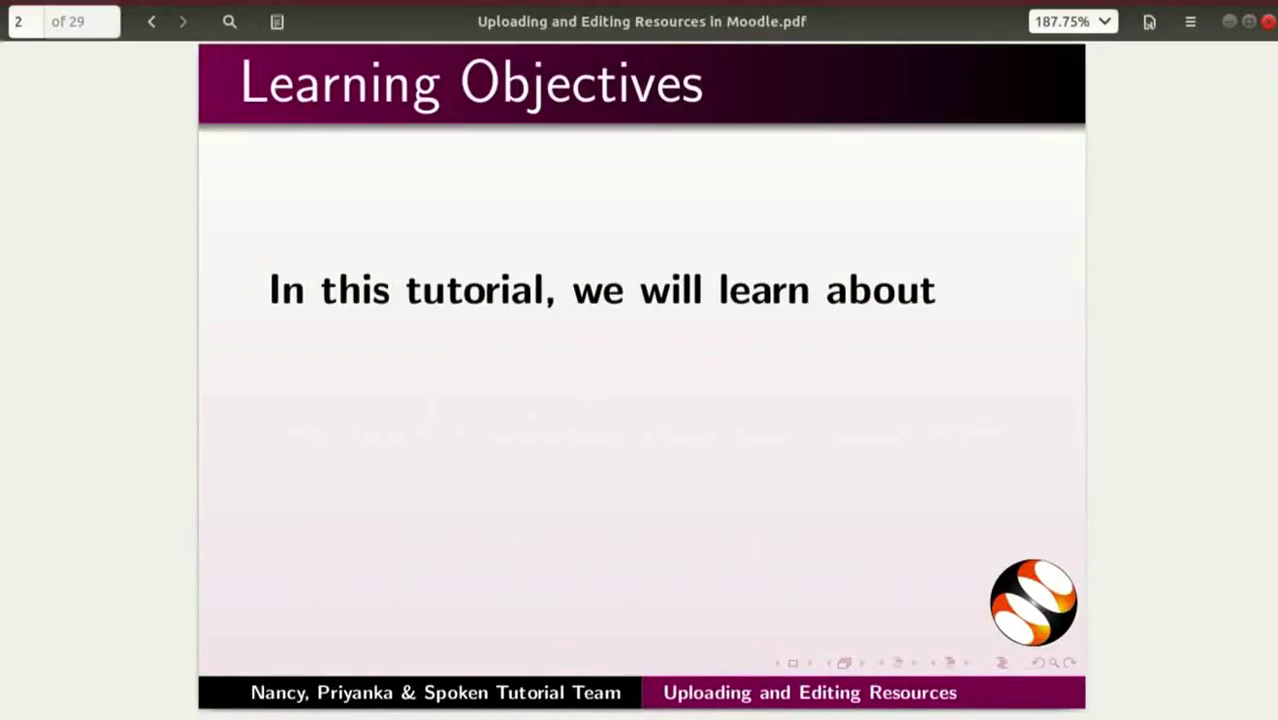
{"action": "key", "text": "Page_Down"}
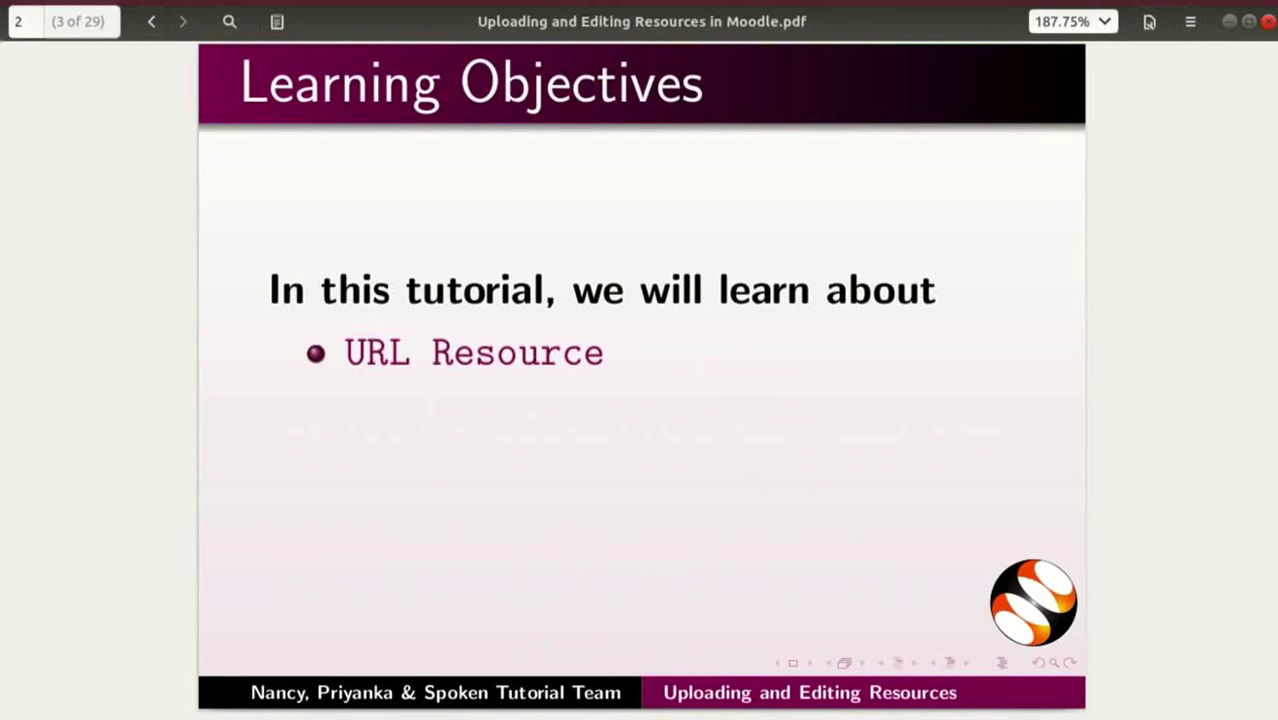
{"action": "key", "text": "Page_Down"}
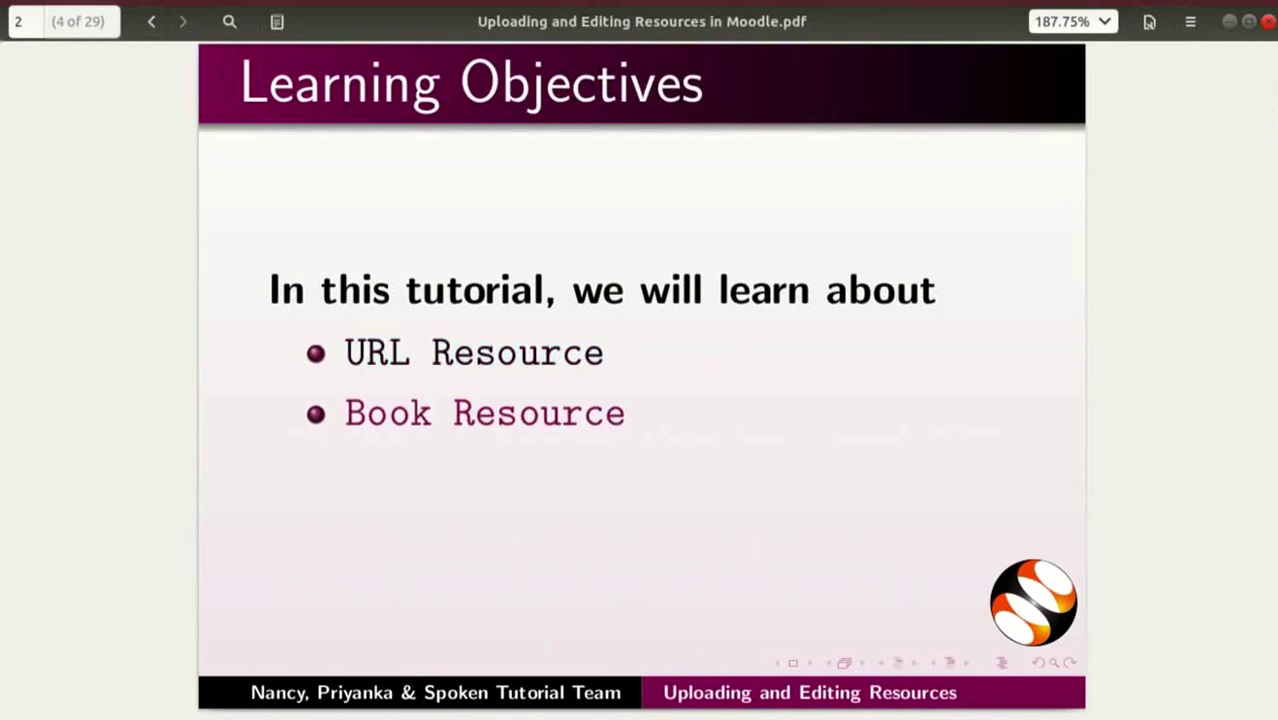
{"action": "key", "text": "Page_Down"}
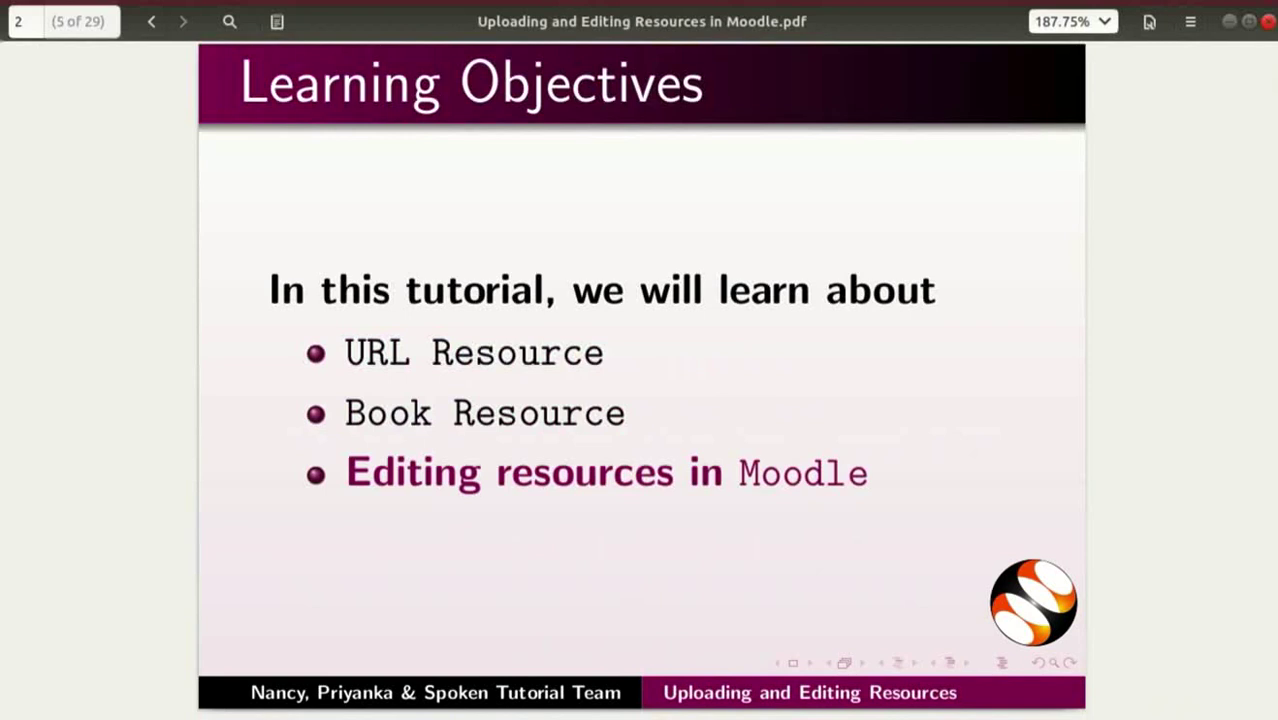
Step through the versions slide (Ubuntu 16.04, Apache/MariaDB/PHP, Moodle 3.3, Firefox) to Assumptions.
{"action": "key", "text": "Page_Down"}
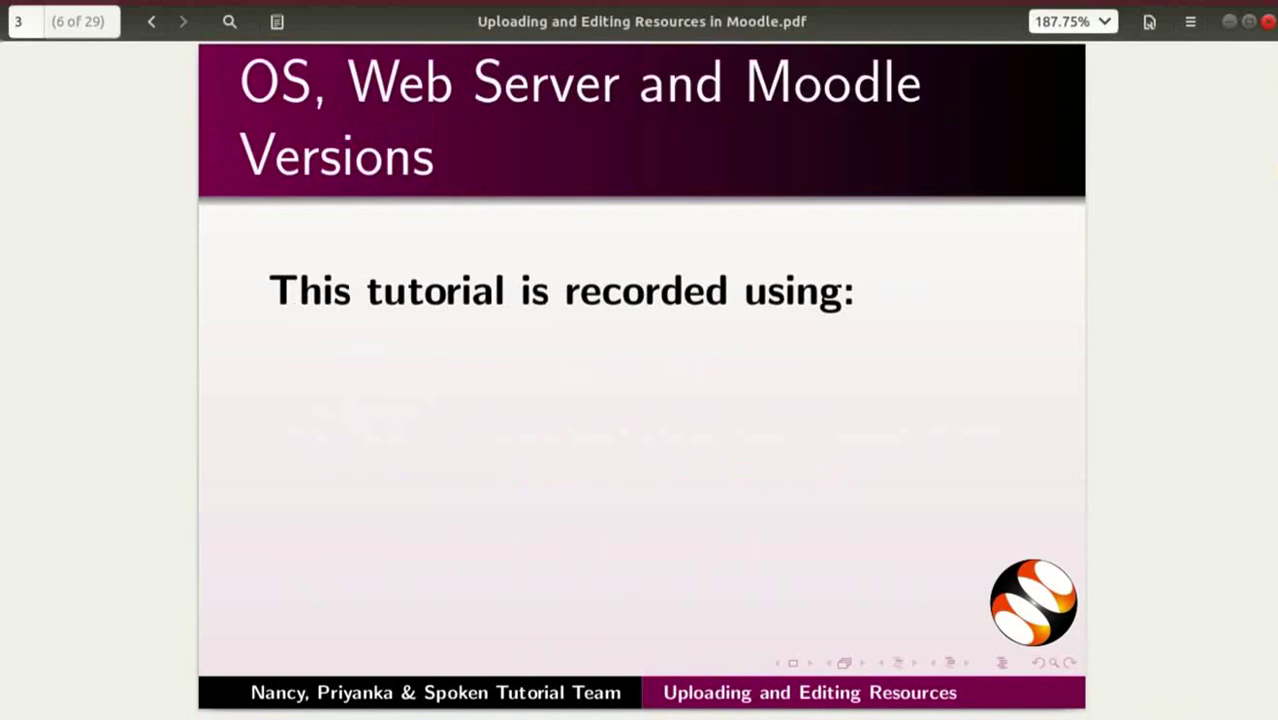
{"action": "key", "text": "Page_Down"}
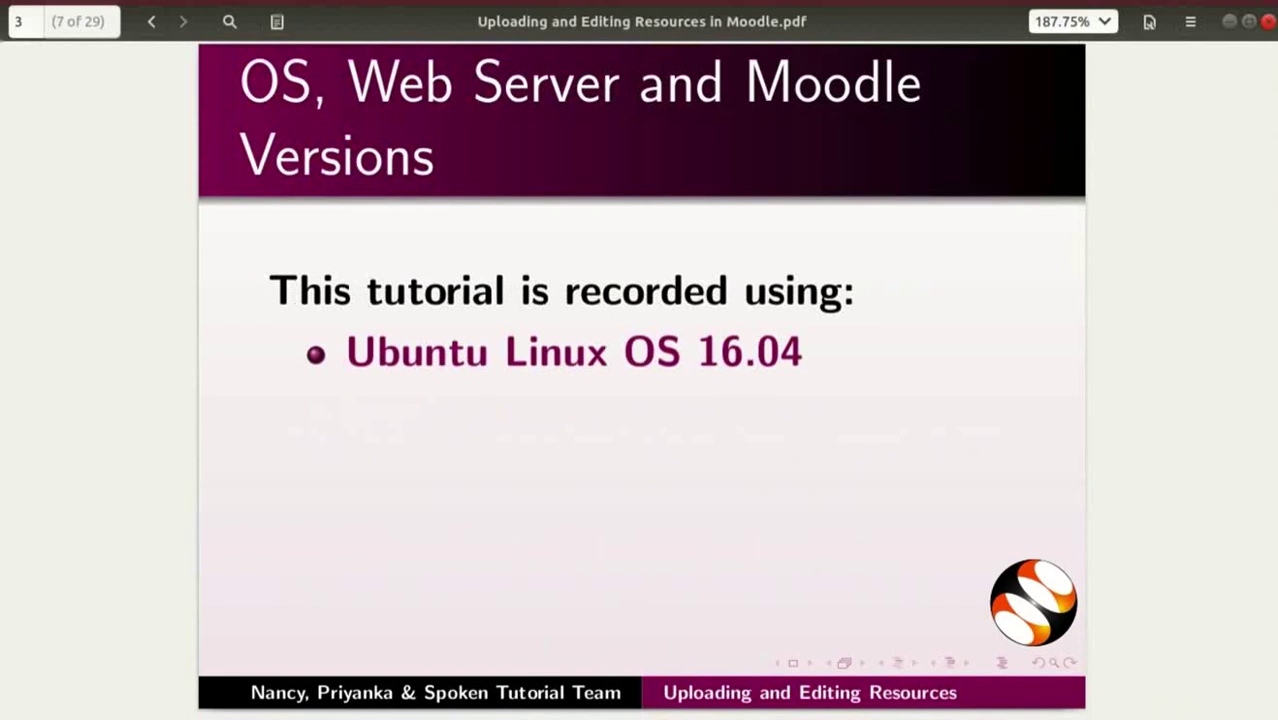
{"action": "key", "text": "Page_Down"}
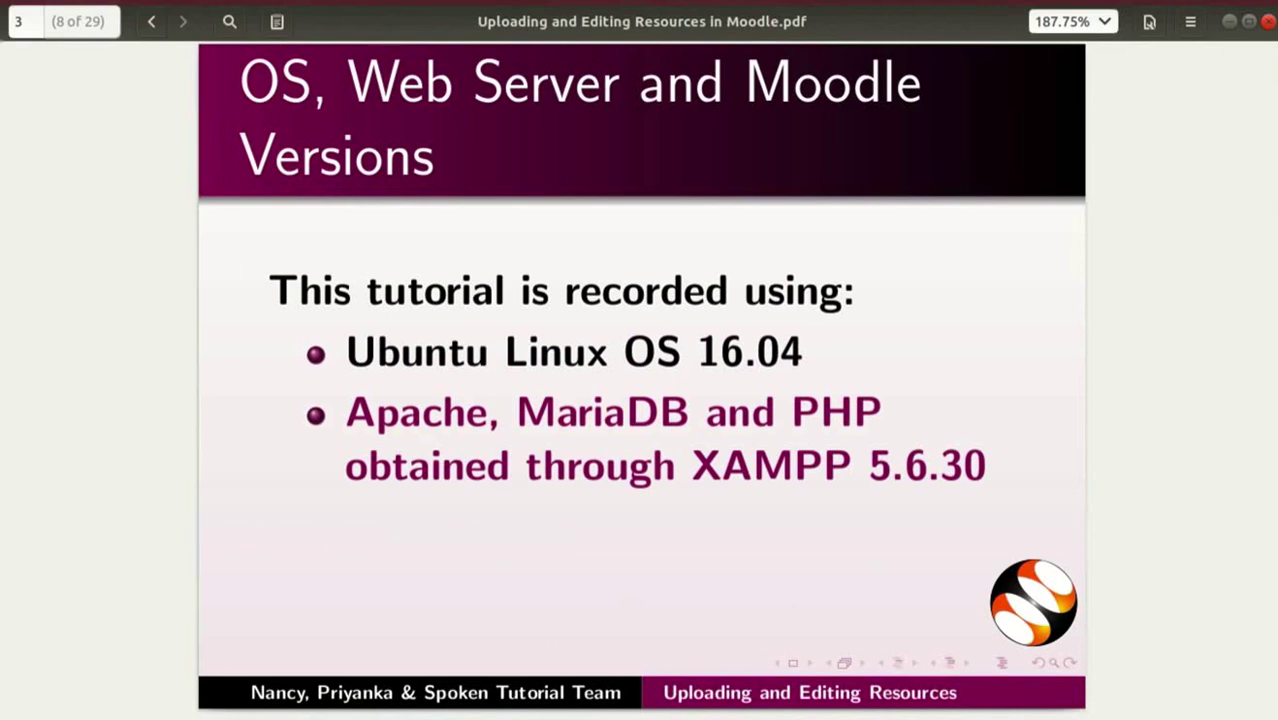
{"action": "key", "text": "Page_Down"}
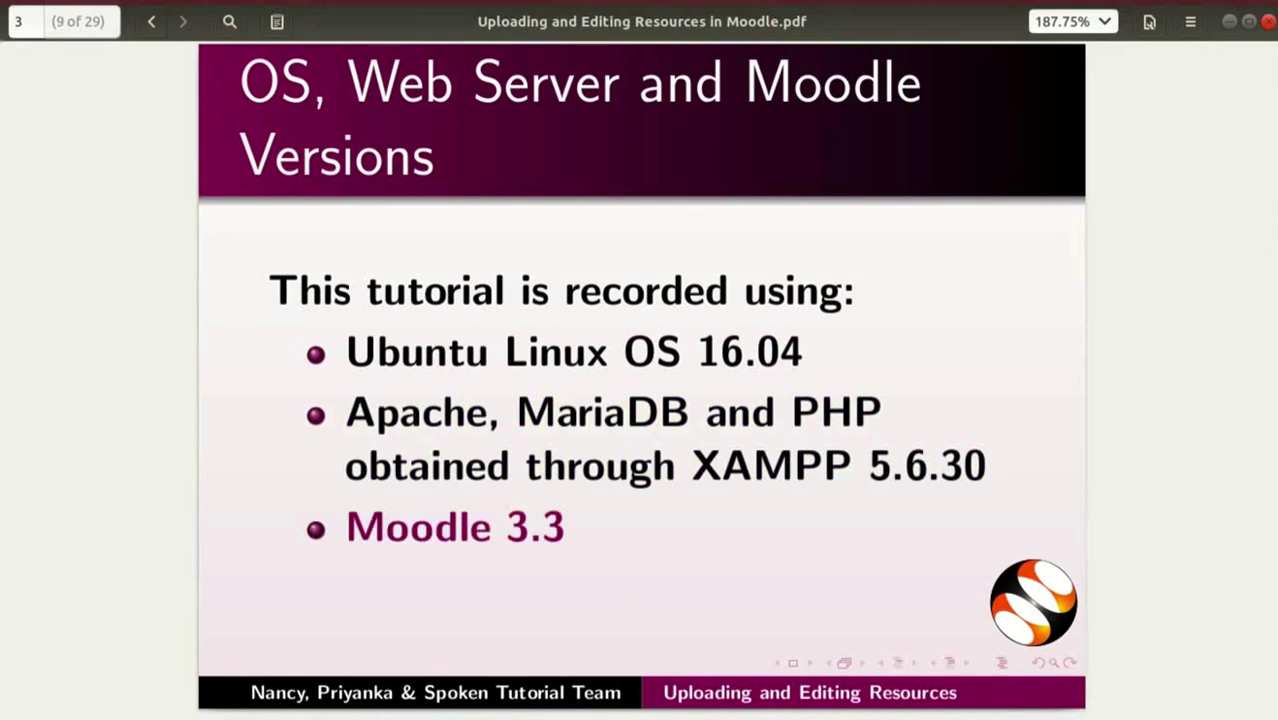
{"action": "key", "text": "Page_Down"}
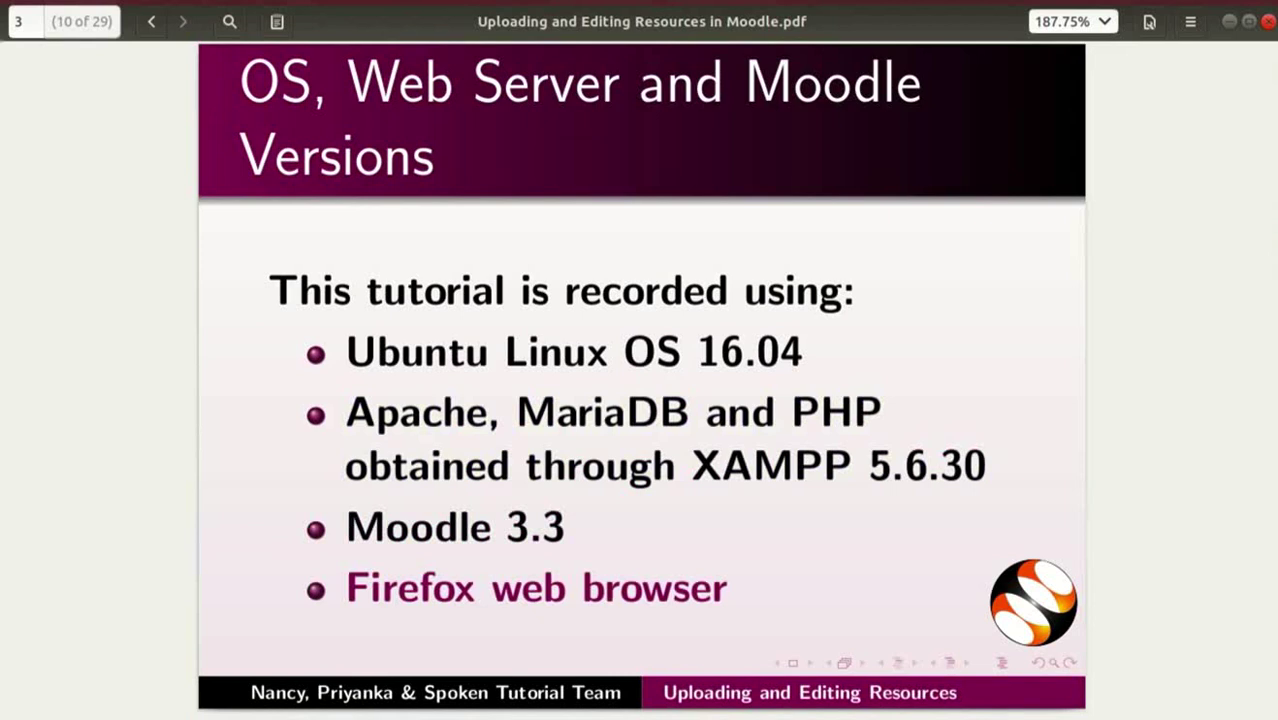
{"action": "key", "text": "Next"}
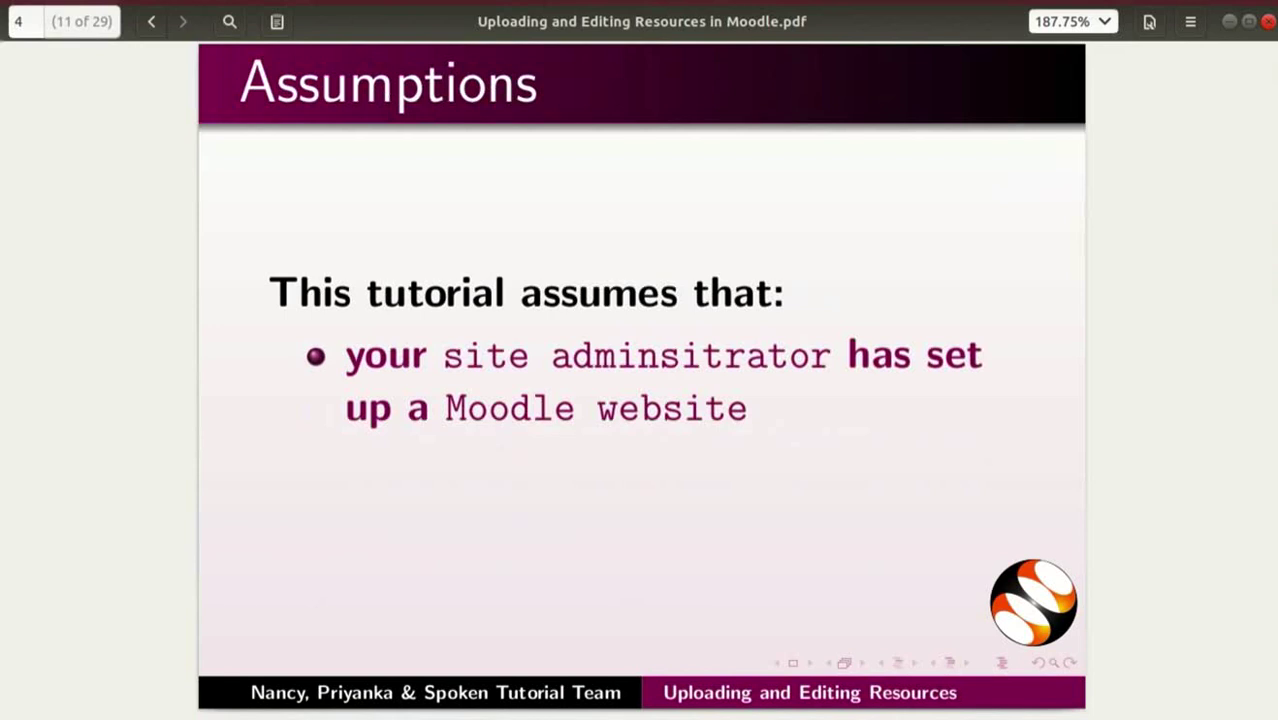
Page through the Assumptions, Prerequisites and Add a Student slides up to page 19.
{"action": "key", "text": "Page_Down"}
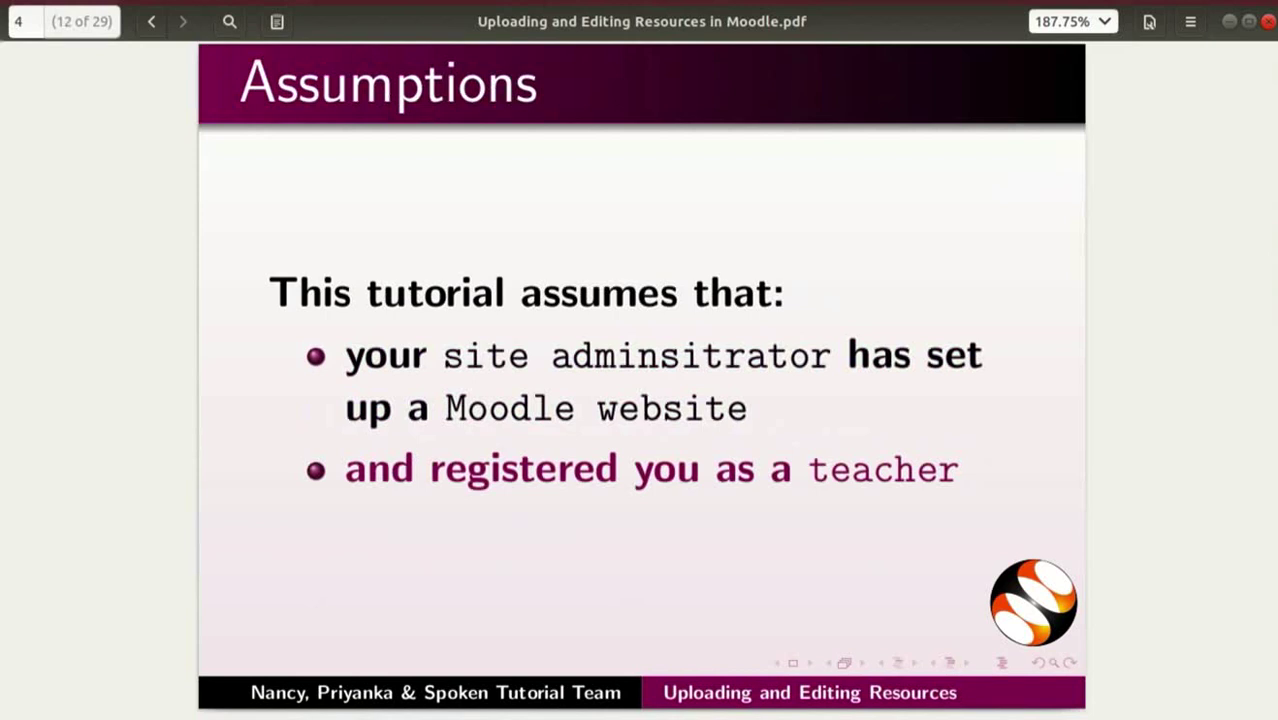
{"action": "key", "text": "Page_Down"}
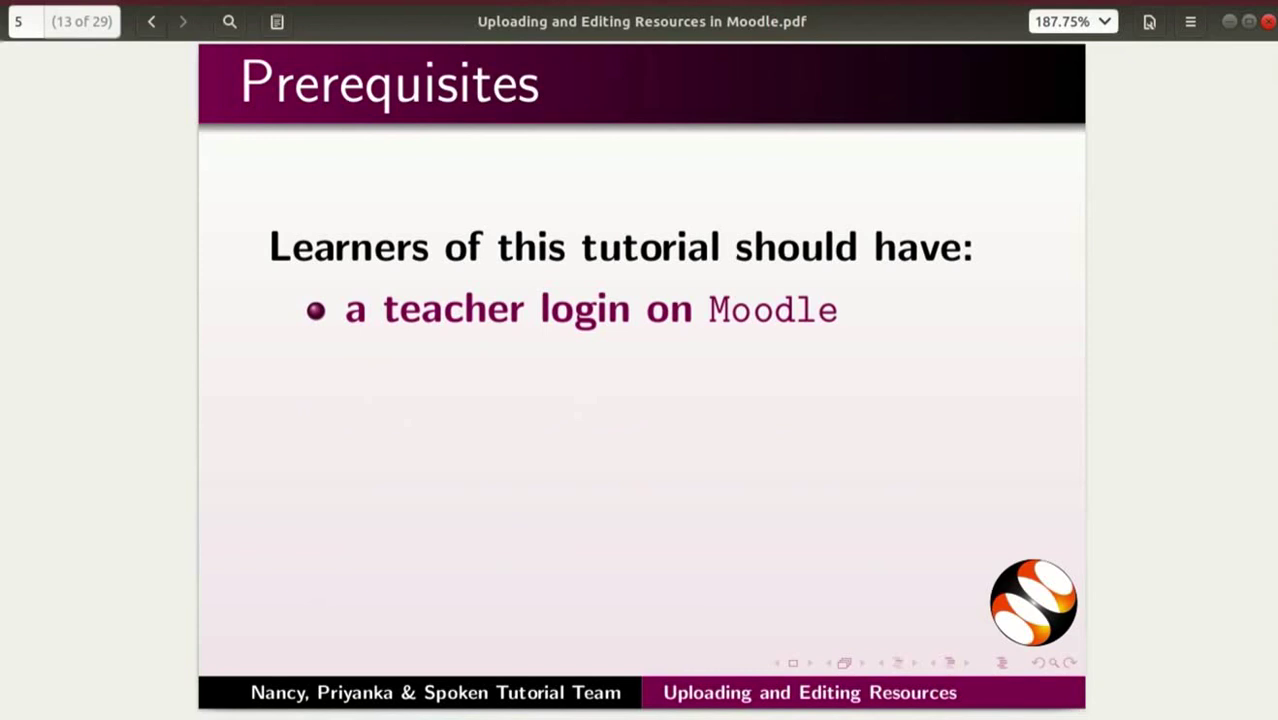
{"action": "key", "text": "Page_Down"}
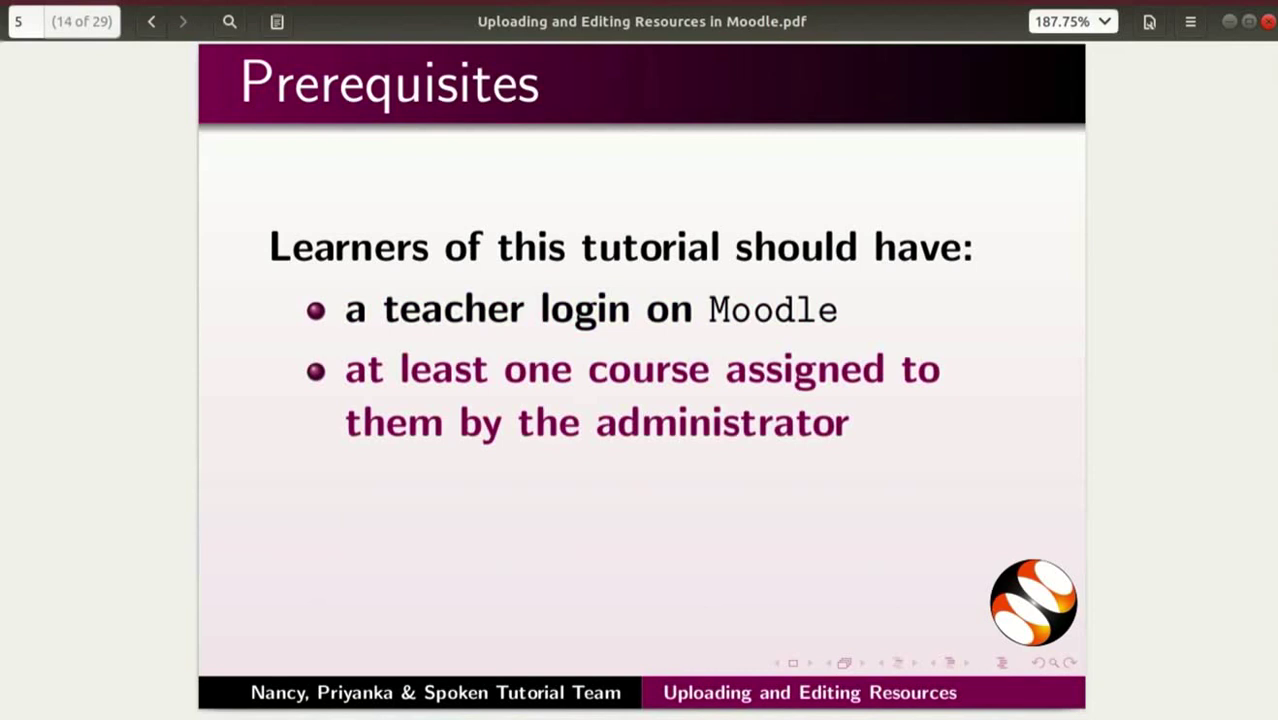
{"action": "key", "text": "Page_Down"}
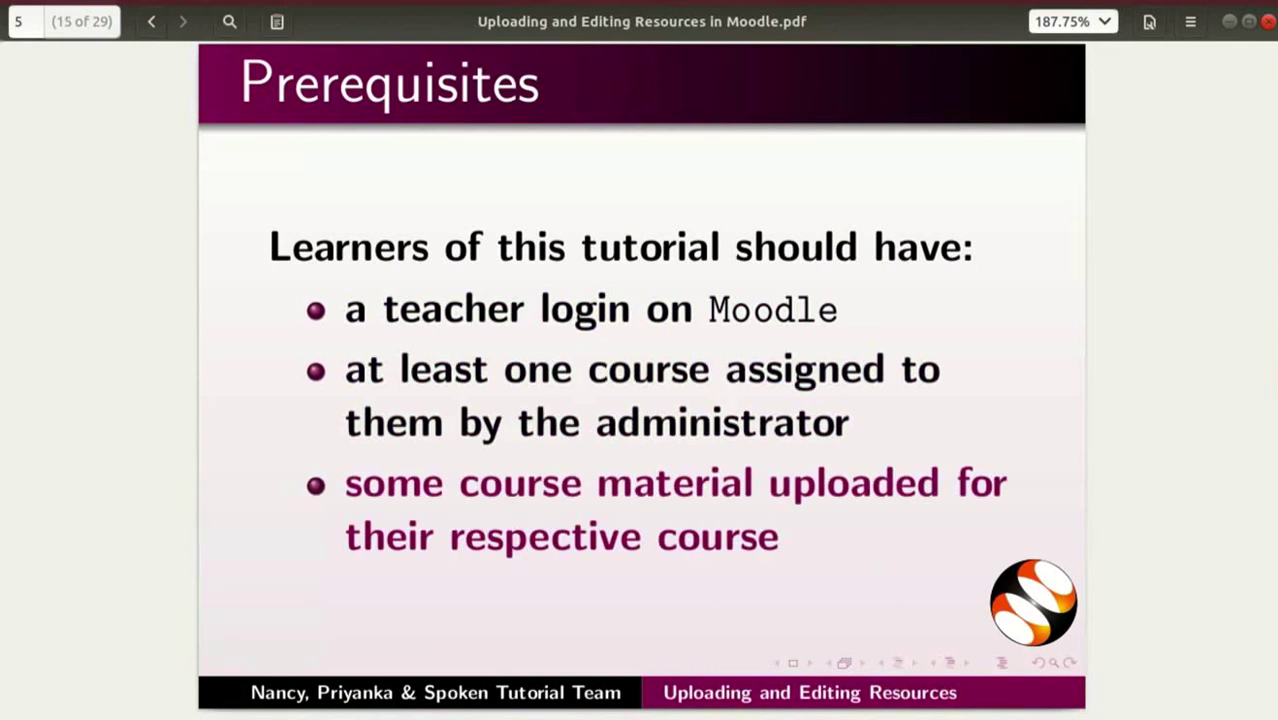
{"action": "key", "text": "Page_Down"}
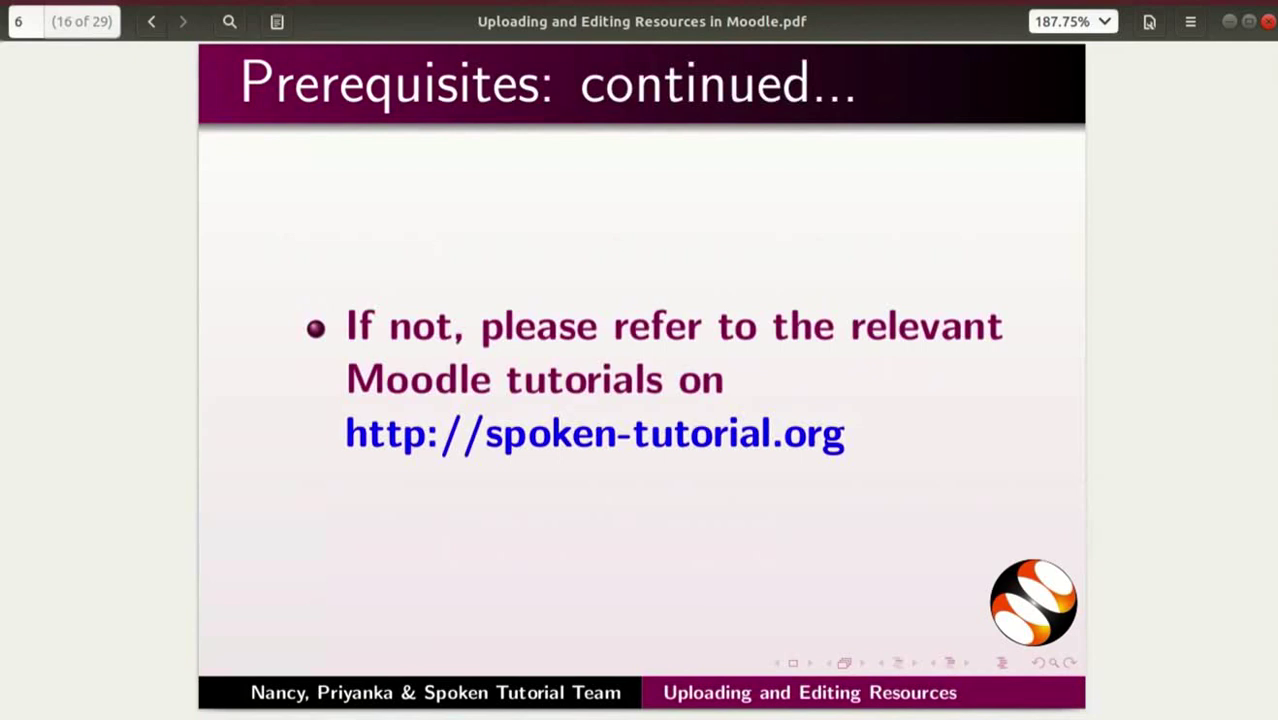
{"action": "key", "text": "Page_Down"}
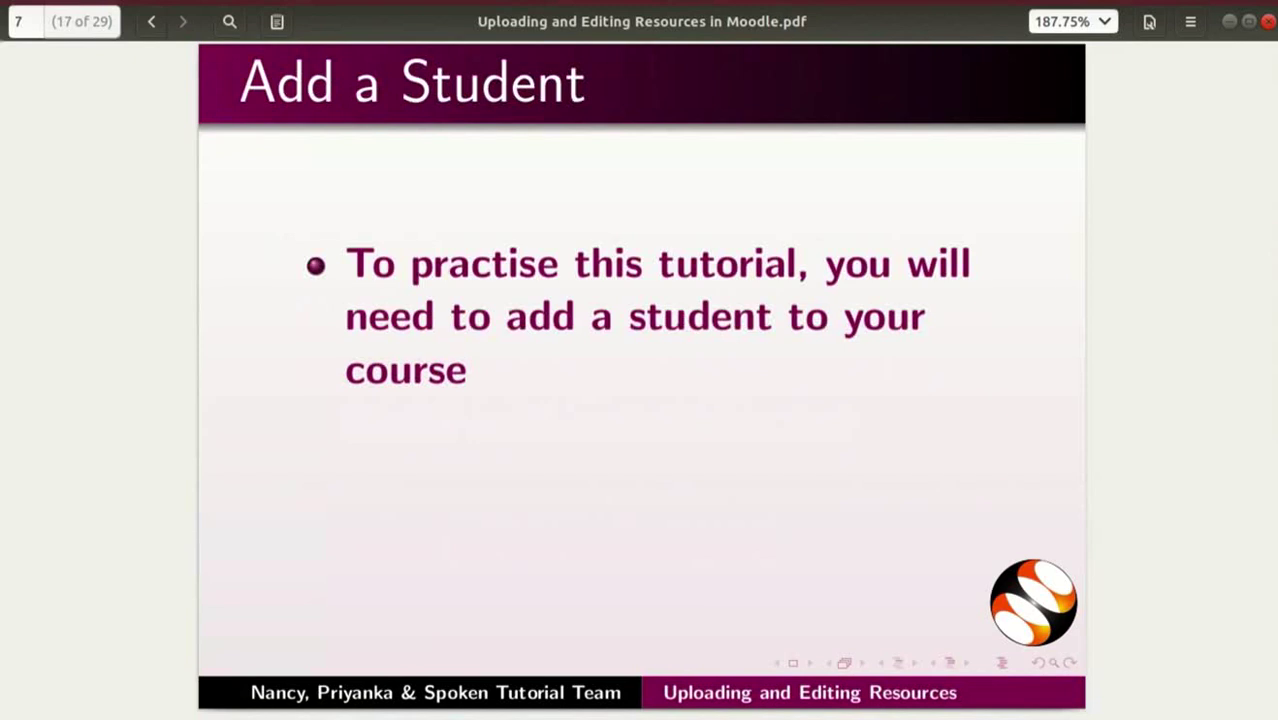
{"action": "key", "text": "Page_Down"}
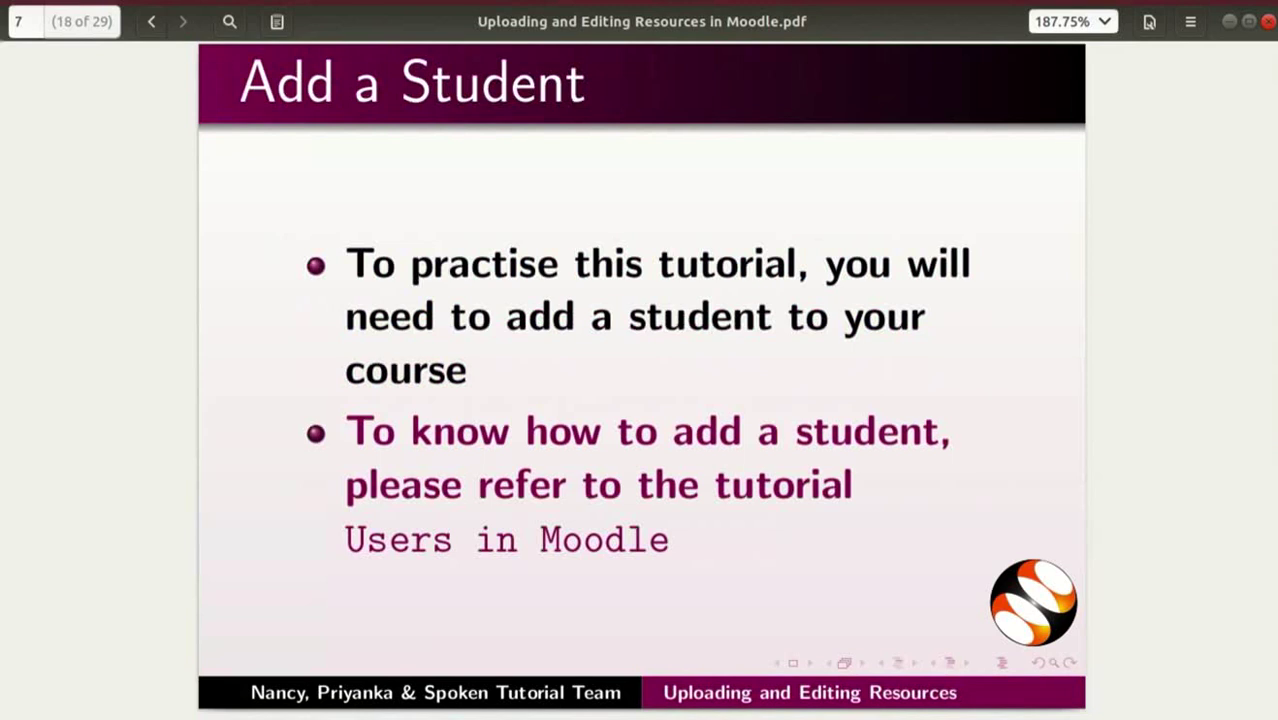
{"action": "key", "text": "Page_Down"}
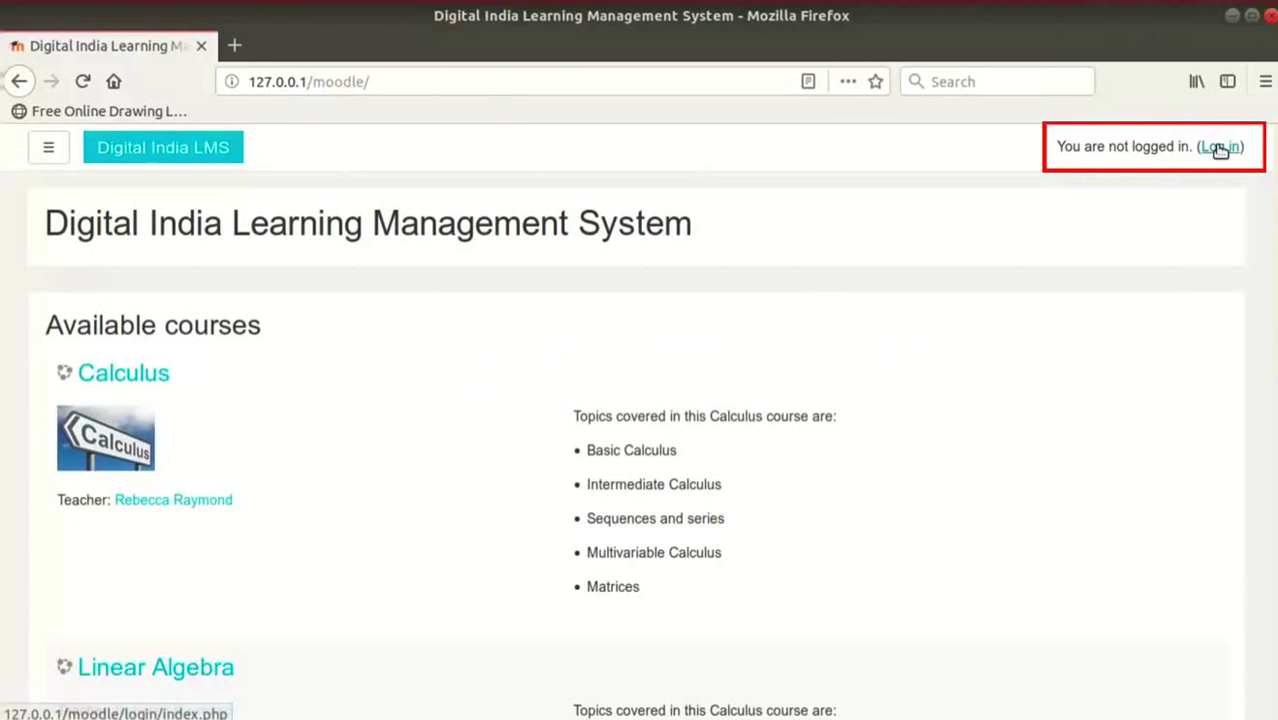
Log in to Moodle as the teacher and open the Calculus course from My courses.
{"action": "left_click", "coordinate": [1219, 147]}
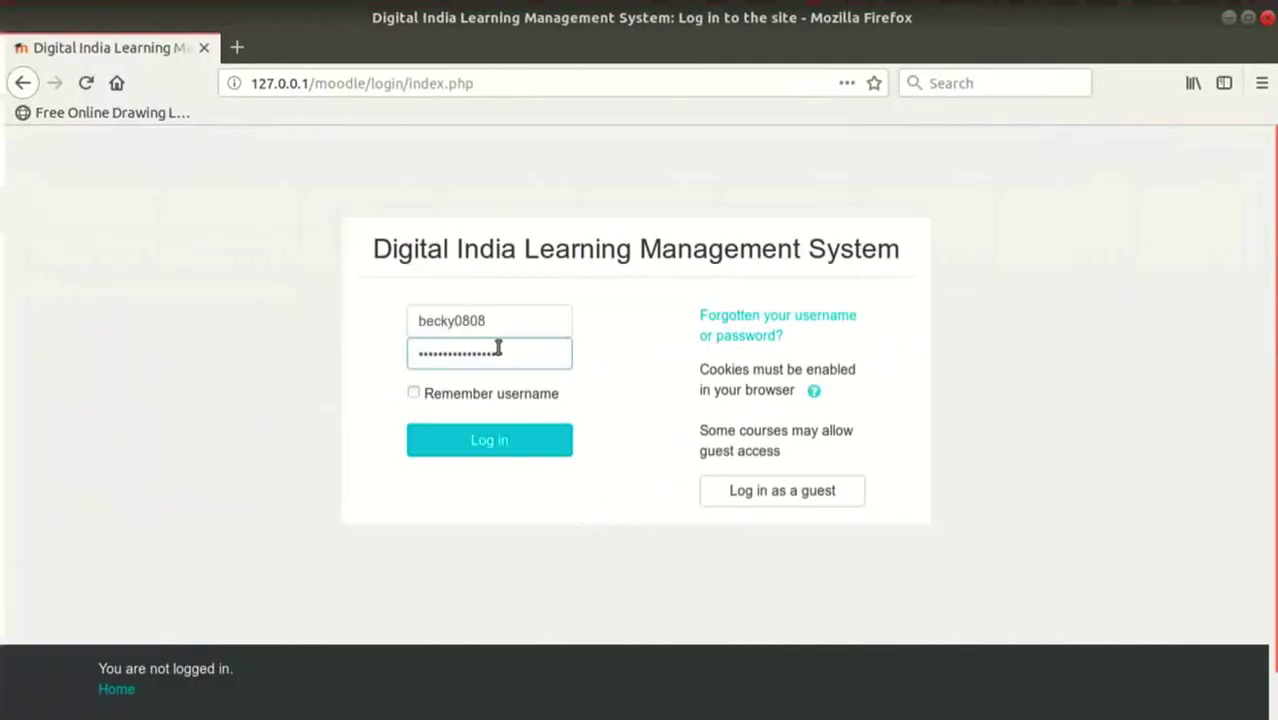
{"action": "left_click", "coordinate": [506, 450]}
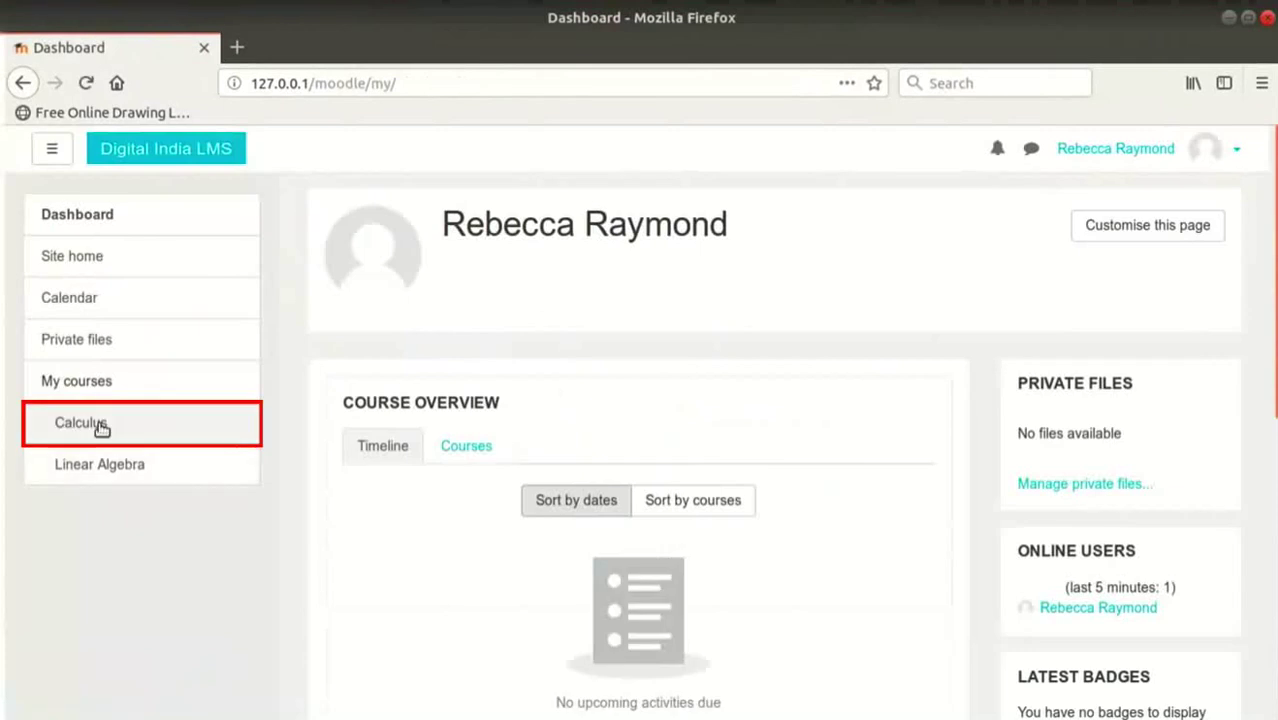
{"action": "left_click", "coordinate": [101, 428]}
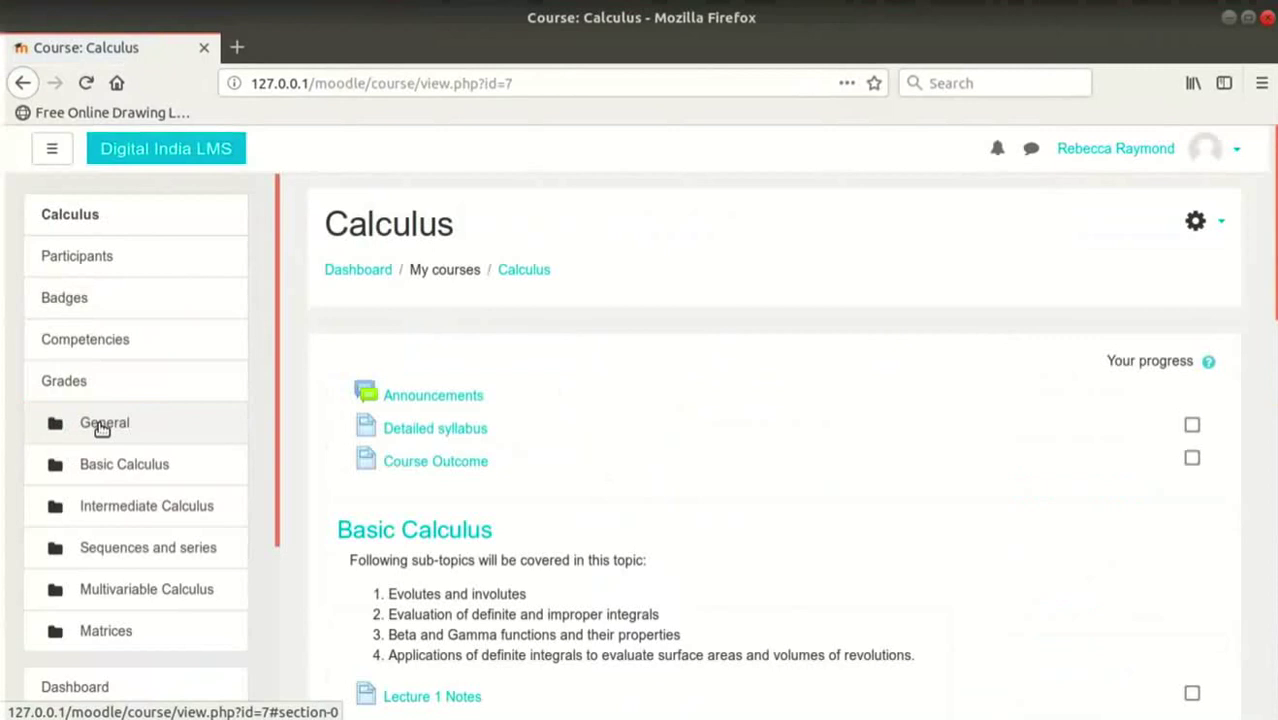
{"action": "scroll", "coordinate": [744, 592], "scroll_direction": "down", "scroll_amount": 3}
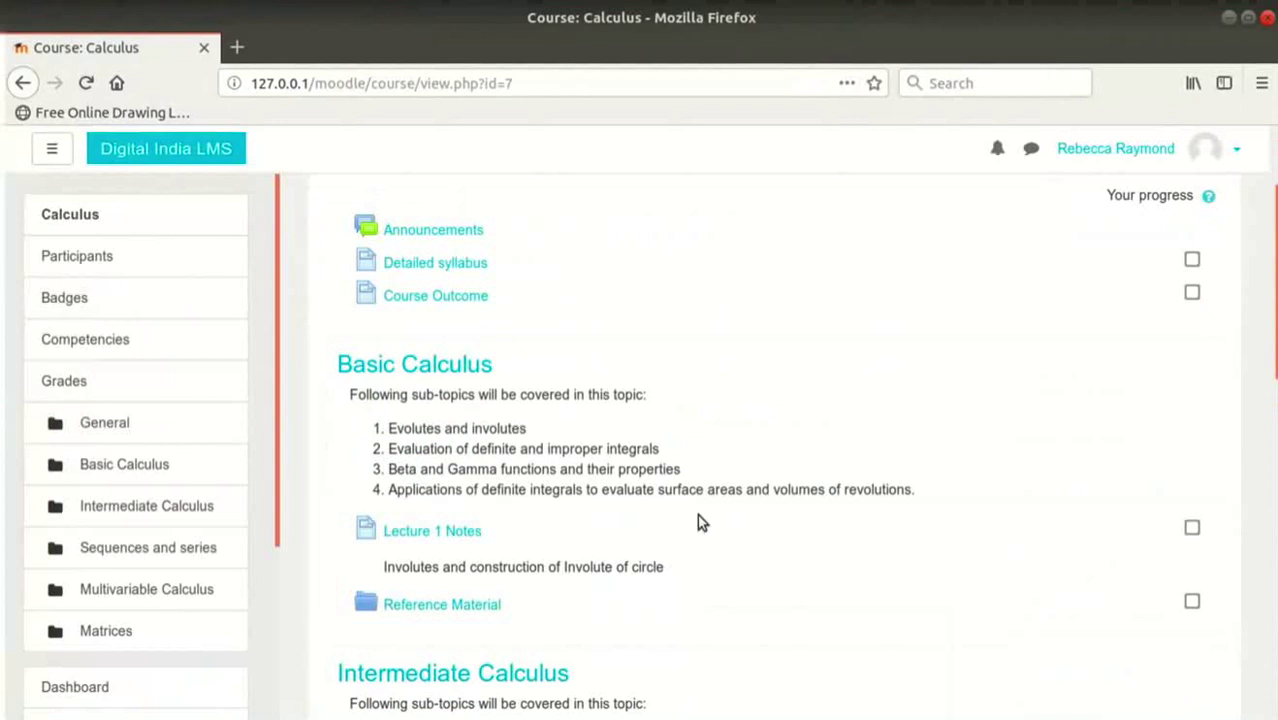
{"action": "scroll", "coordinate": [699, 512], "scroll_direction": "up", "scroll_amount": 3}
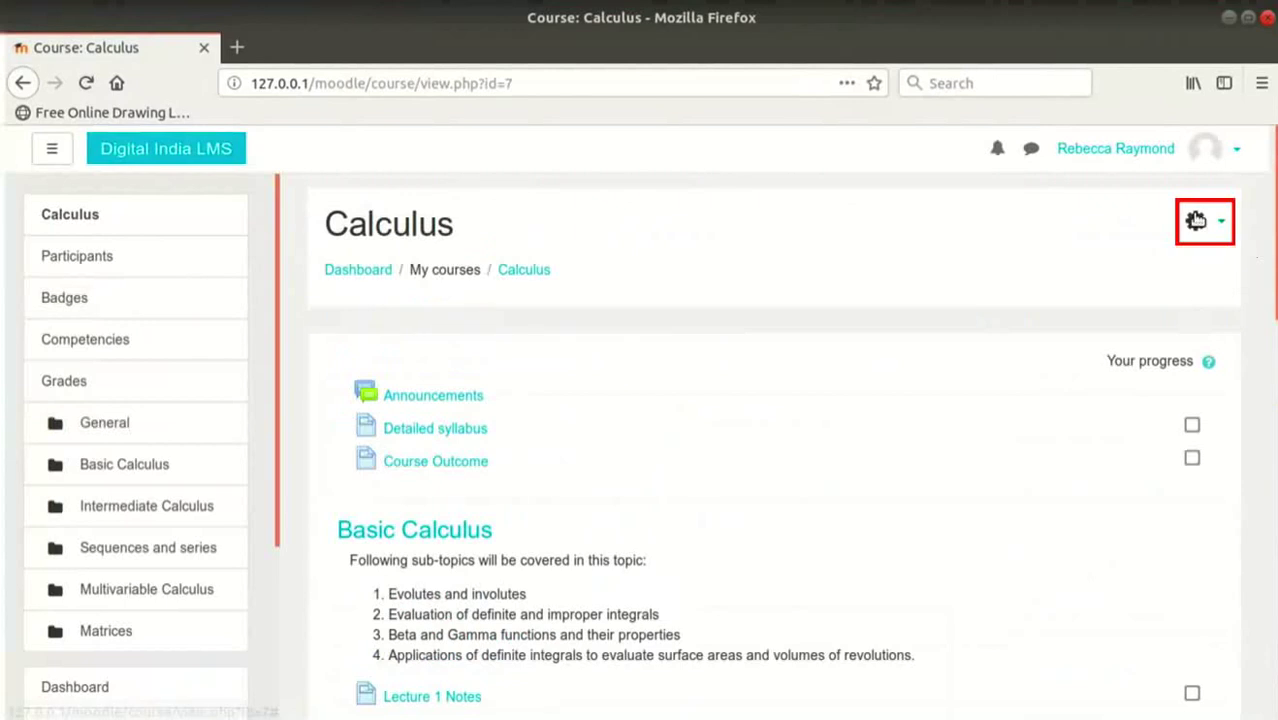
Turn editing on and choose the URL resource type for the Basic Calculus topic.
{"action": "left_click", "coordinate": [1196, 221]}
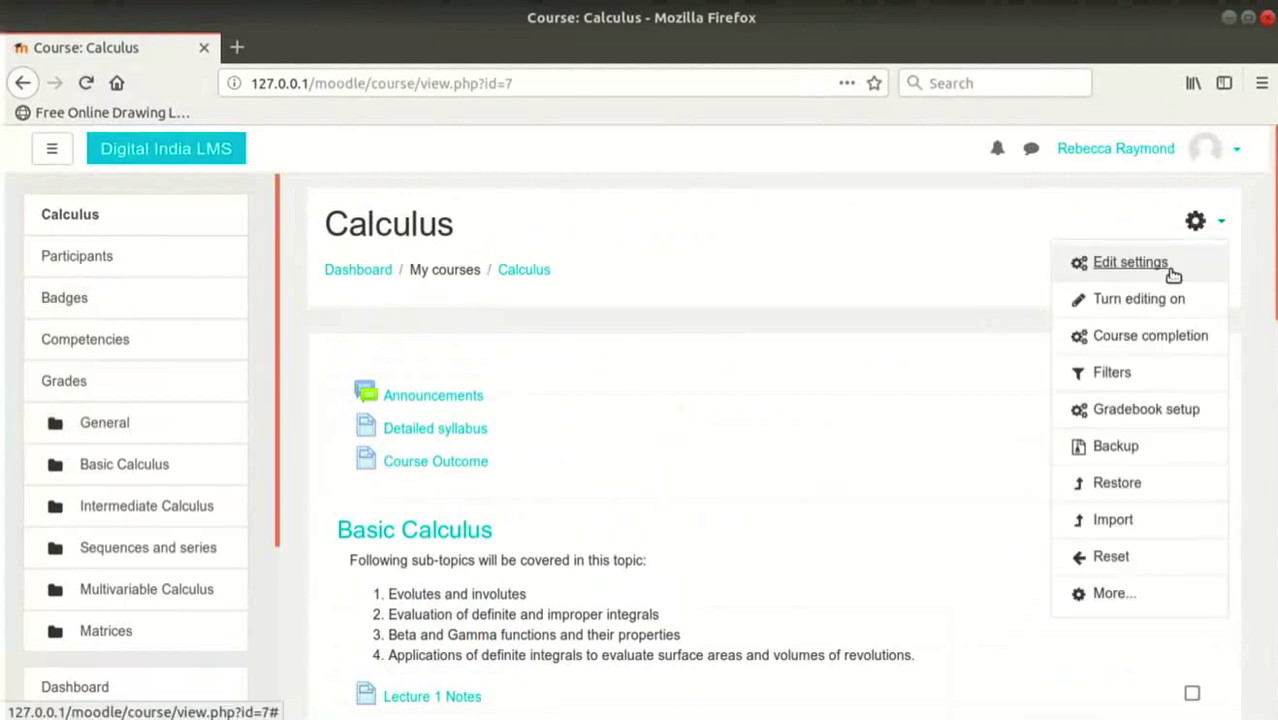
{"action": "left_click", "coordinate": [1147, 302]}
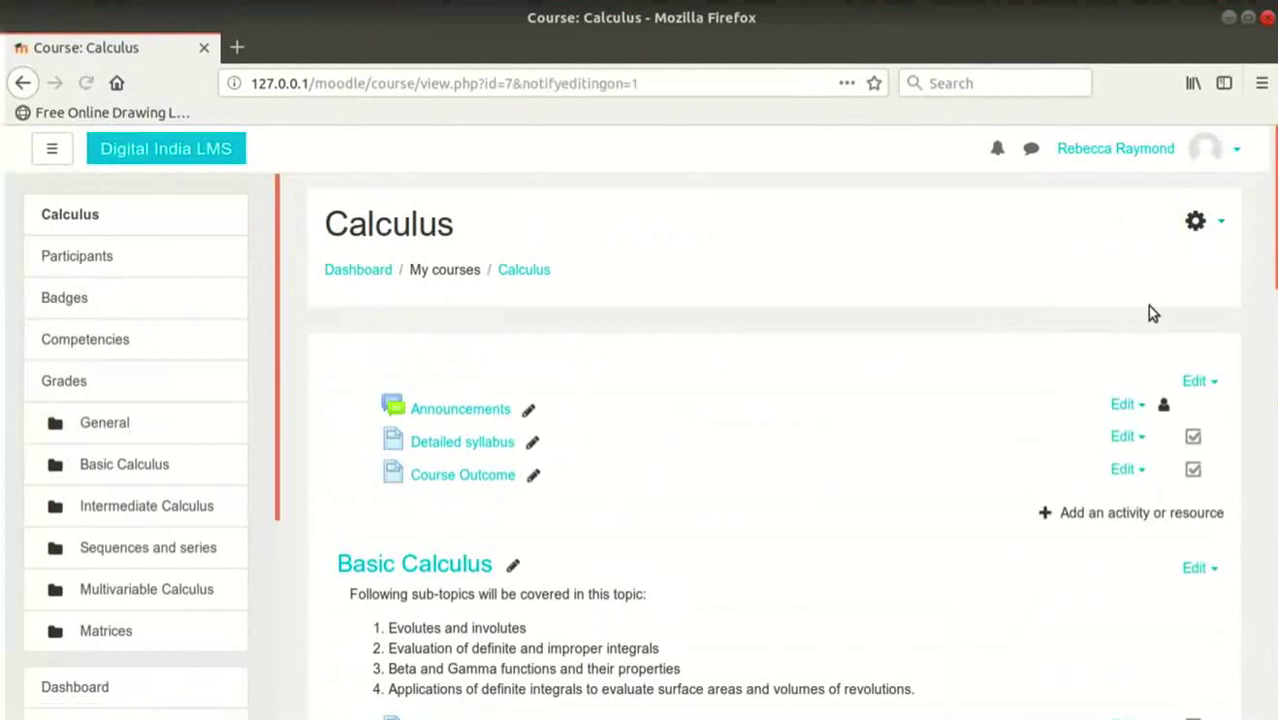
{"action": "scroll", "coordinate": [1112, 402], "scroll_direction": "down", "scroll_amount": 1}
{"action": "scroll", "coordinate": [1143, 567], "scroll_direction": "down", "scroll_amount": 3}
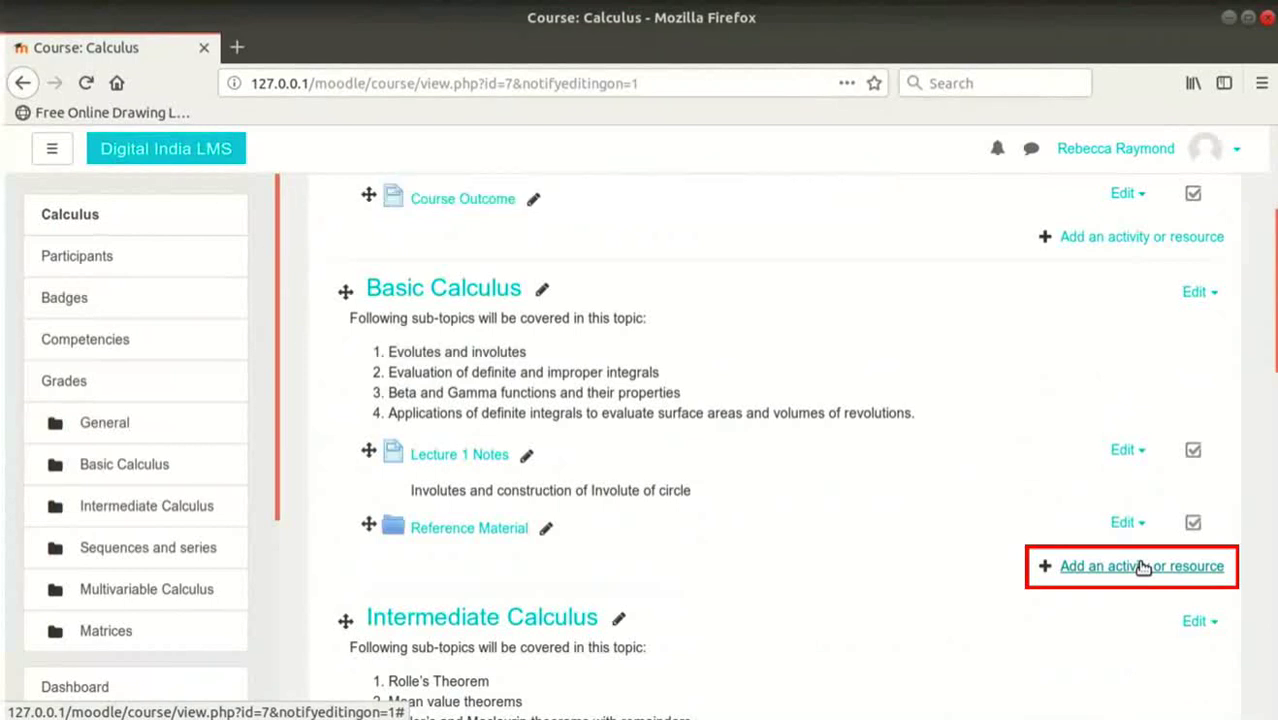
{"action": "left_click", "coordinate": [1142, 567]}
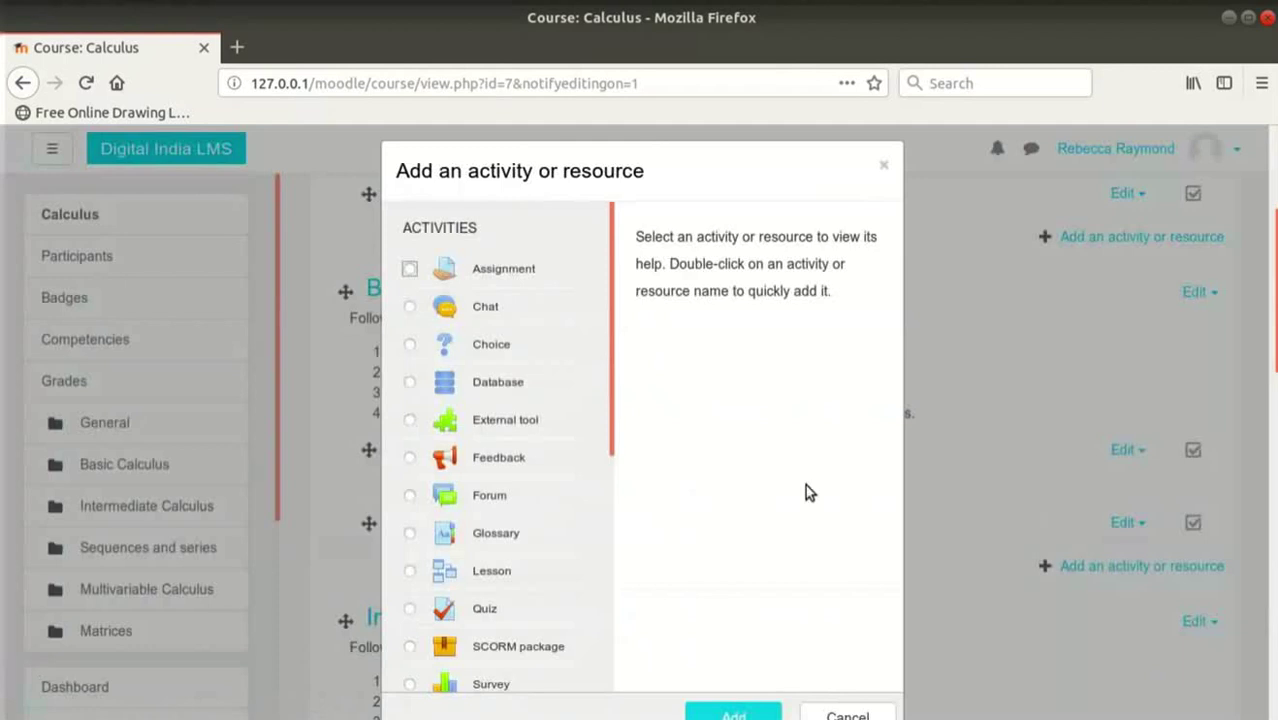
{"action": "scroll", "coordinate": [722, 465], "scroll_direction": "down", "scroll_amount": 1}
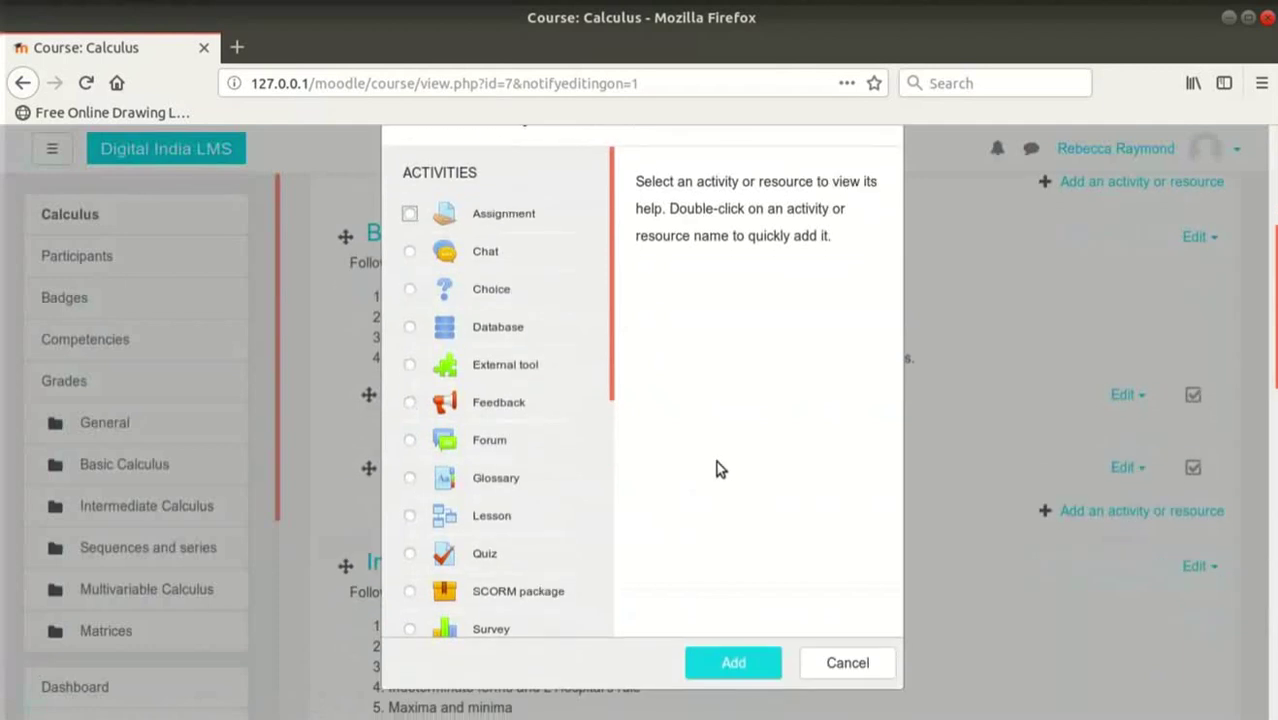
{"action": "scroll", "coordinate": [568, 415], "scroll_direction": "down", "scroll_amount": 5}
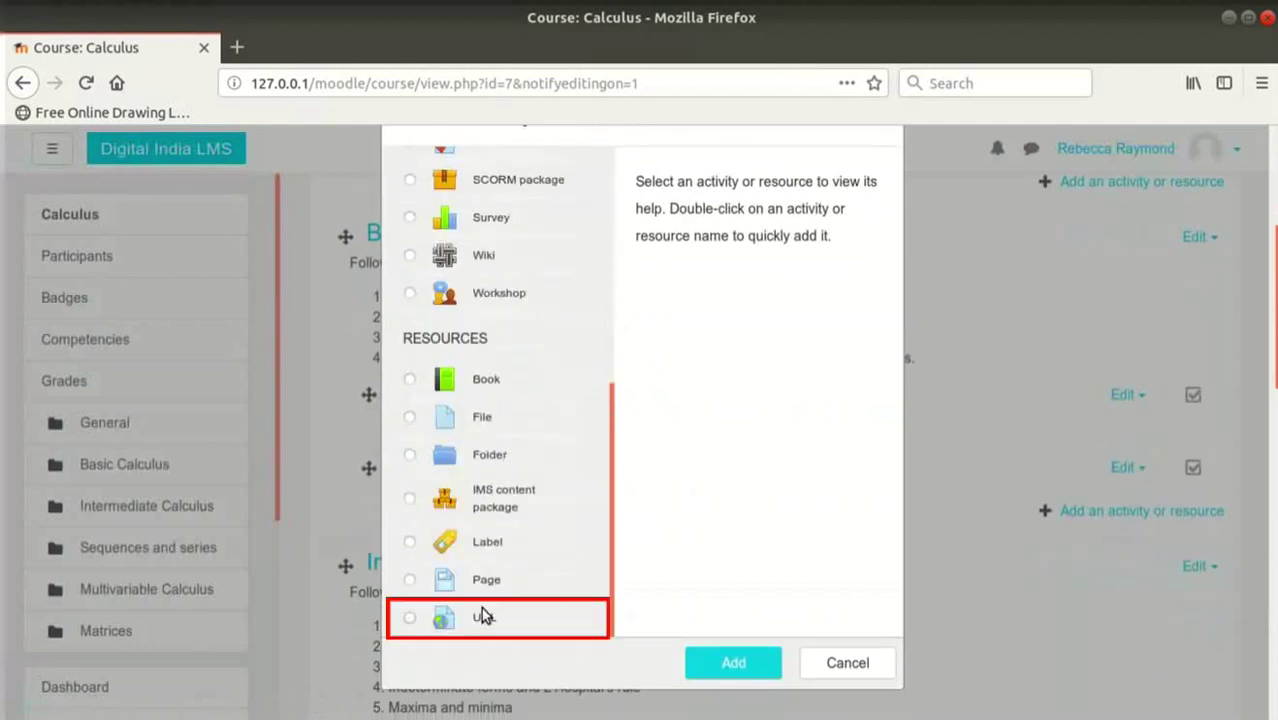
{"action": "left_click", "coordinate": [482, 617]}
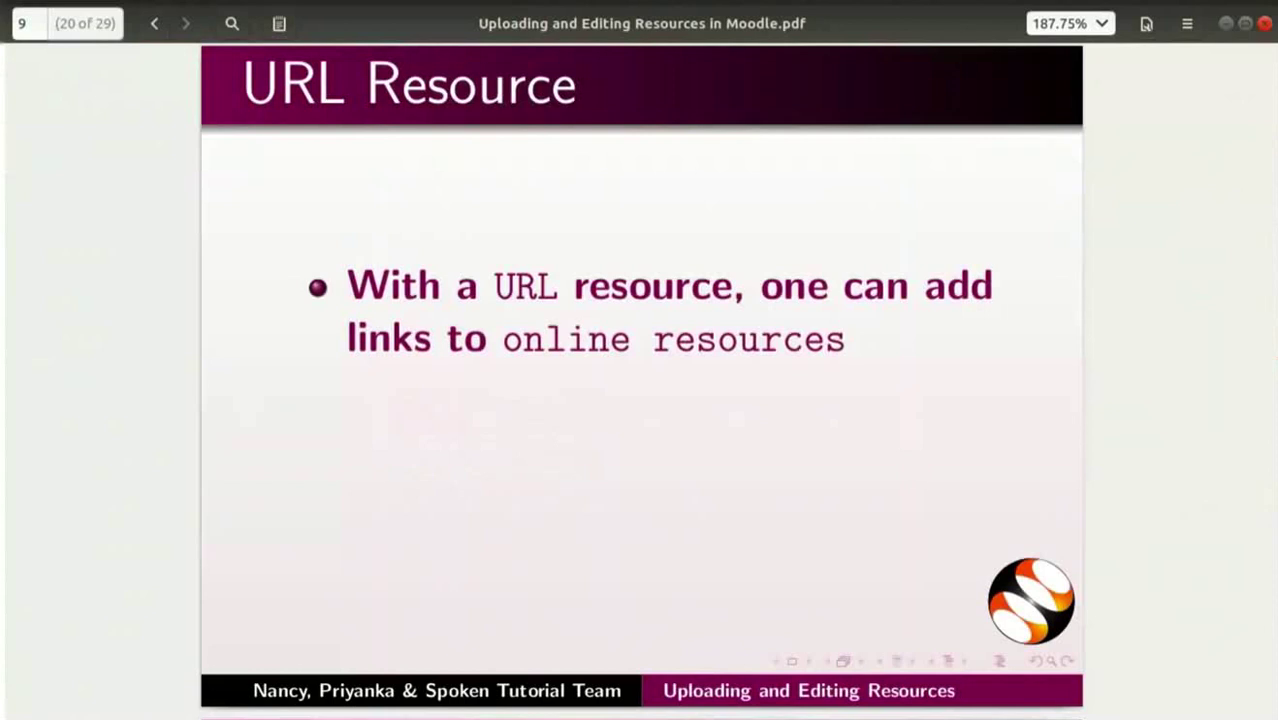
Advance the slides to page 21, showing the linkable-documents bullet.
{"action": "key", "text": "Page_Down"}
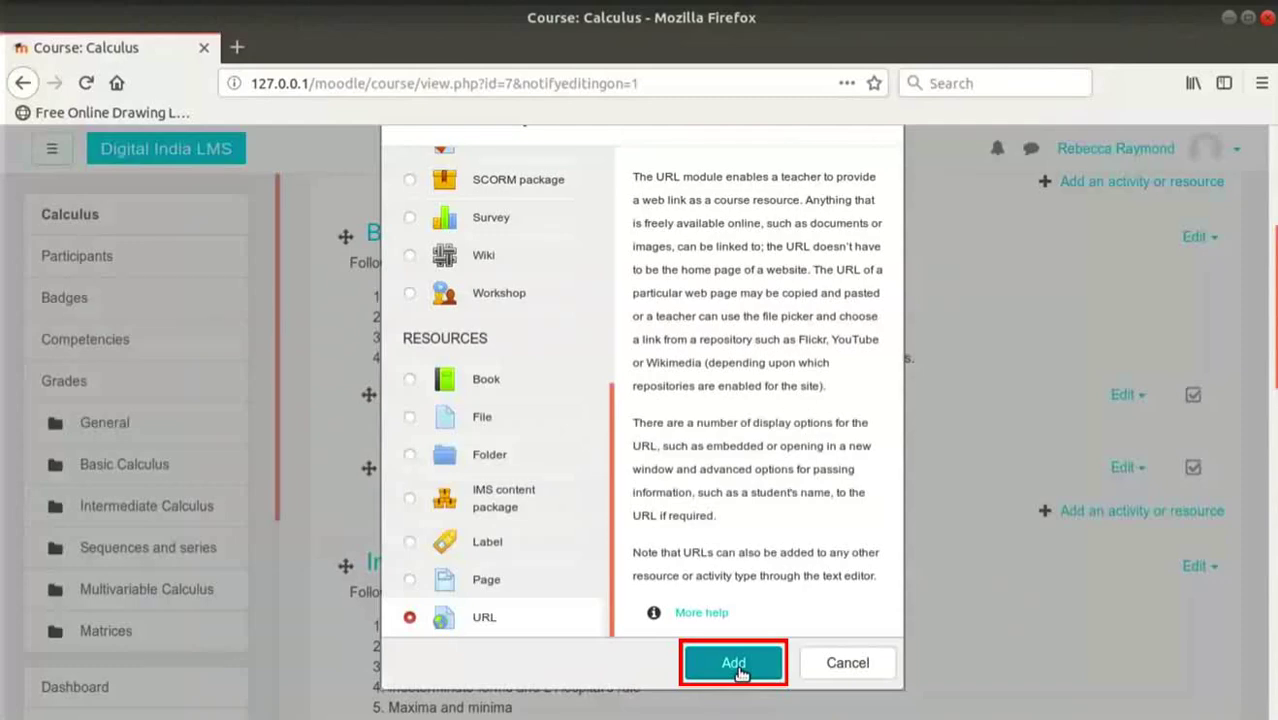
Add a URL named 'Evolutes of basic curves' with the pasted YouTube link and a one-sentence description.
{"action": "left_click", "coordinate": [735, 665]}
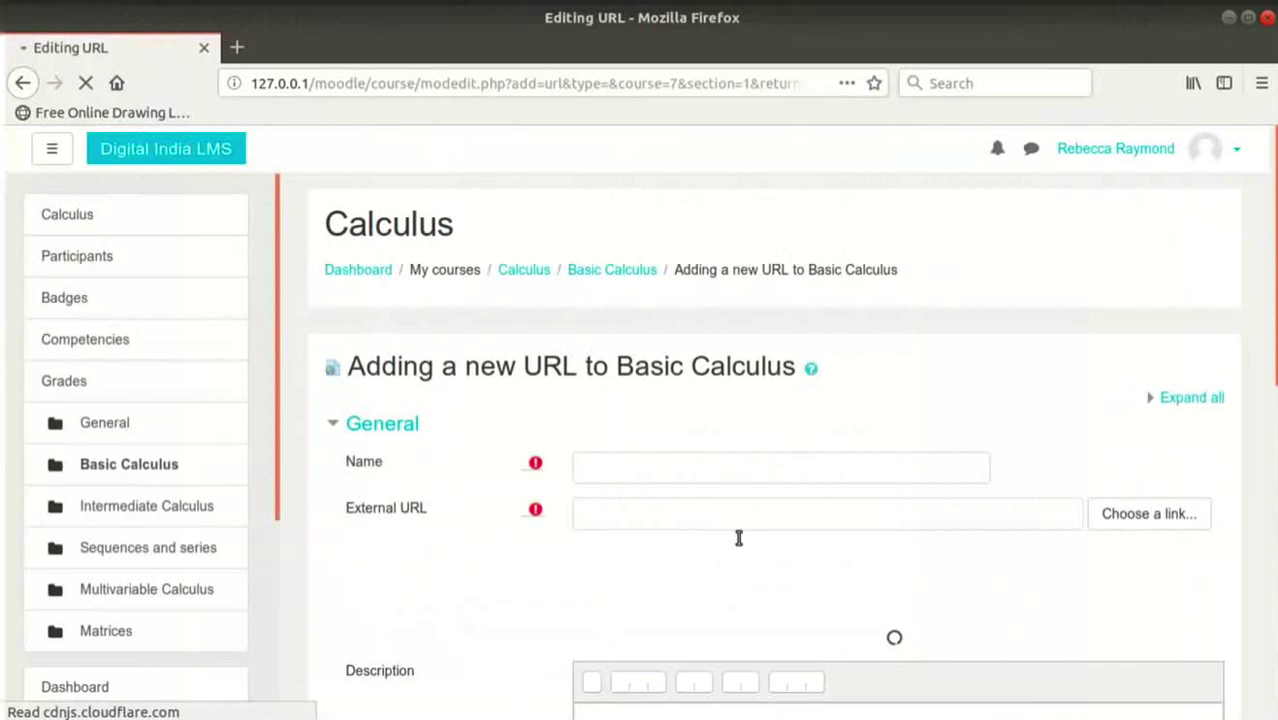
{"action": "left_click", "coordinate": [680, 458]}
{"action": "type", "text": "Evolutes of basic curves"}
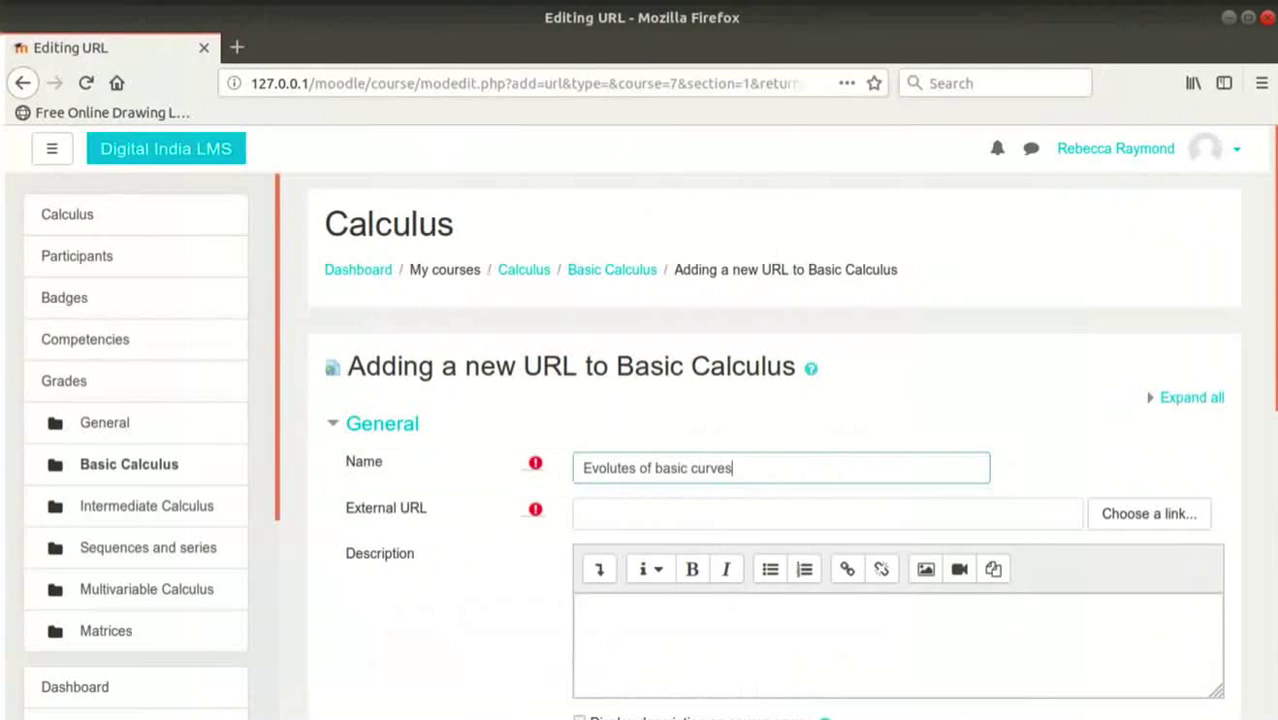
{"action": "left_click", "coordinate": [760, 514]}
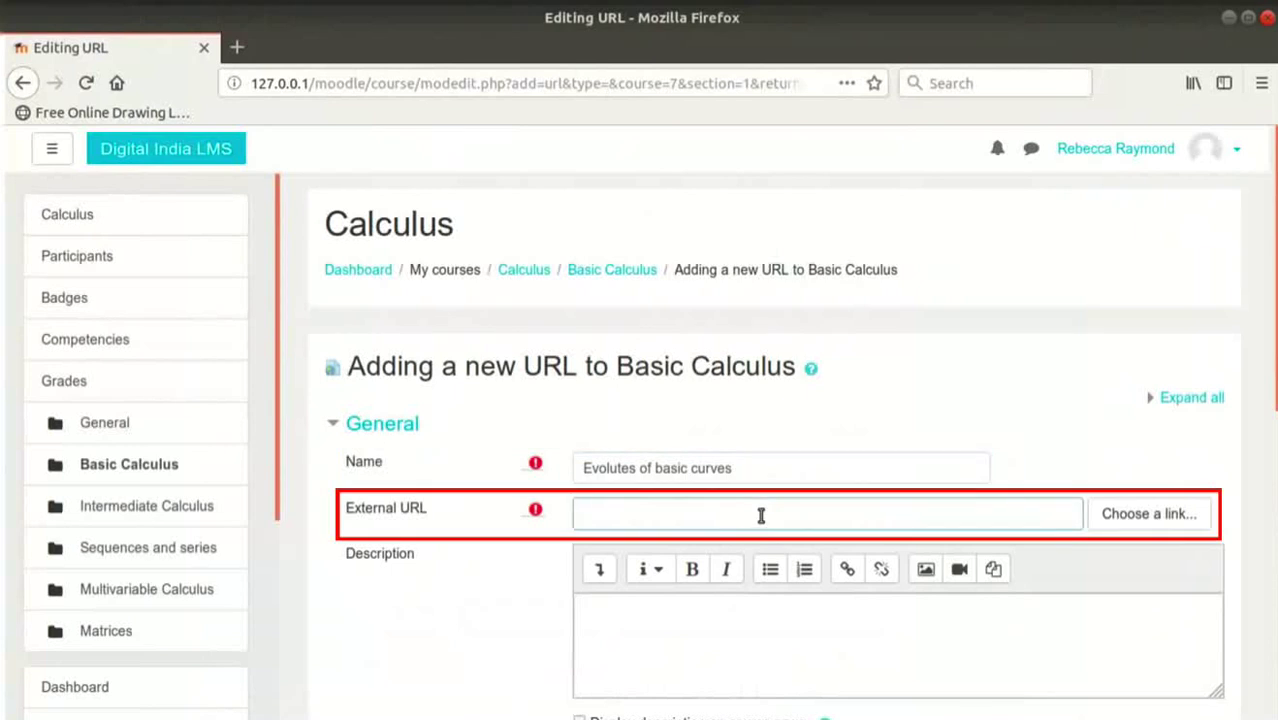
{"action": "type", "text": "https://www.youtube.com/watch?v=-6DBgXFrBdo"}
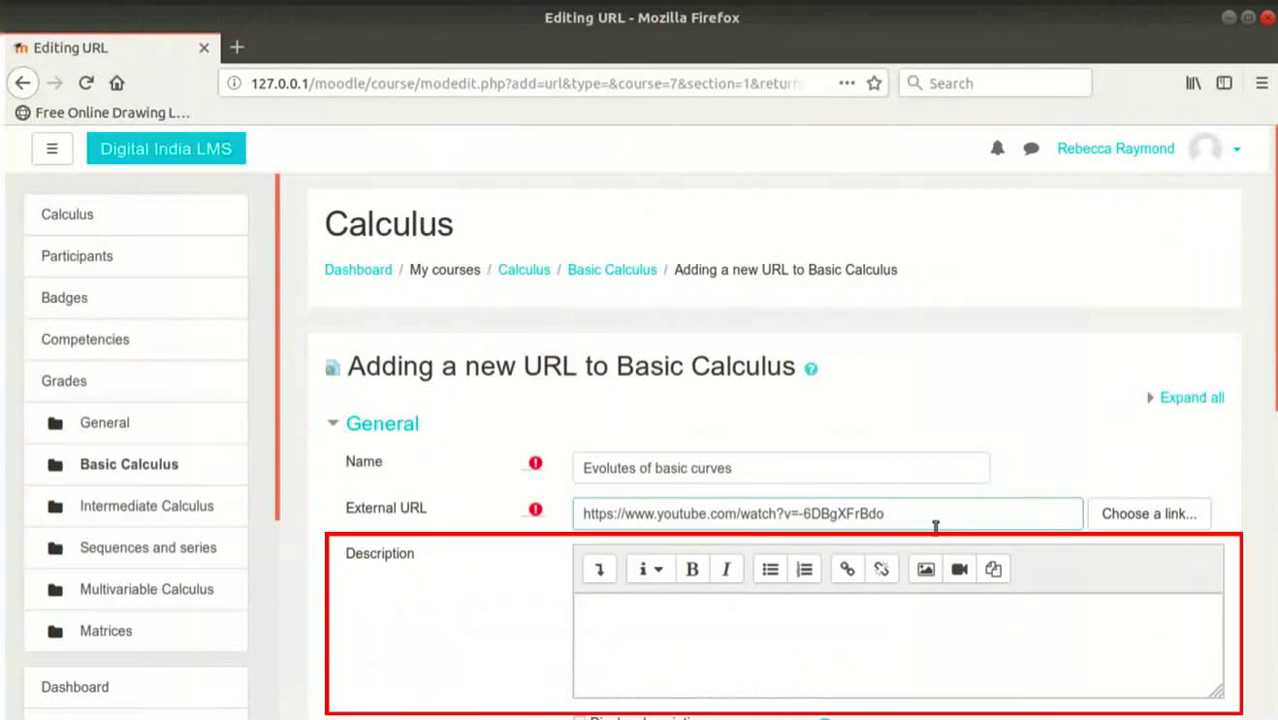
{"action": "left_click", "coordinate": [897, 637]}
{"action": "type", "text": "This video demonstrates the evolutes of some basic curves."}
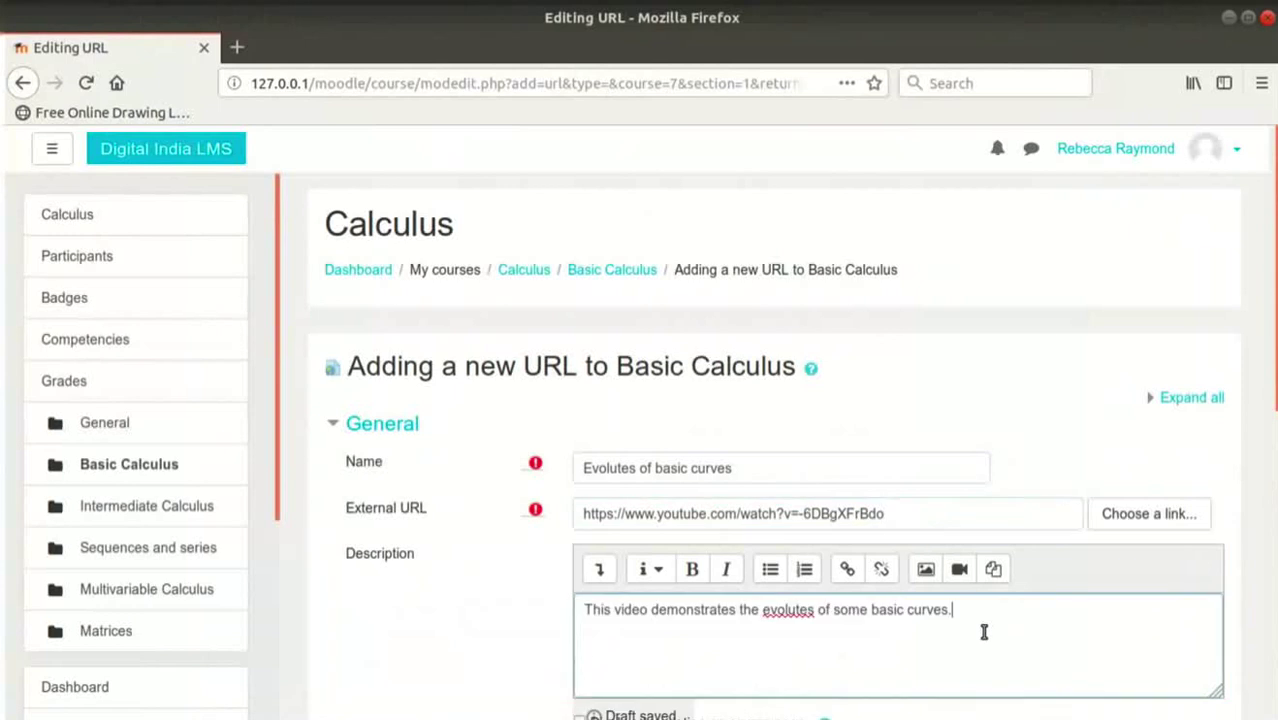
{"action": "scroll", "coordinate": [583, 505], "scroll_direction": "down", "scroll_amount": 2}
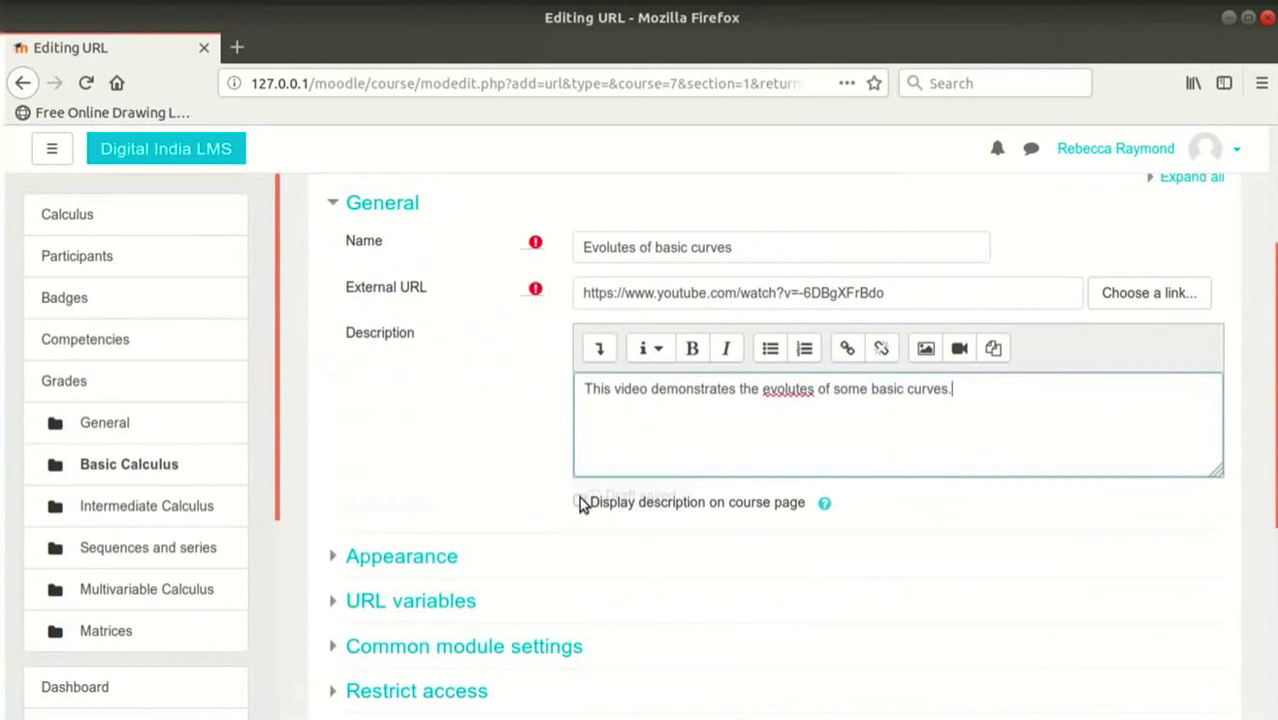
Display the description on the course page and set the URL's Appearance display to Embed.
{"action": "left_click", "coordinate": [580, 503]}
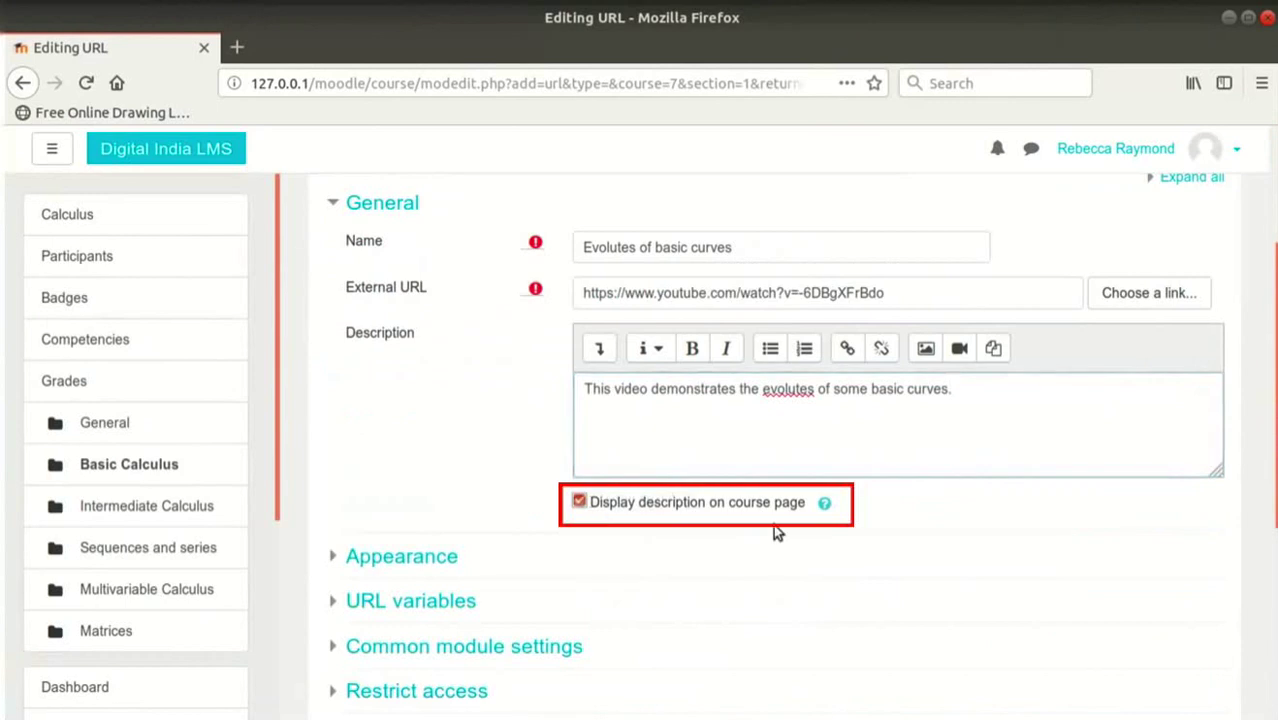
{"action": "scroll", "coordinate": [765, 526], "scroll_direction": "down", "scroll_amount": 1}
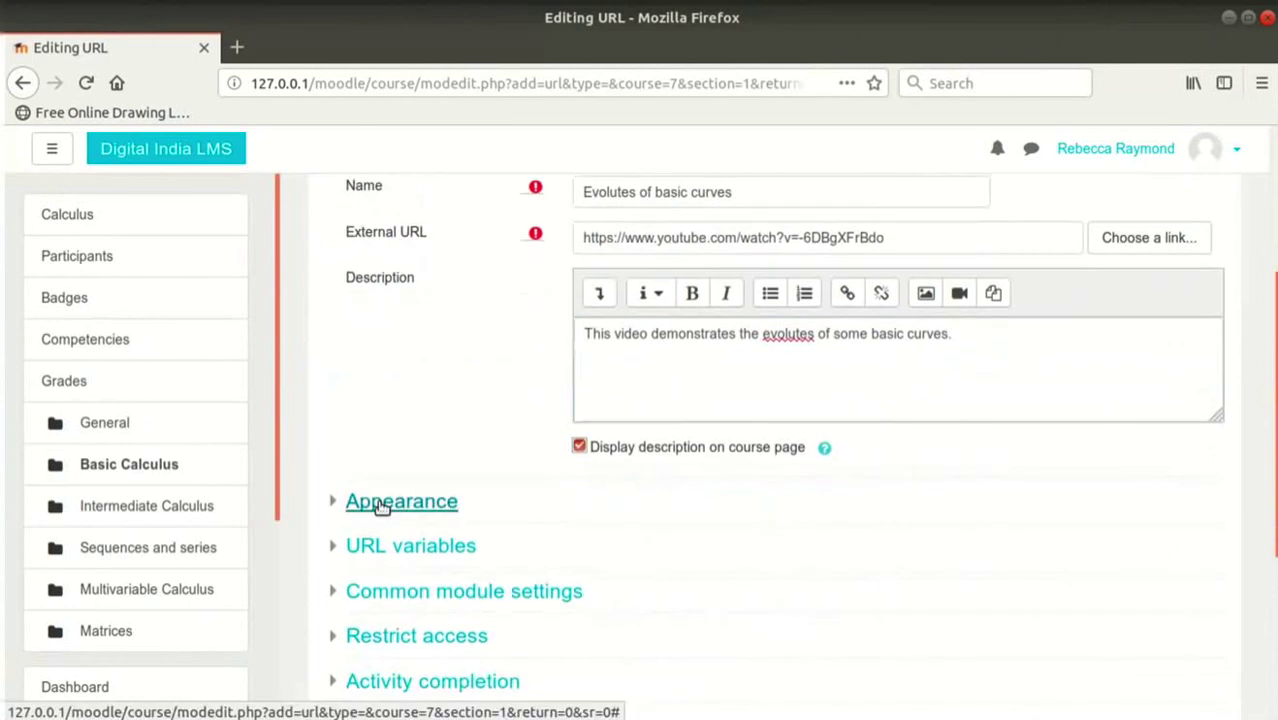
{"action": "left_click", "coordinate": [382, 507]}
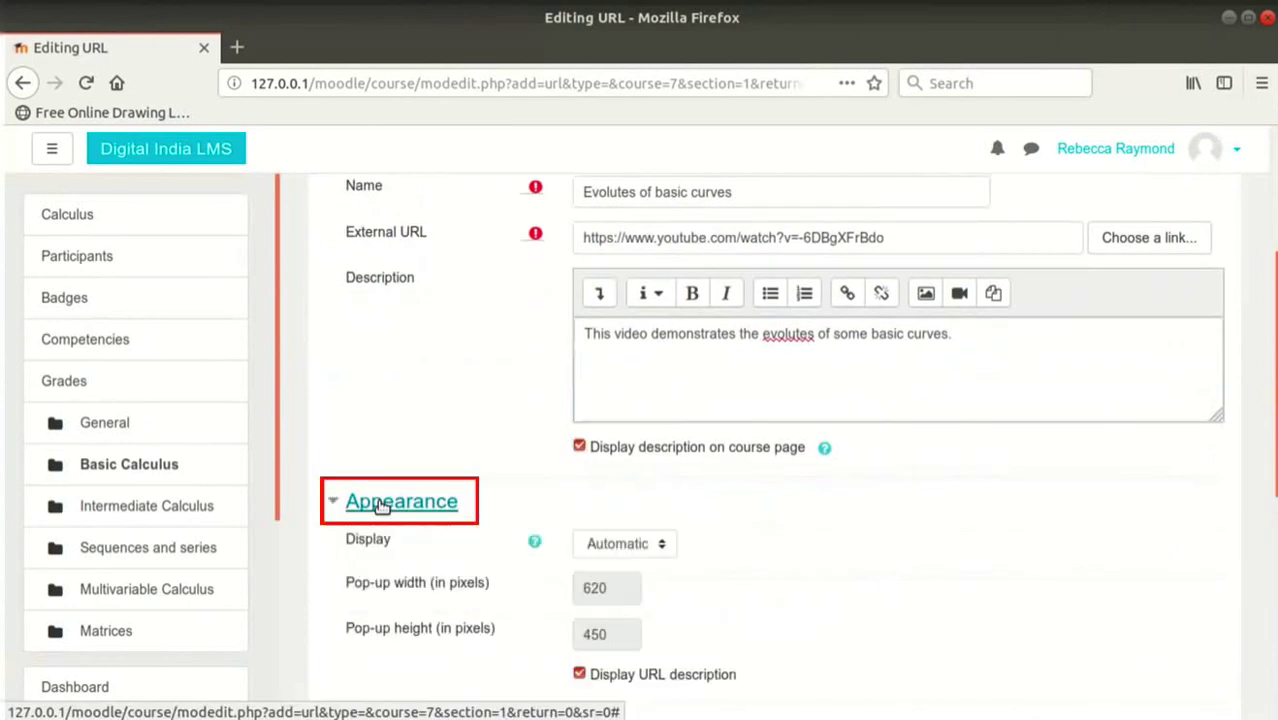
{"action": "scroll", "coordinate": [470, 503], "scroll_direction": "down", "scroll_amount": 1}
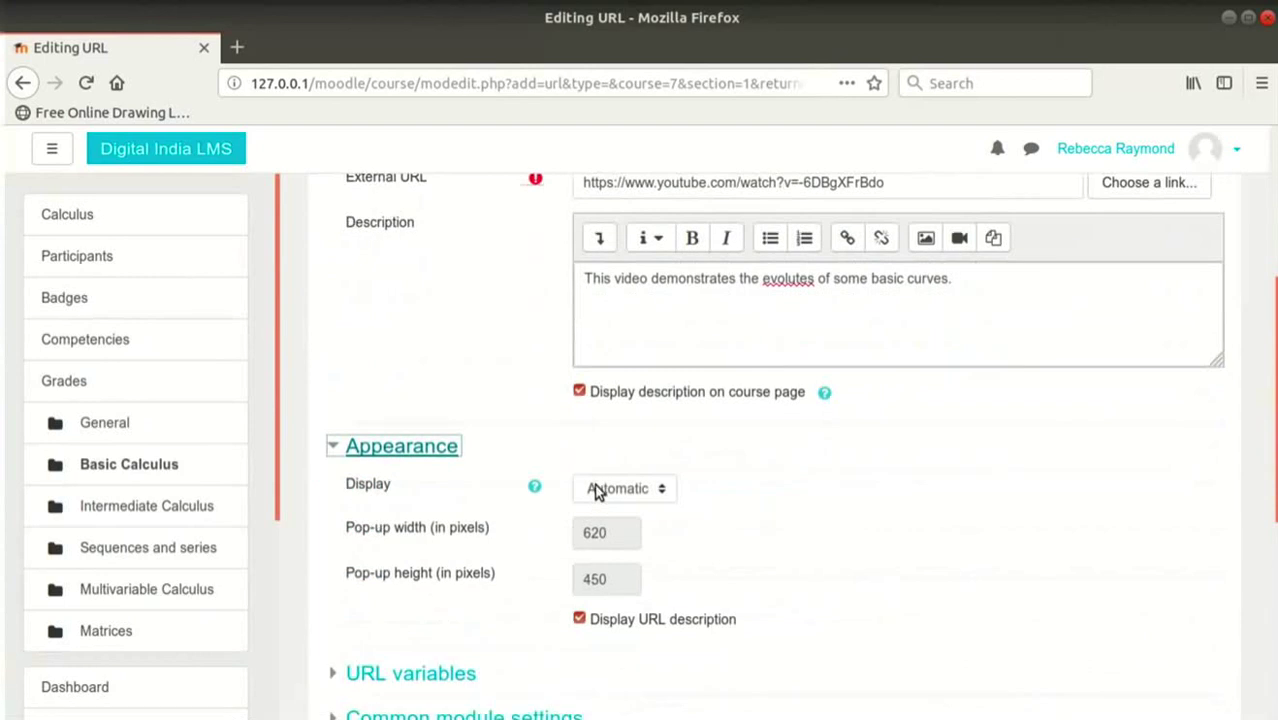
{"action": "left_click", "coordinate": [648, 497]}
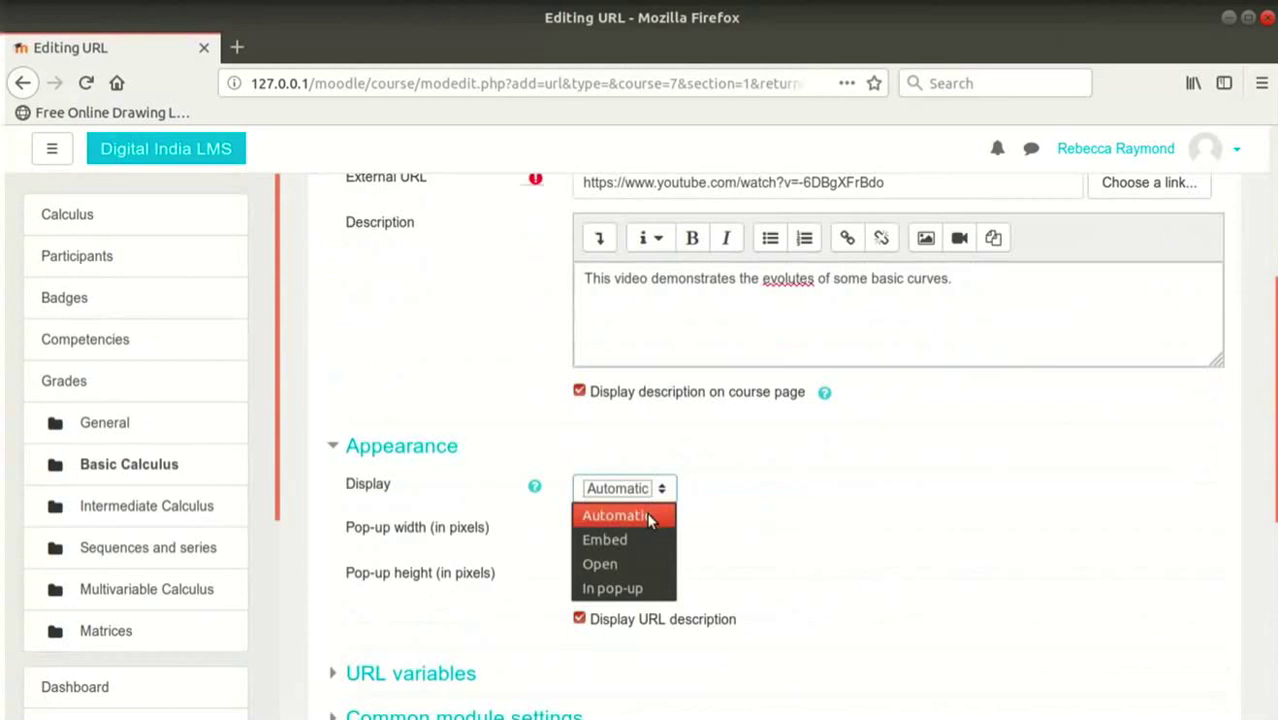
{"action": "left_click", "coordinate": [642, 590]}
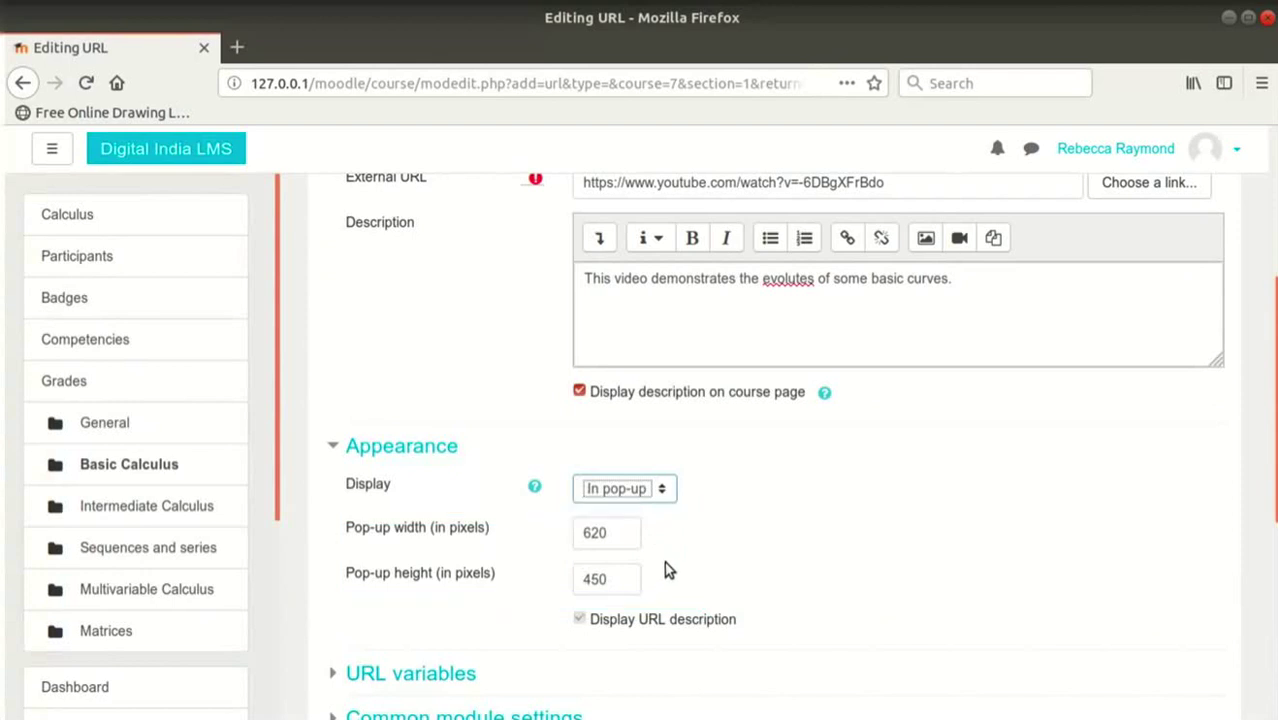
{"action": "left_click", "coordinate": [654, 489]}
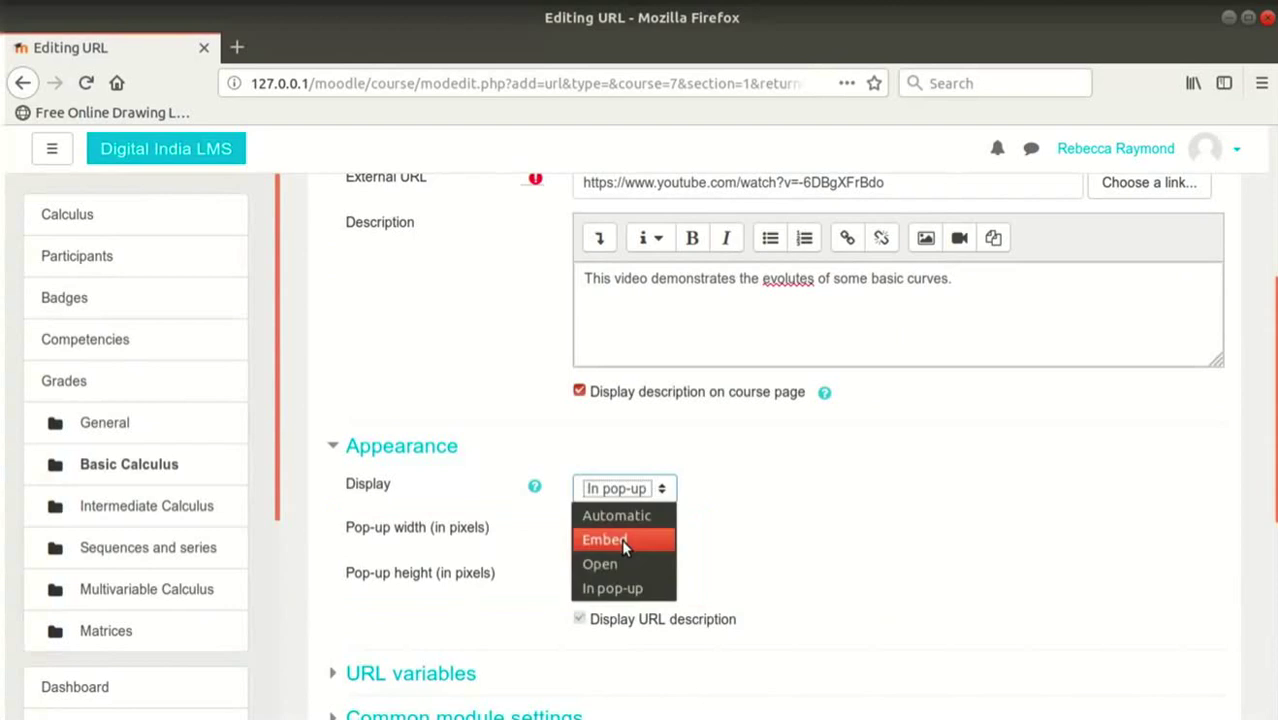
{"action": "left_click", "coordinate": [621, 539]}
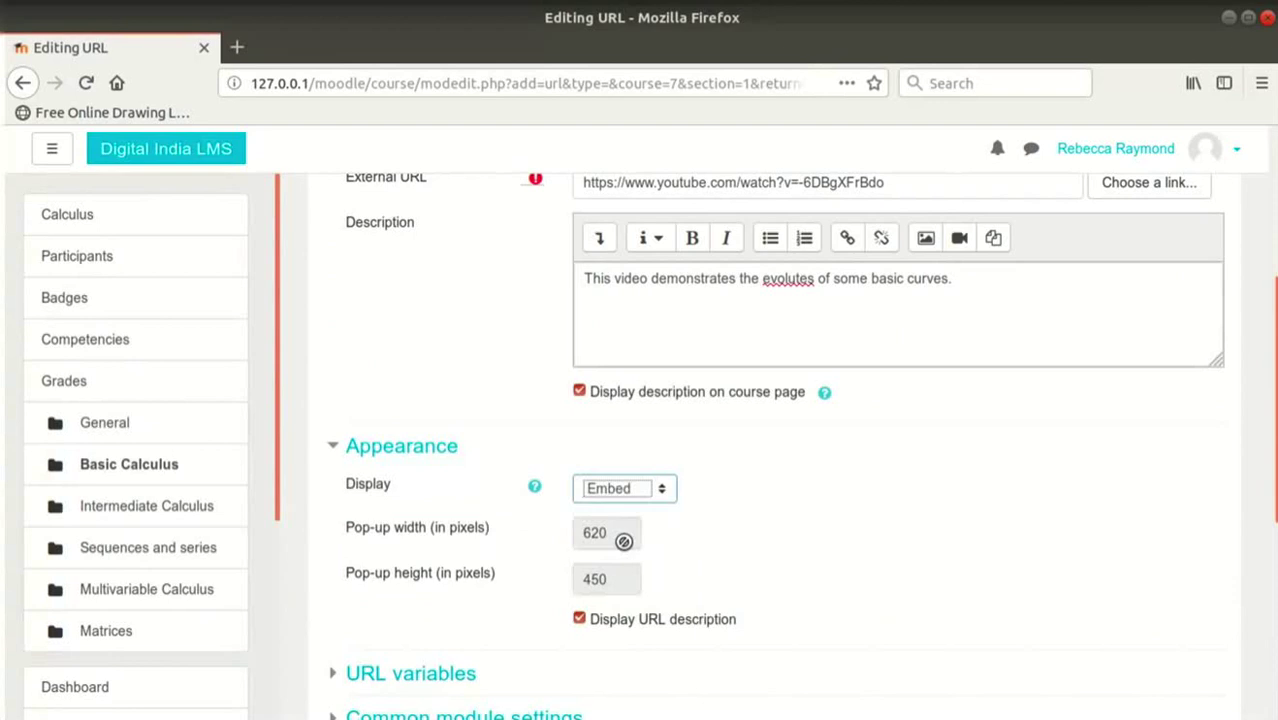
{"action": "scroll", "coordinate": [699, 530], "scroll_direction": "down", "scroll_amount": 7}
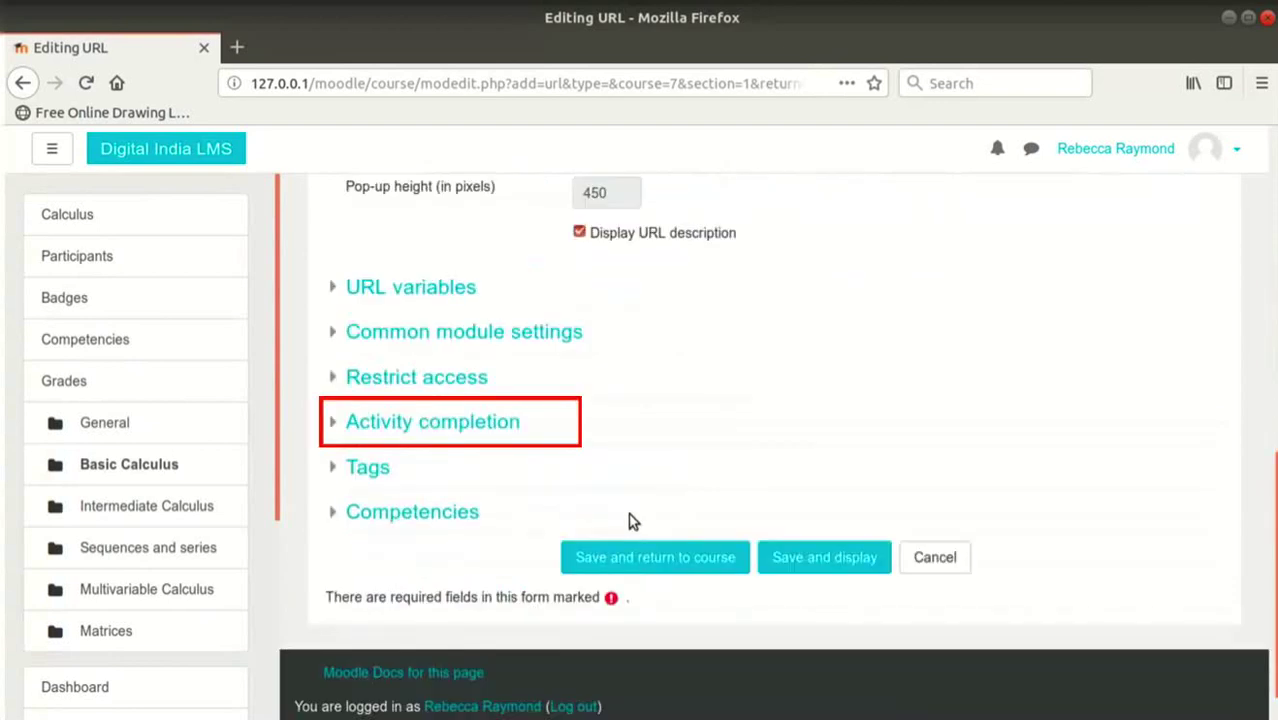
Mark the URL complete when conditions are met, require the student to view it, and save.
{"action": "left_click", "coordinate": [350, 432]}
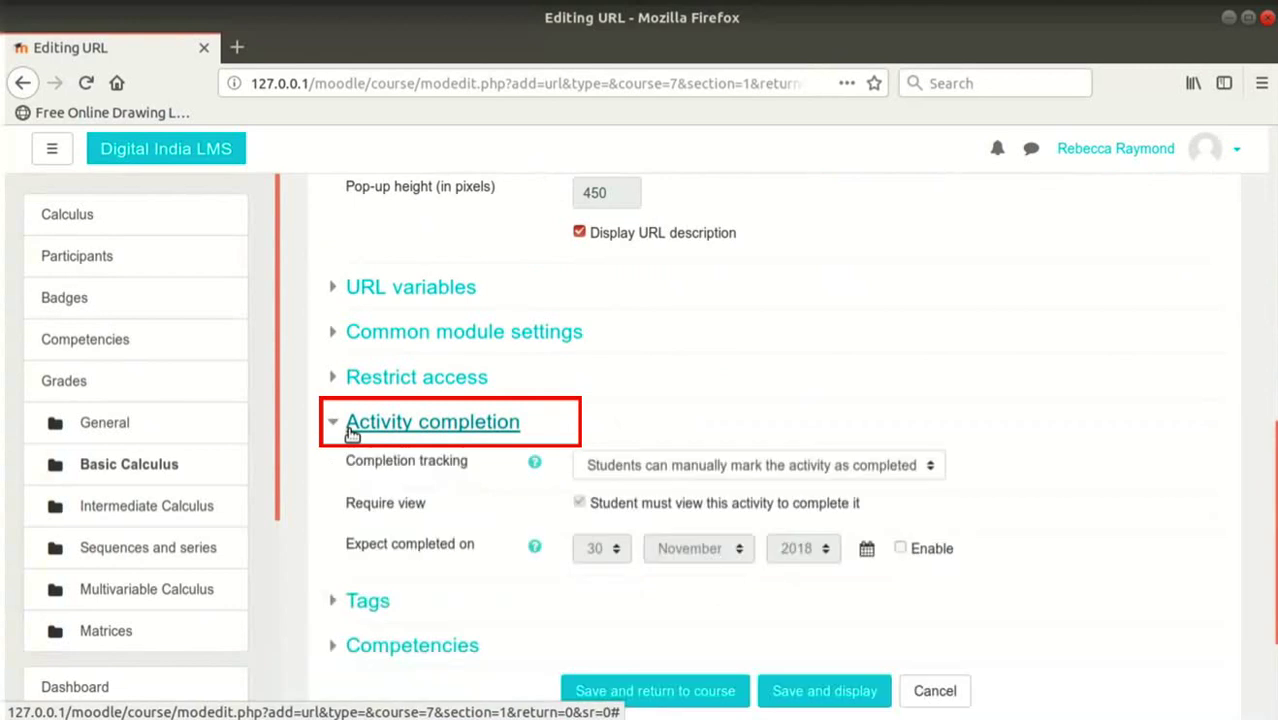
{"action": "scroll", "coordinate": [632, 417], "scroll_direction": "down", "scroll_amount": 2}
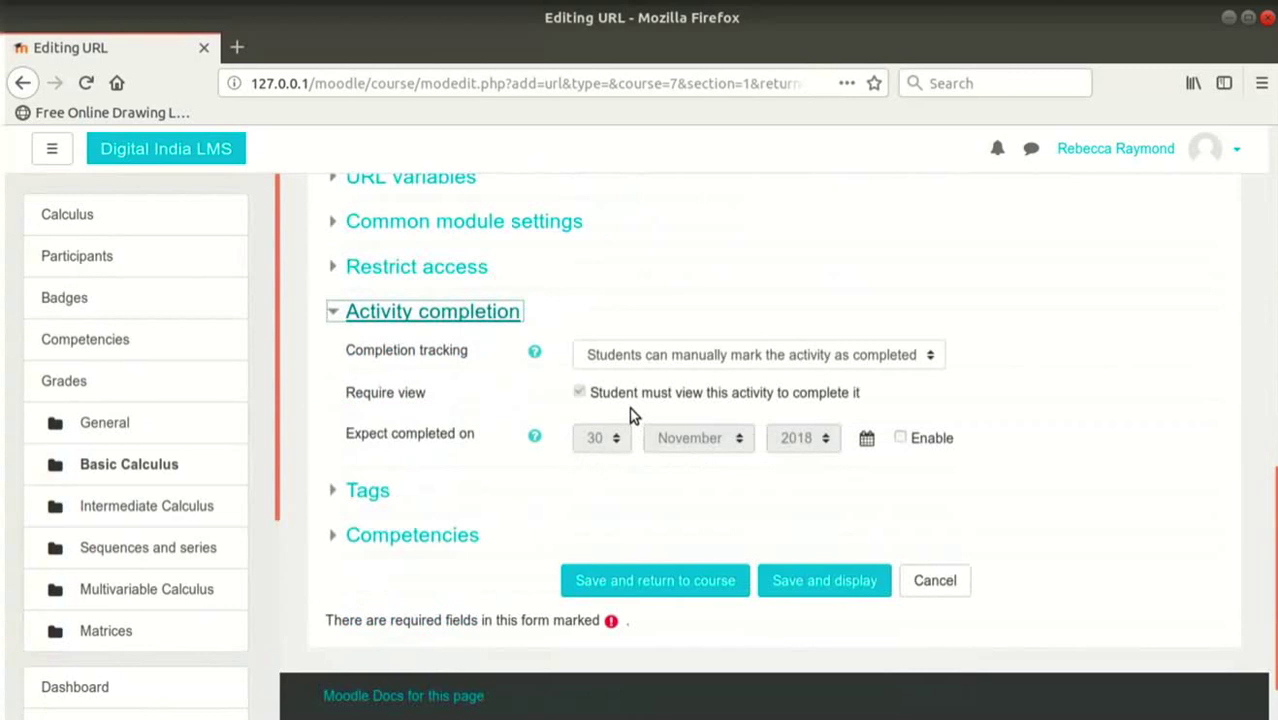
{"action": "left_click", "coordinate": [687, 361]}
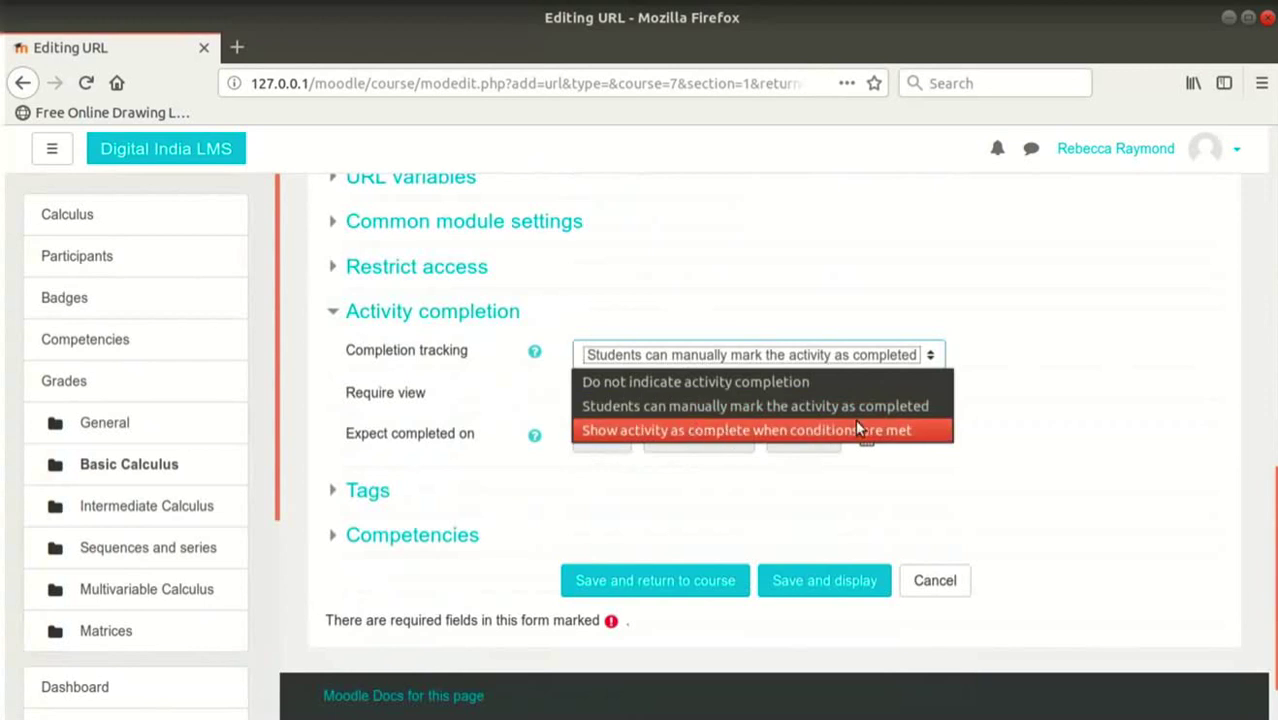
{"action": "left_click", "coordinate": [889, 433]}
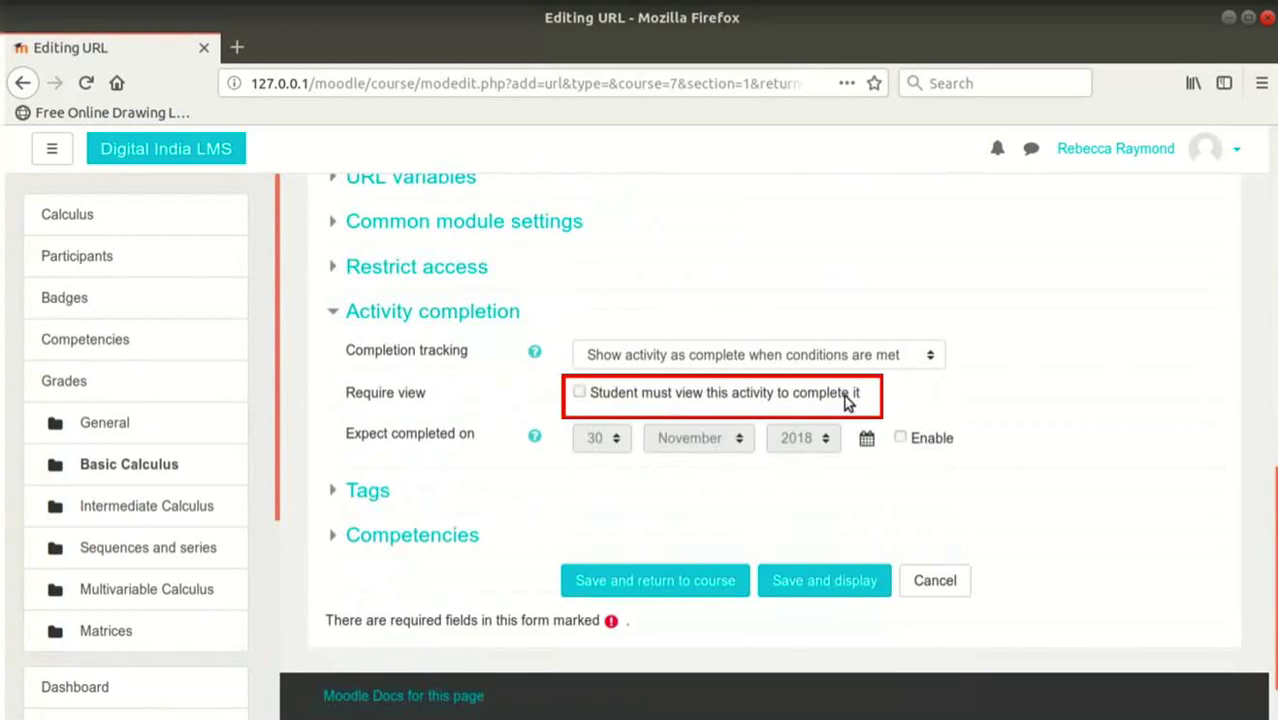
{"action": "left_click", "coordinate": [844, 395]}
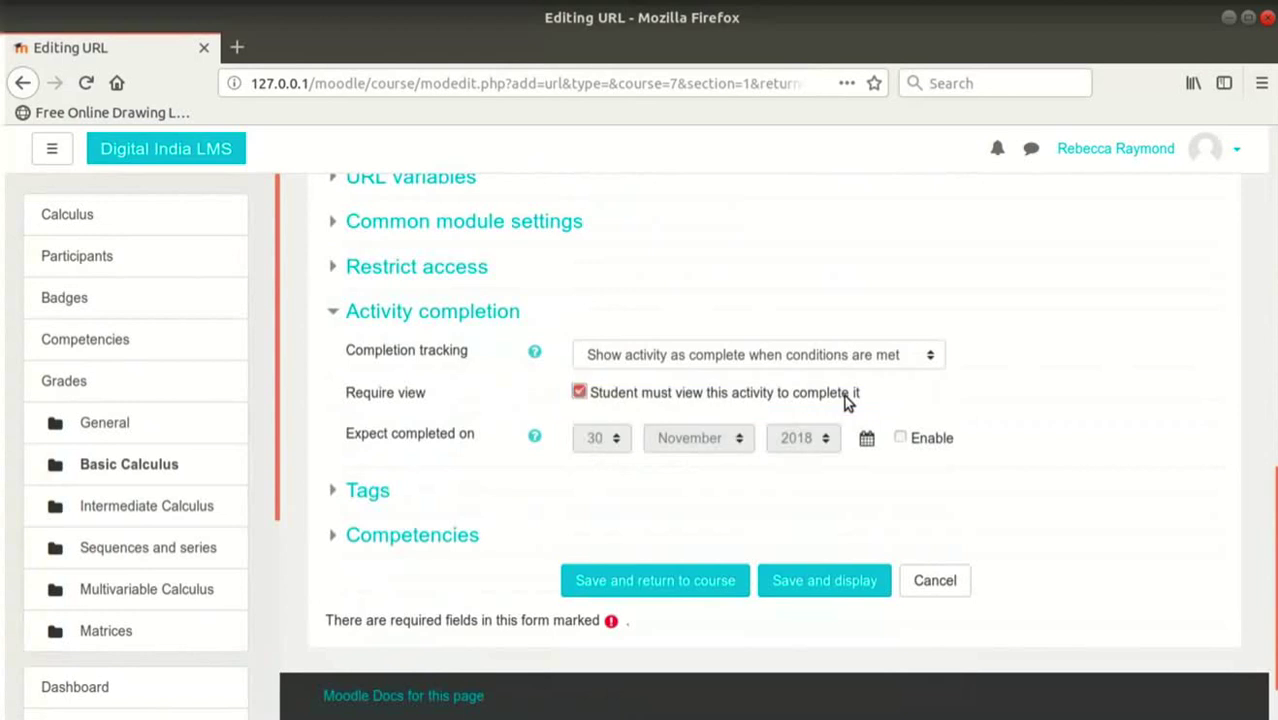
{"action": "scroll", "coordinate": [845, 395], "scroll_direction": "down", "scroll_amount": 2}
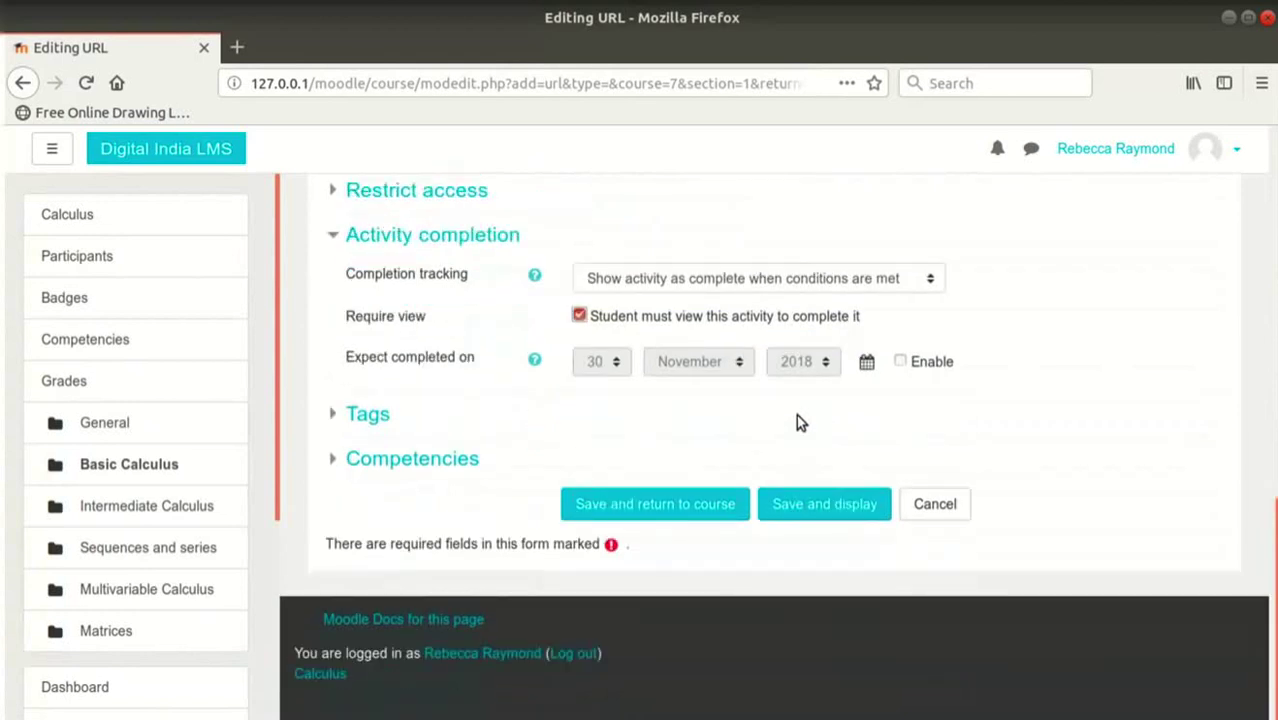
{"action": "left_click", "coordinate": [688, 508]}
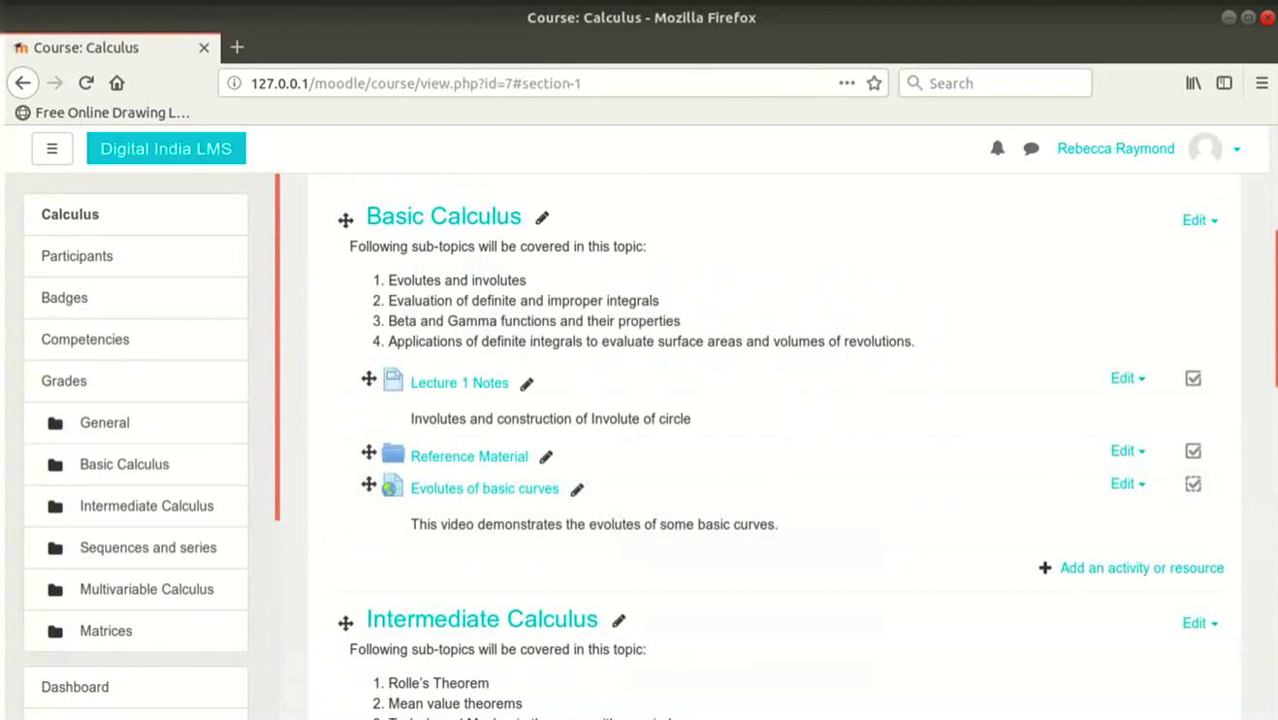
Switch to the slides showing the Book in Moodle slide, page 22.
{"action": "key", "text": "alt+Tab"}
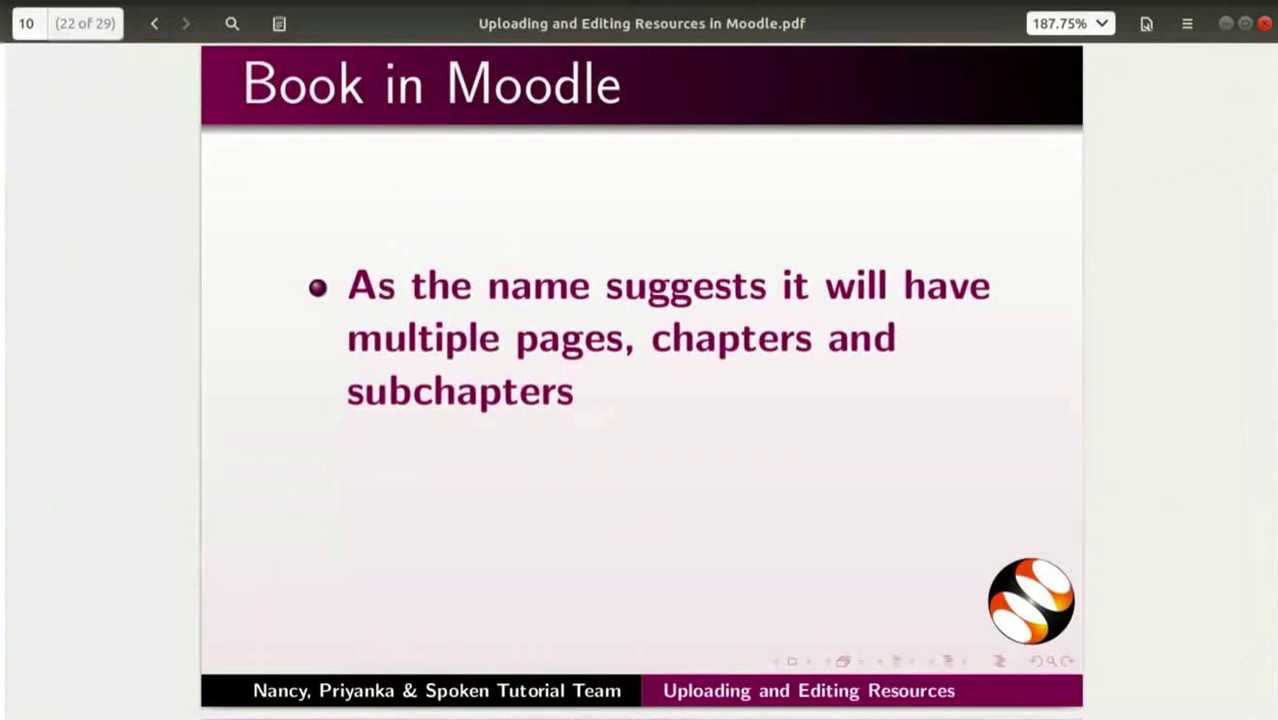
Advance to slide 23's multimedia-content bullet, then return to the Moodle course page.
{"action": "key", "text": "Page_Down"}
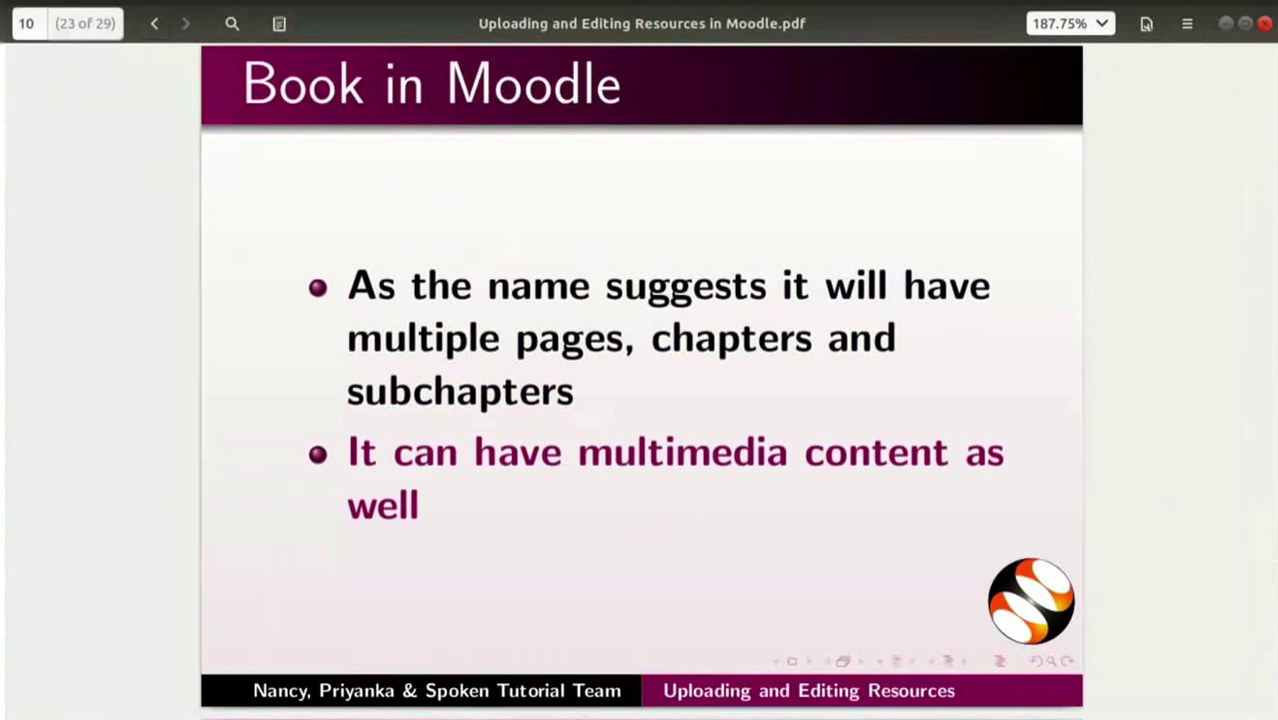
{"action": "key", "text": "alt+Tab"}
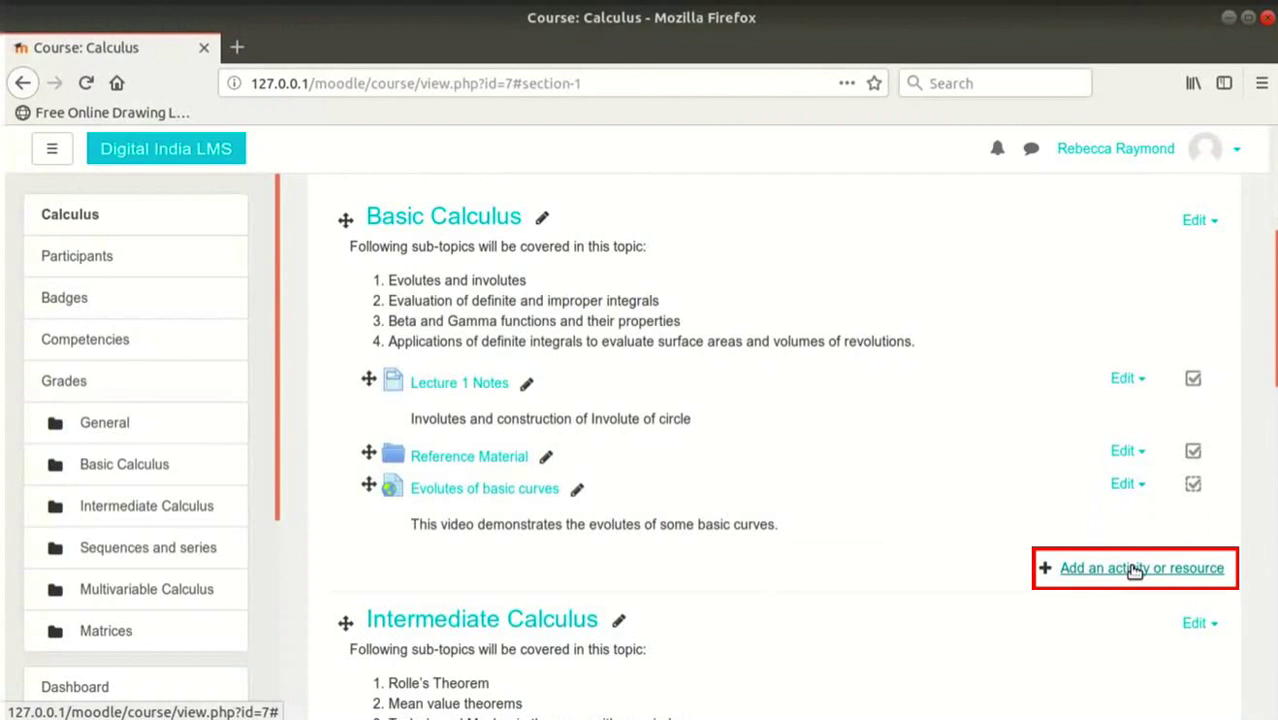
Start adding a new Book activity to Basic Calculus.
{"action": "left_click", "coordinate": [1135, 568]}
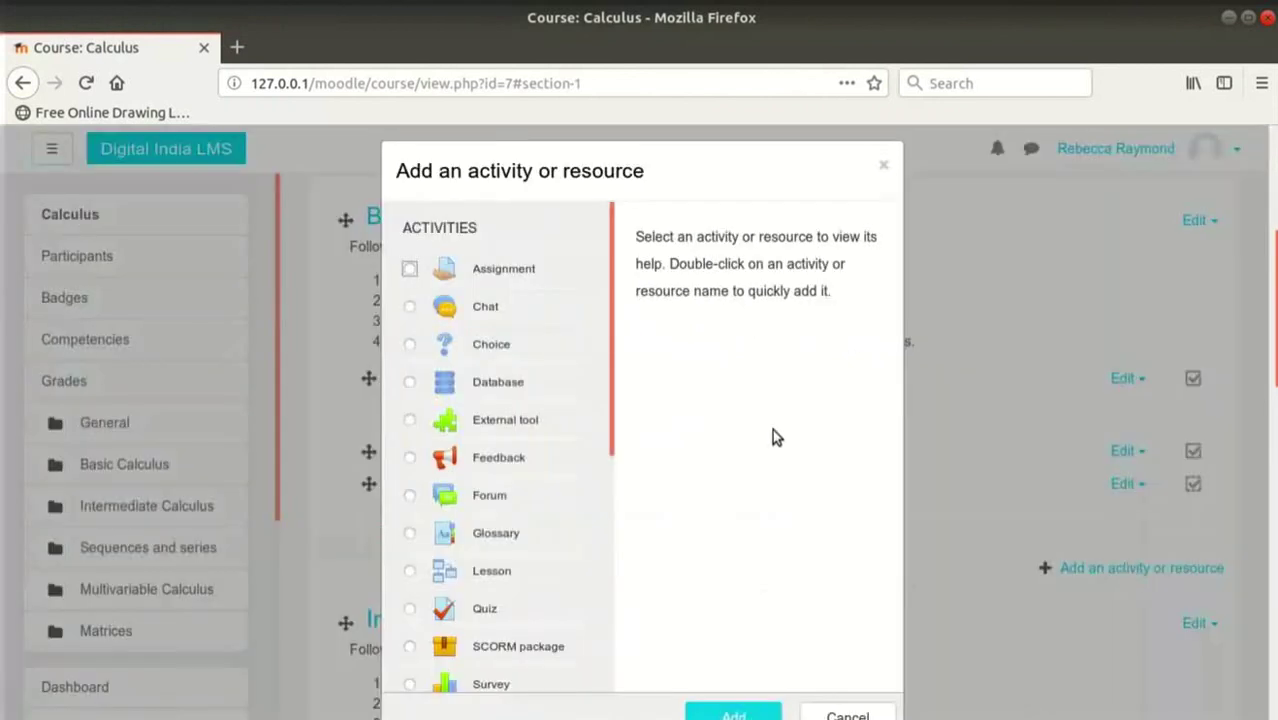
{"action": "scroll", "coordinate": [516, 440], "scroll_direction": "down", "scroll_amount": 5}
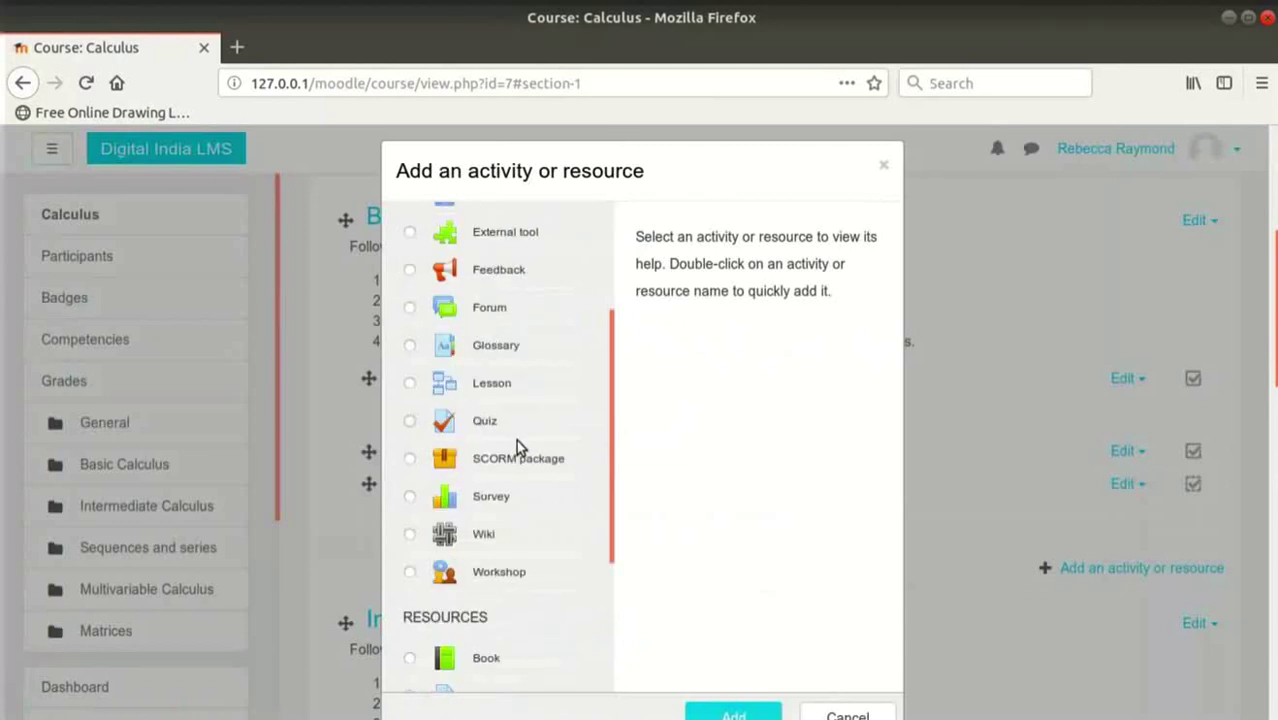
{"action": "left_click", "coordinate": [491, 447]}
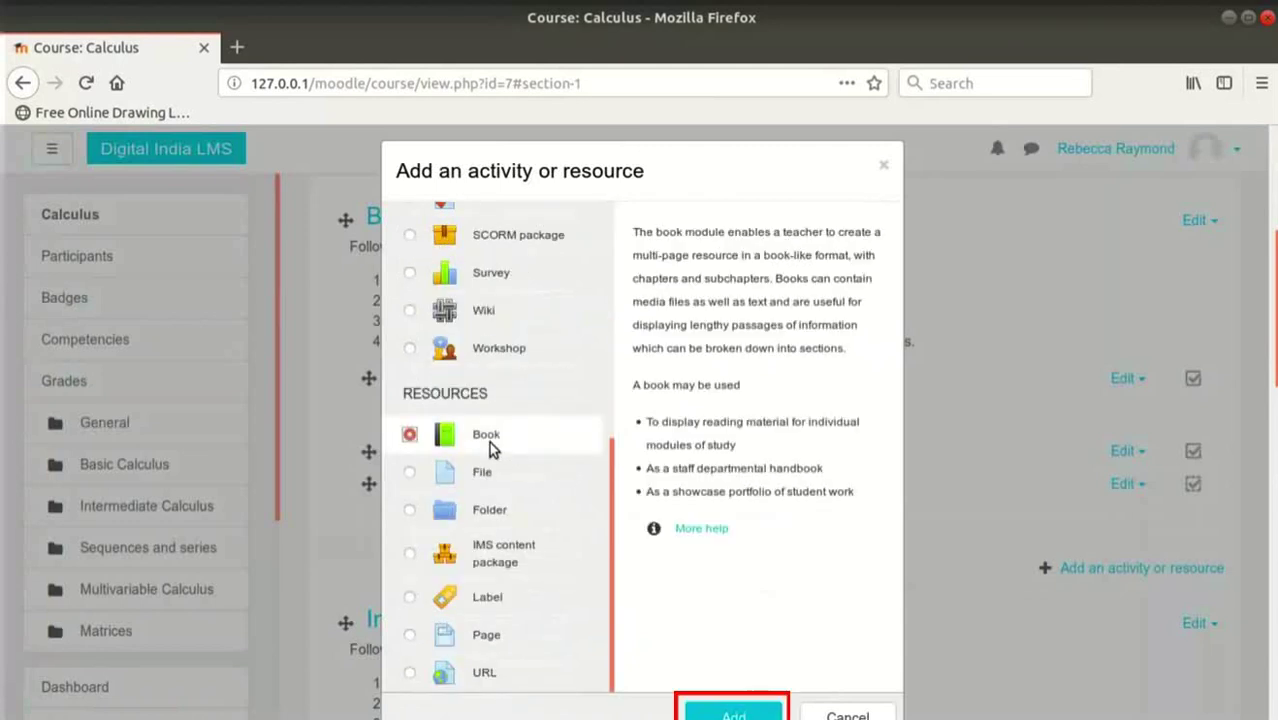
{"action": "left_click", "coordinate": [736, 710]}
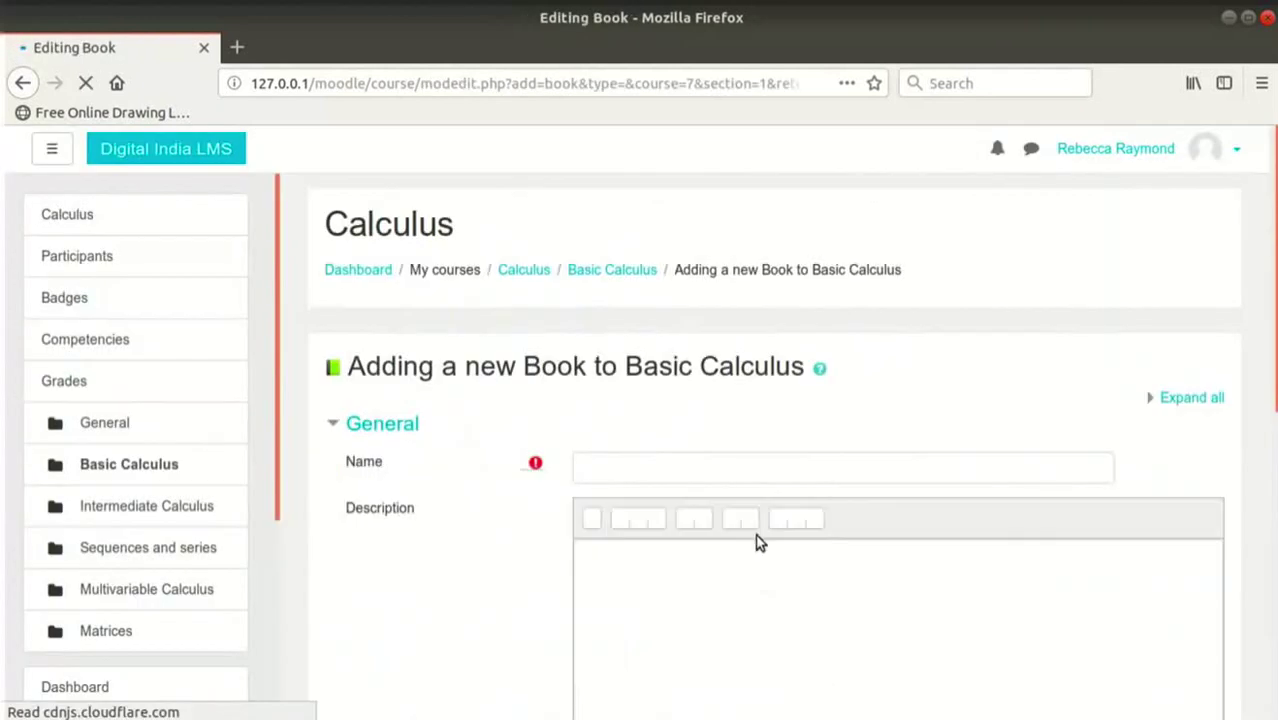
Name the book 'Iterating evolutes and involutes' with description 'Introduction to Classical evolutes and involutes'.
{"action": "left_click", "coordinate": [753, 468]}
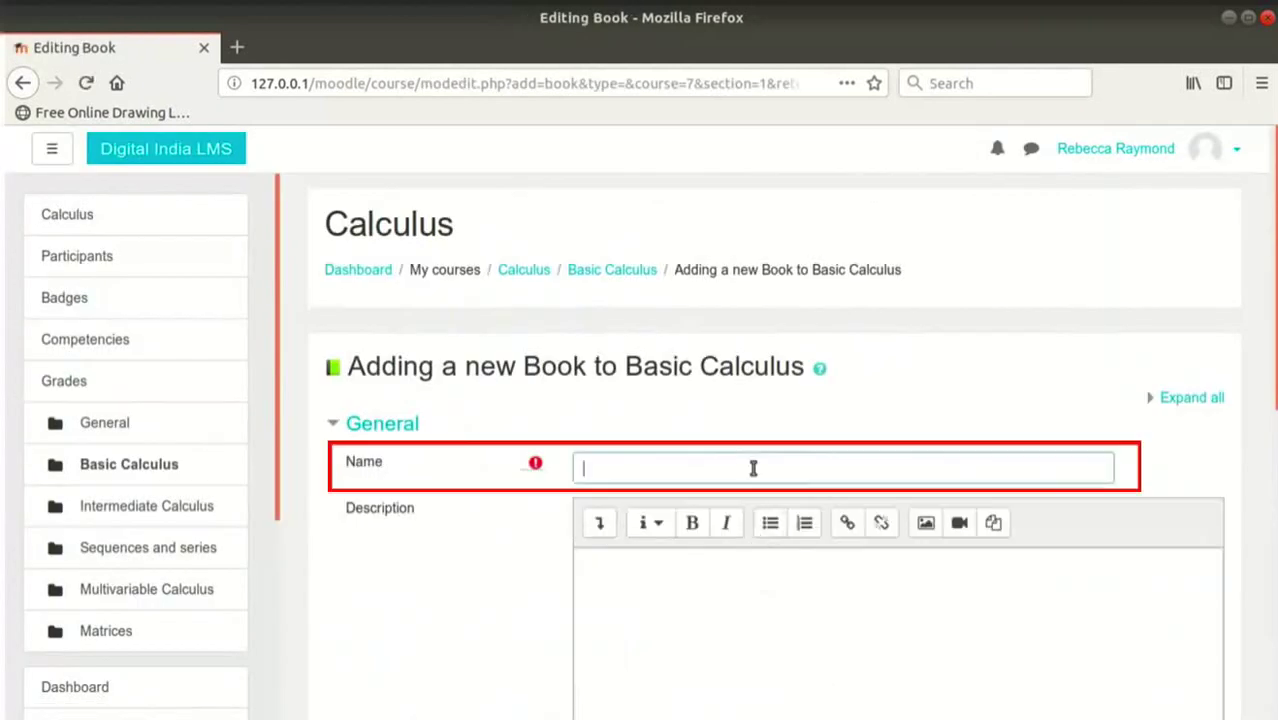
{"action": "type", "text": "Iterating evolutes and involutes"}
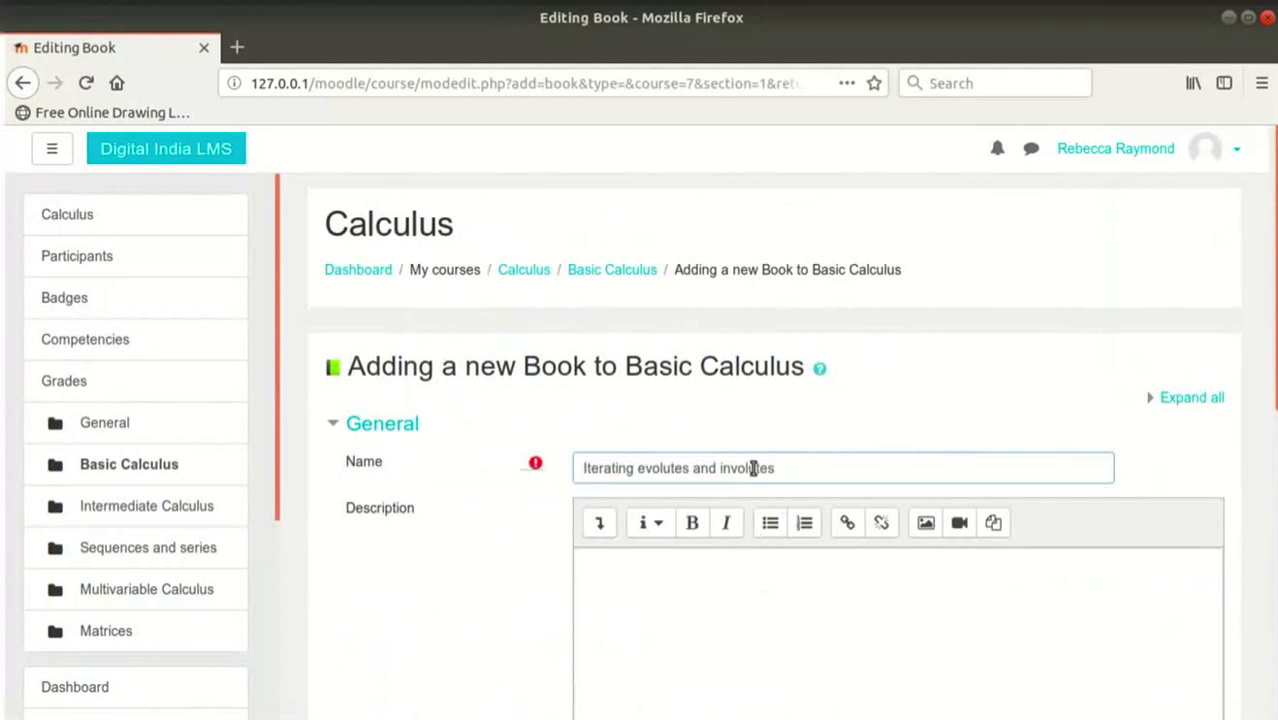
{"action": "left_click", "coordinate": [796, 607]}
{"action": "type", "text": "Introduction to Classical evolutes and involutes"}
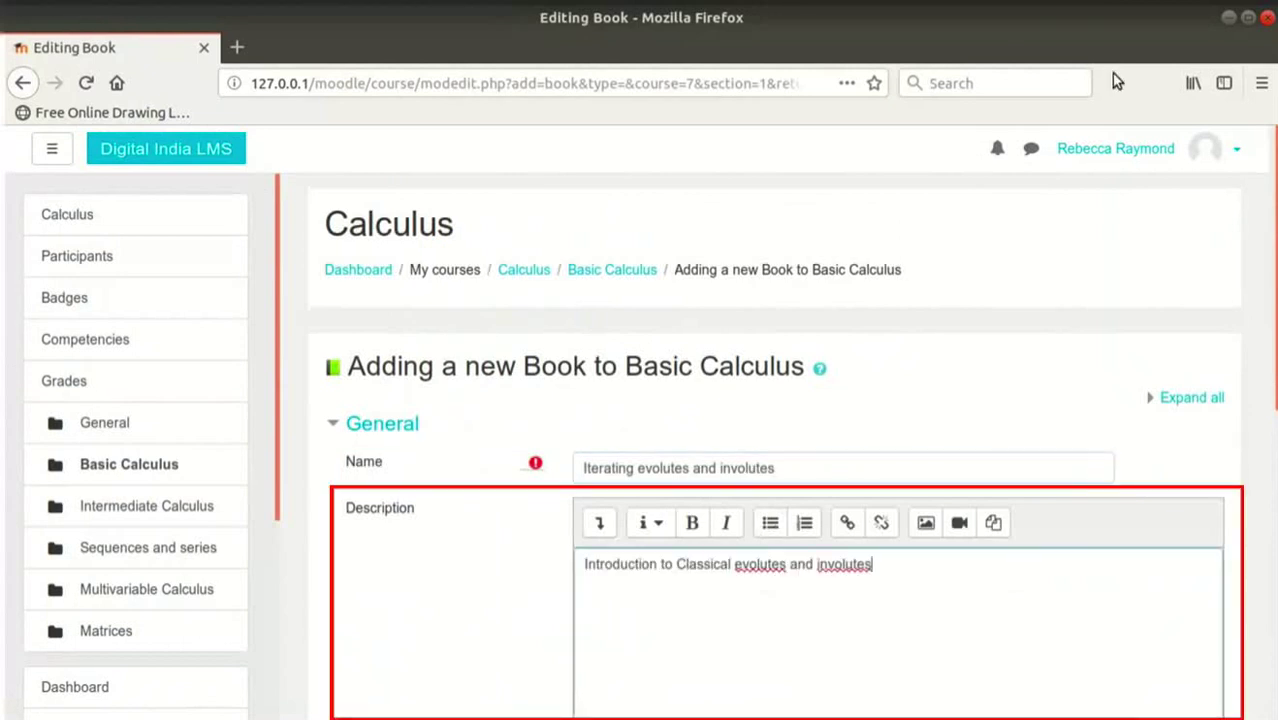
{"action": "scroll", "coordinate": [1078, 294], "scroll_direction": "down", "scroll_amount": 4}
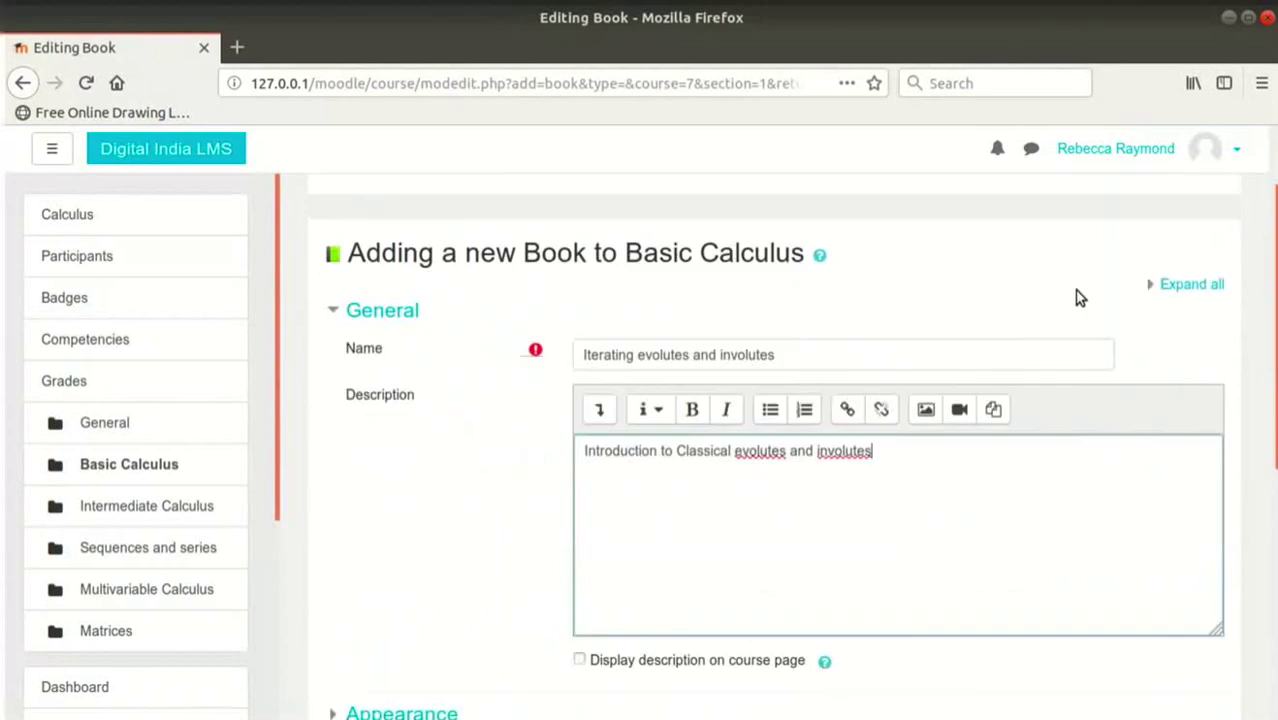
In Appearance, keep chapter formatting at Numbers and set the navigation style to Text.
{"action": "left_click", "coordinate": [409, 558]}
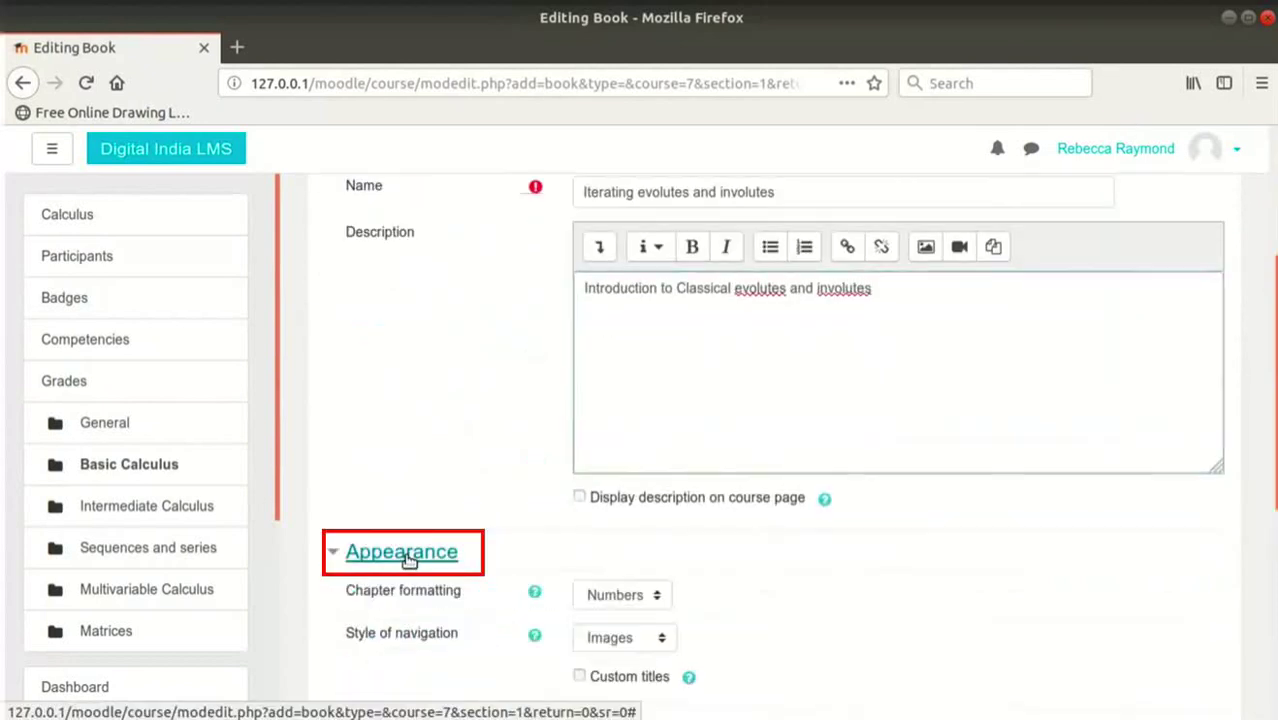
{"action": "scroll", "coordinate": [409, 560], "scroll_direction": "down", "scroll_amount": 3}
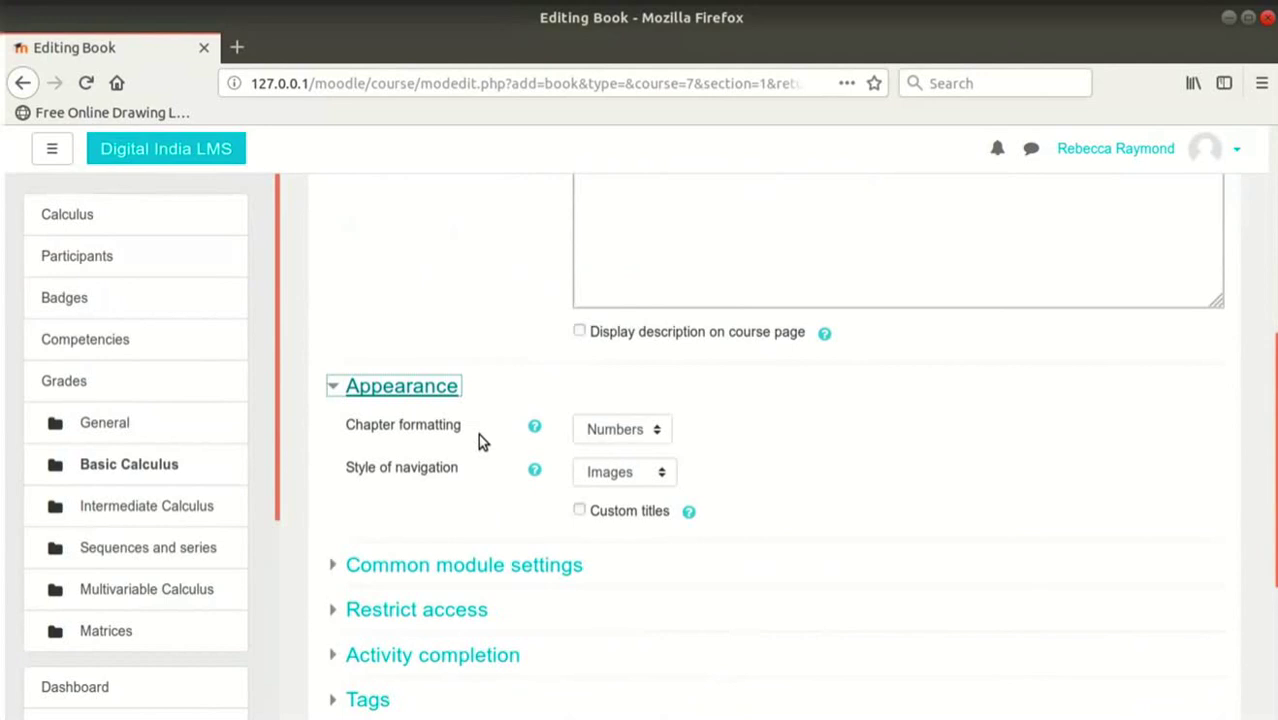
{"action": "left_click", "coordinate": [645, 432]}
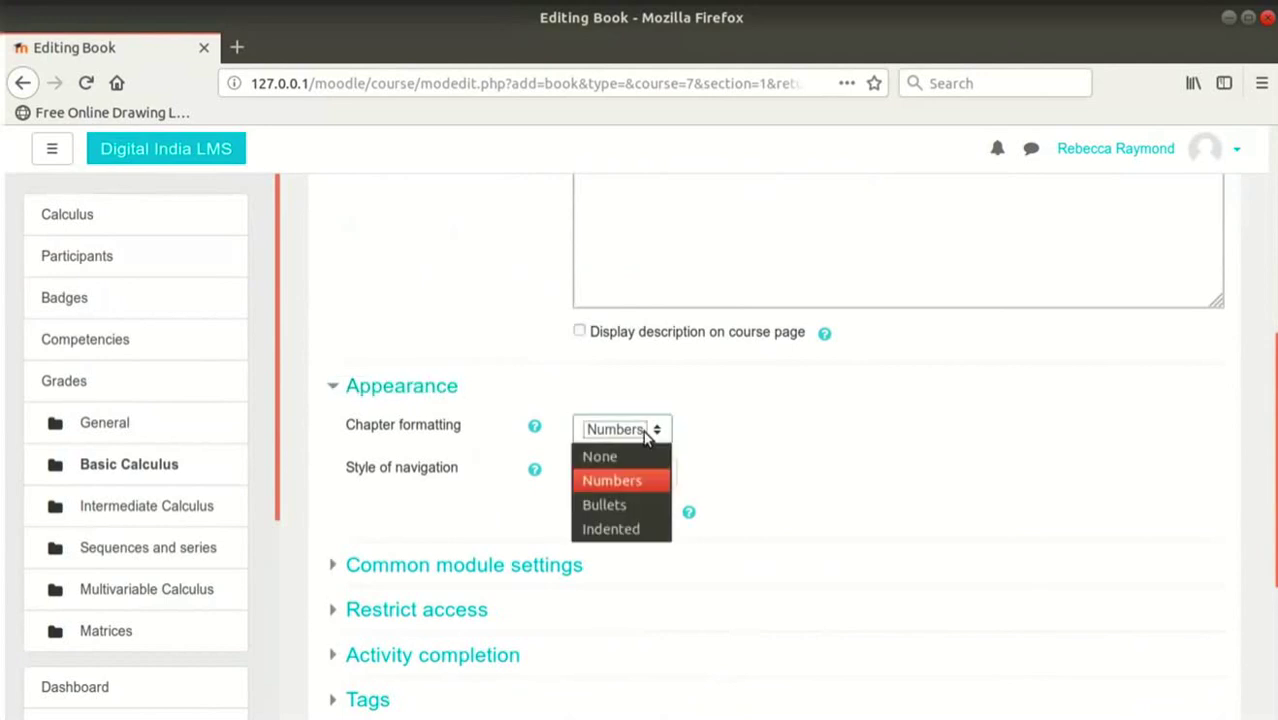
{"action": "left_click", "coordinate": [645, 437]}
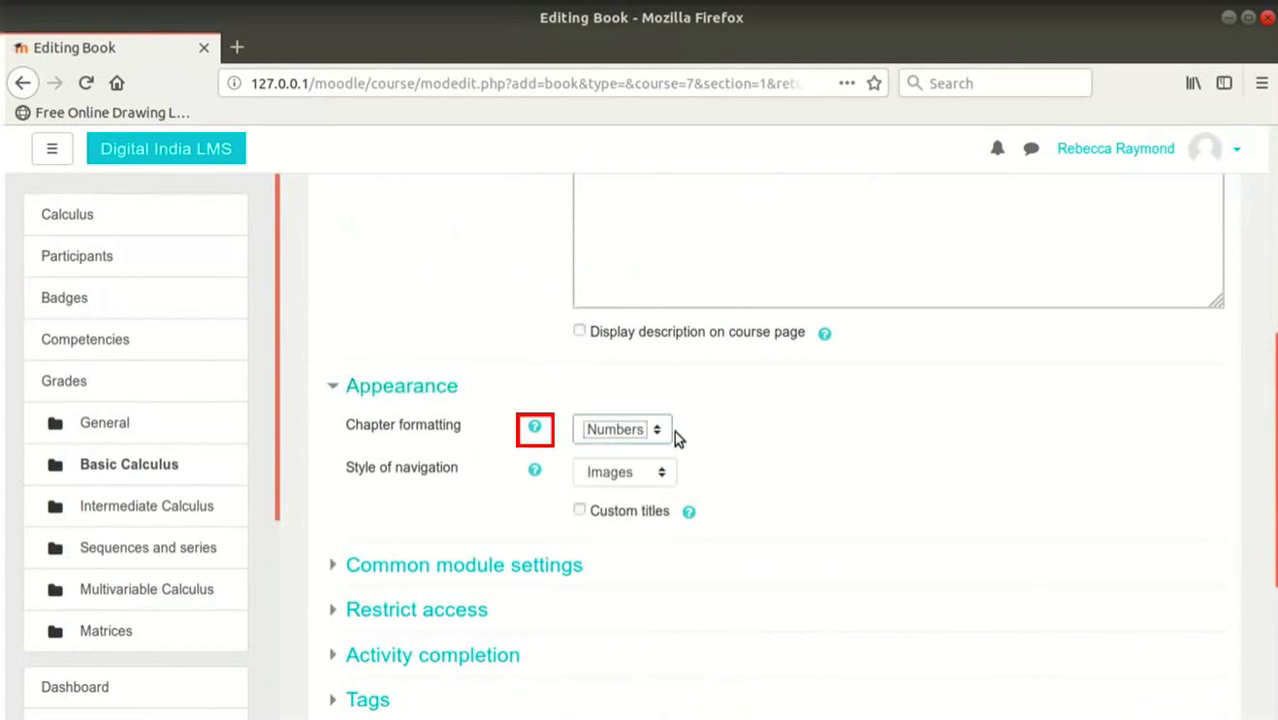
{"action": "left_click", "coordinate": [536, 431]}
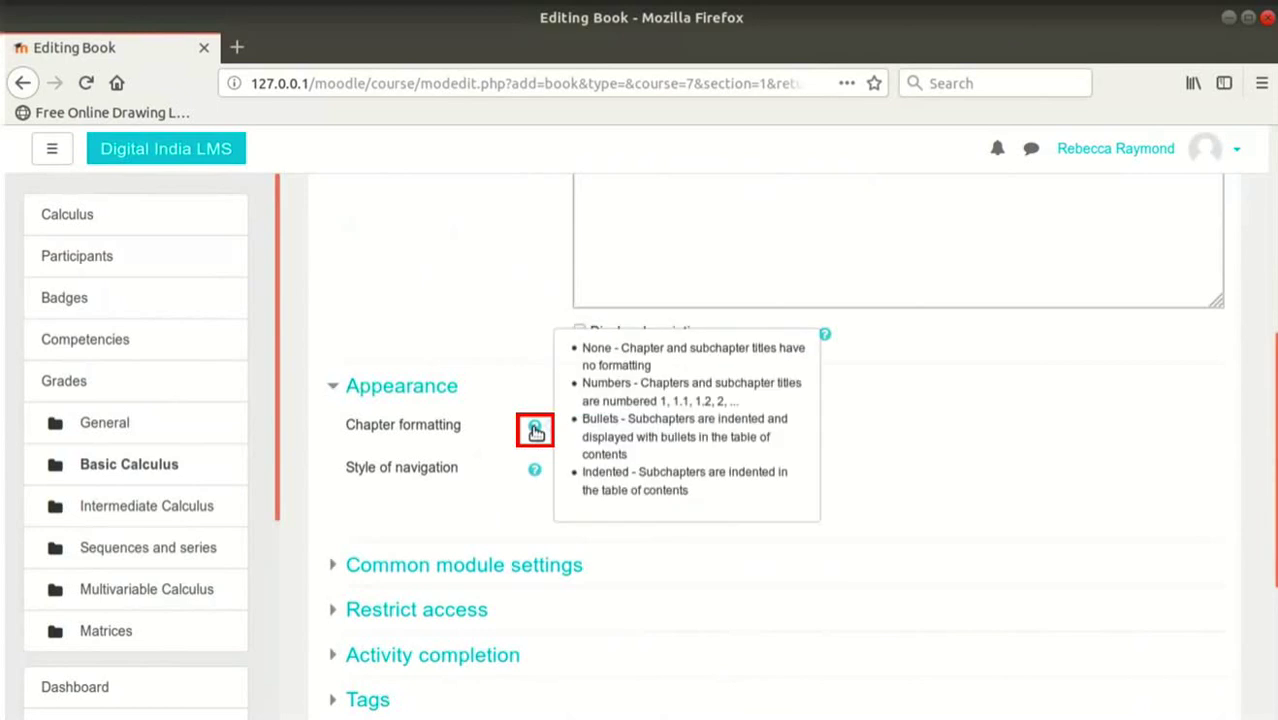
{"action": "left_click", "coordinate": [954, 449]}
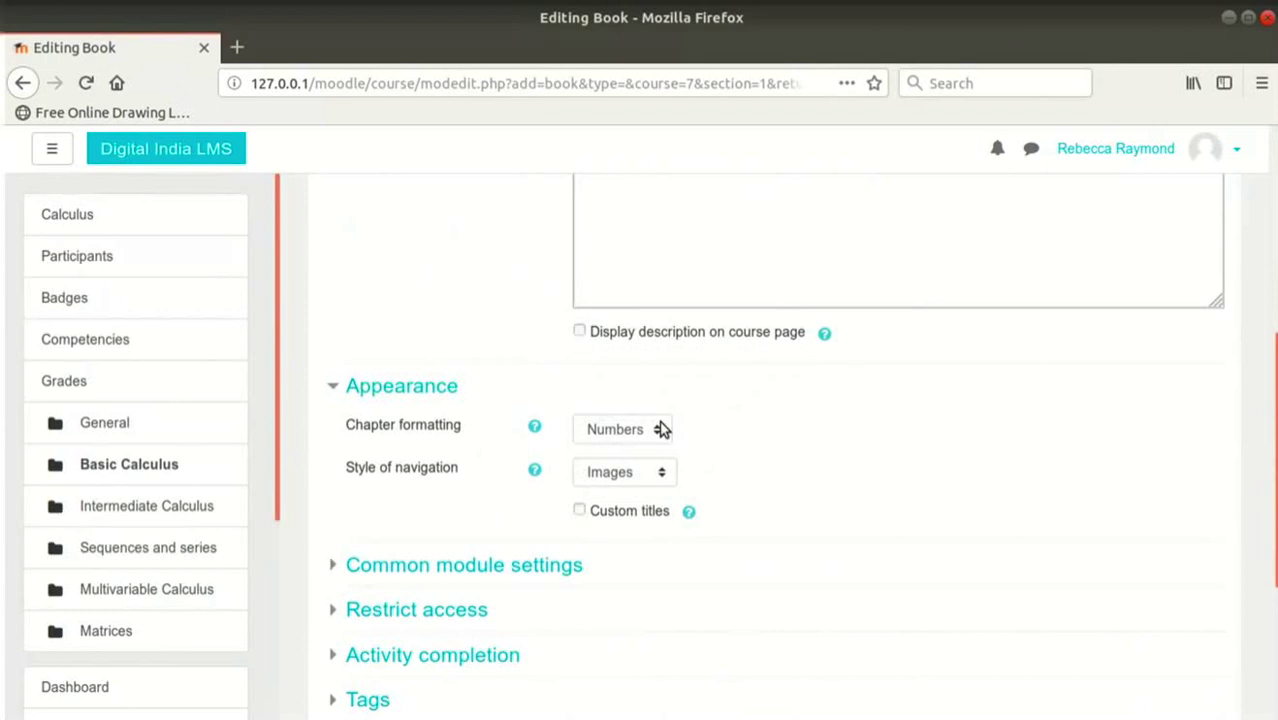
{"action": "scroll", "coordinate": [745, 428], "scroll_direction": "down", "scroll_amount": 1}
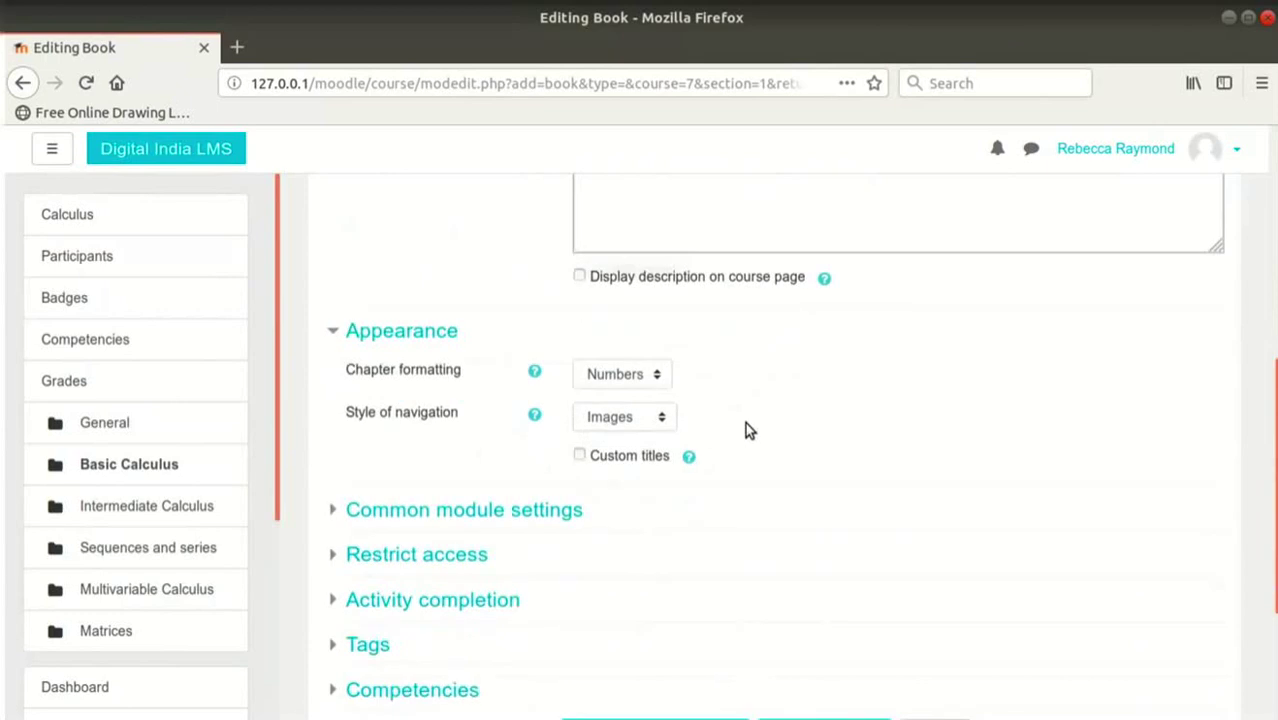
{"action": "left_click", "coordinate": [640, 428]}
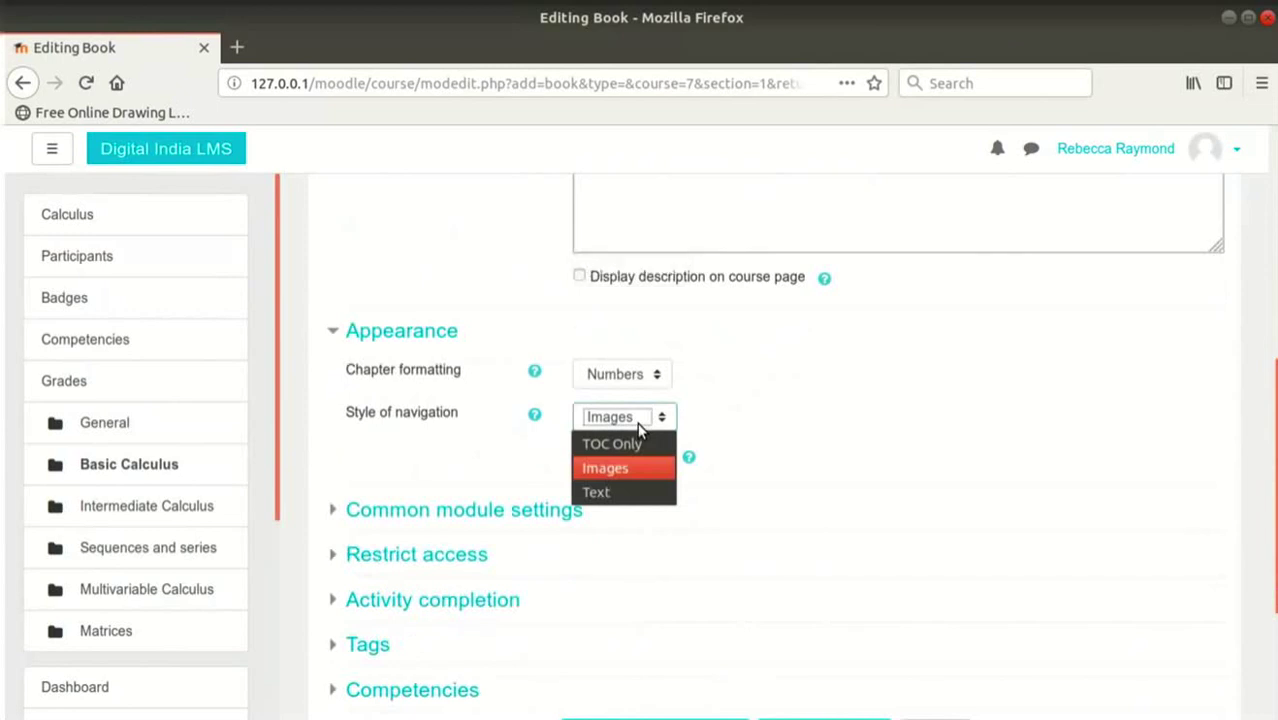
{"action": "left_click", "coordinate": [641, 493]}
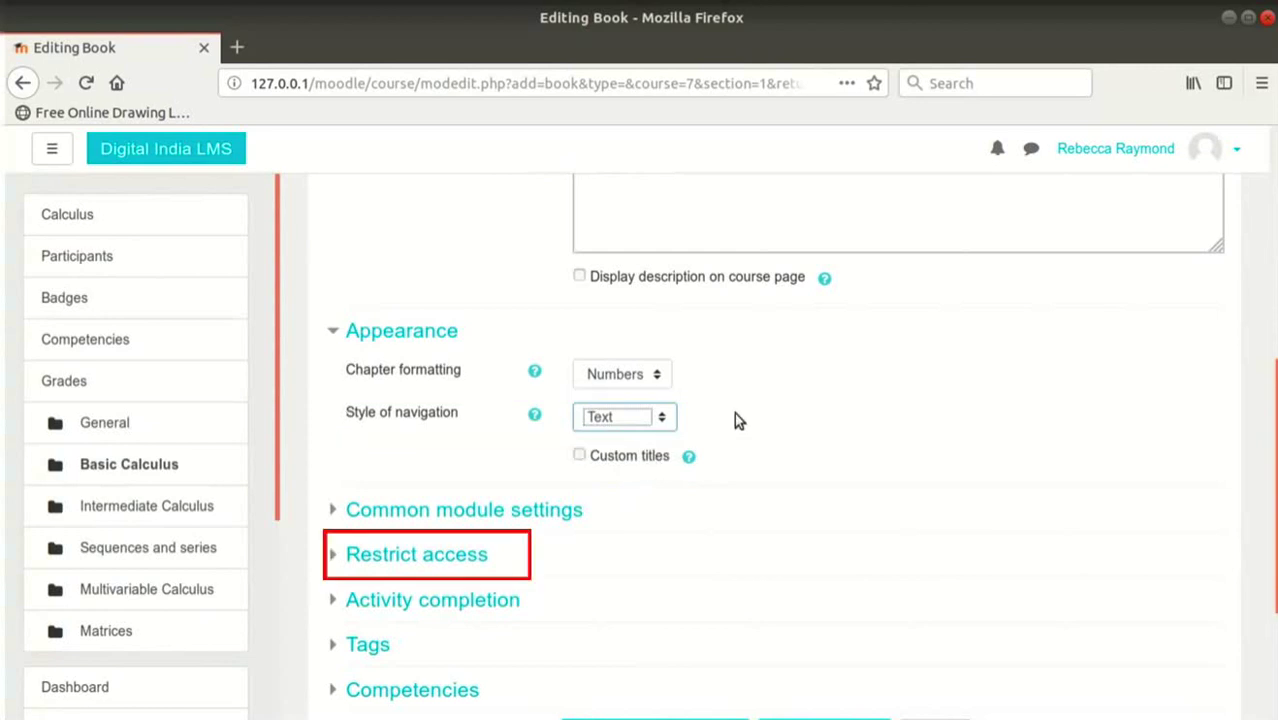
Restrict the book to students who marked Evolutes of basic curves complete, then save and display it.
{"action": "left_click", "coordinate": [462, 554]}
{"action": "scroll", "coordinate": [769, 510], "scroll_direction": "down", "scroll_amount": 4}
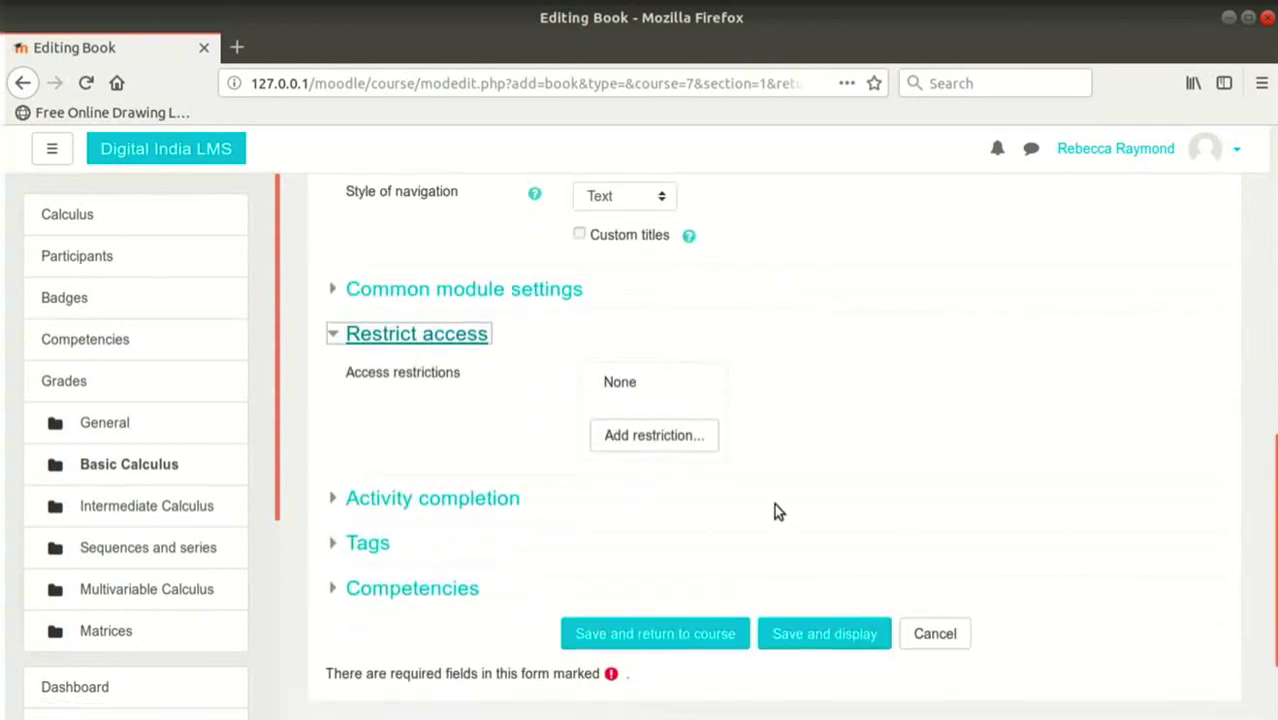
{"action": "left_click", "coordinate": [689, 438]}
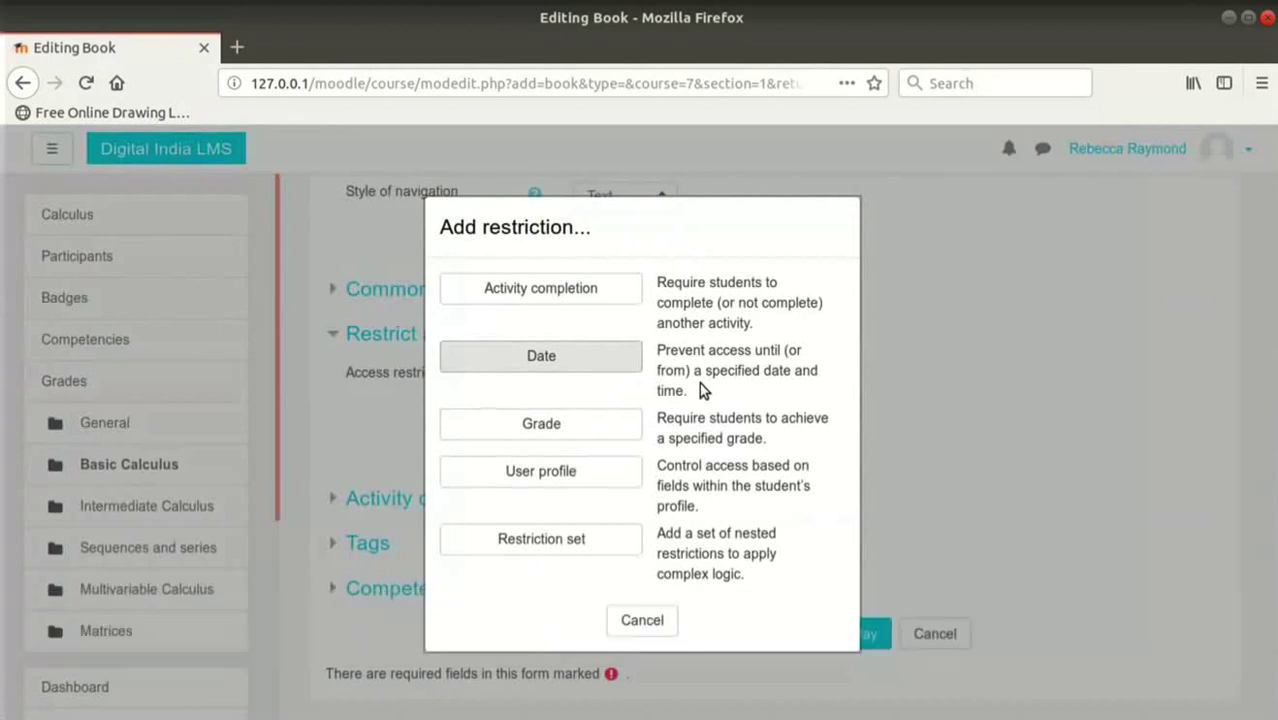
{"action": "left_click", "coordinate": [601, 300]}
{"action": "scroll", "coordinate": [605, 308], "scroll_direction": "down", "scroll_amount": 1}
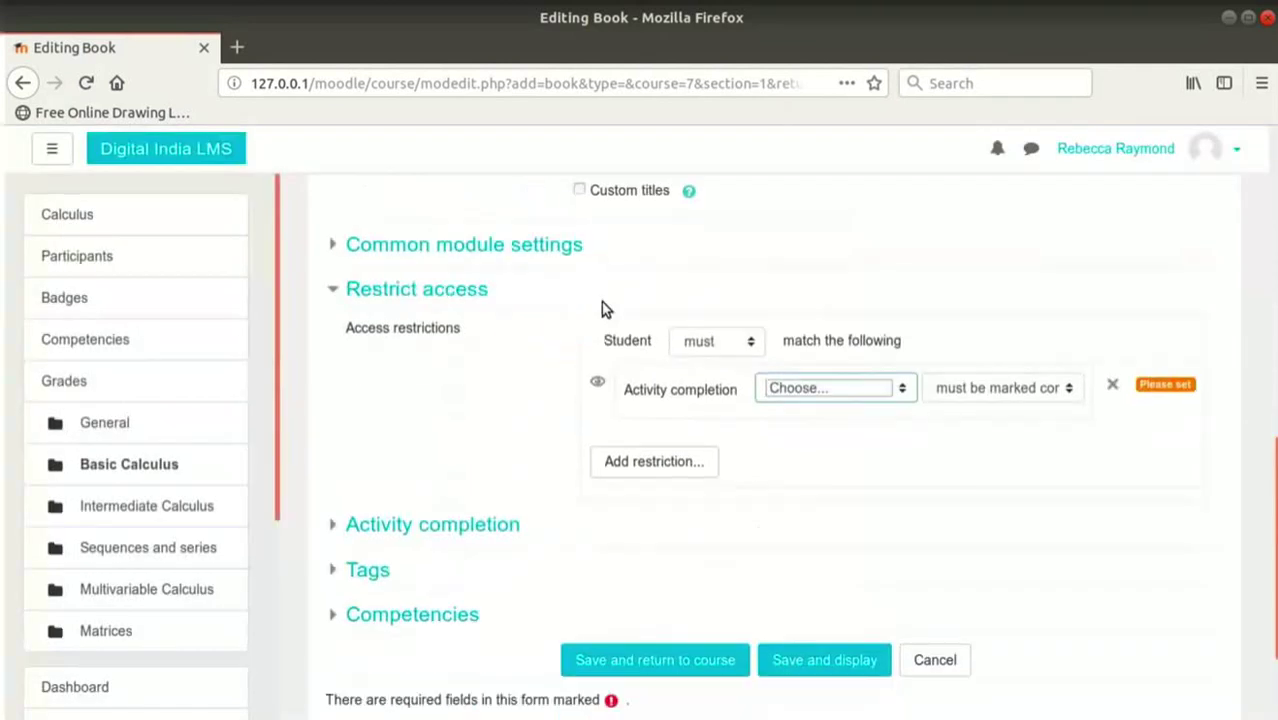
{"action": "left_click", "coordinate": [810, 376]}
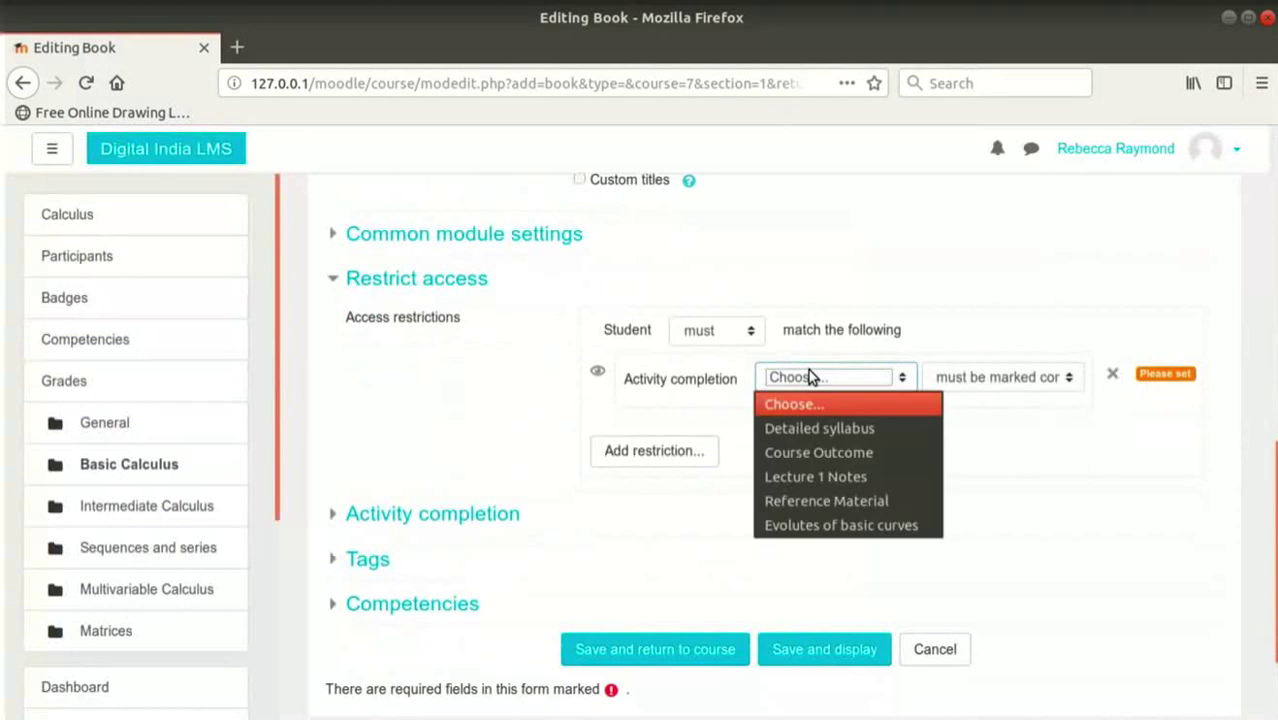
{"action": "left_click", "coordinate": [860, 527]}
{"action": "left_click", "coordinate": [995, 377]}
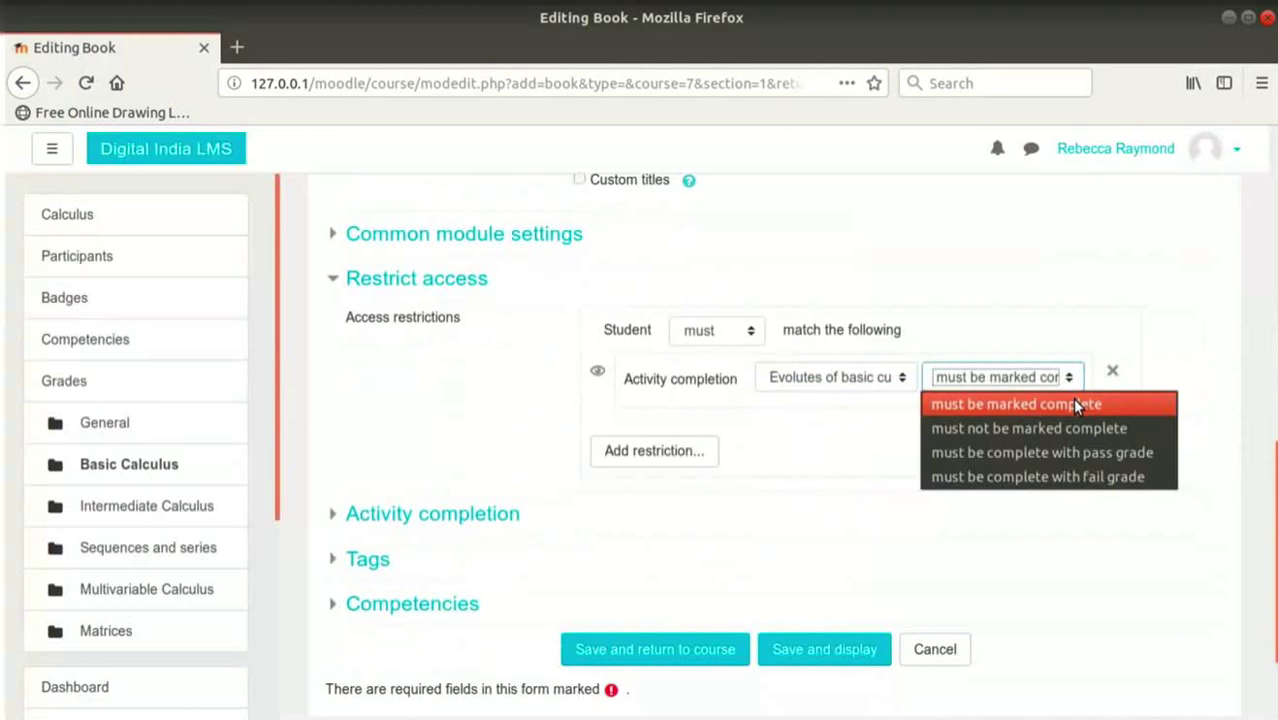
{"action": "left_click", "coordinate": [1077, 405]}
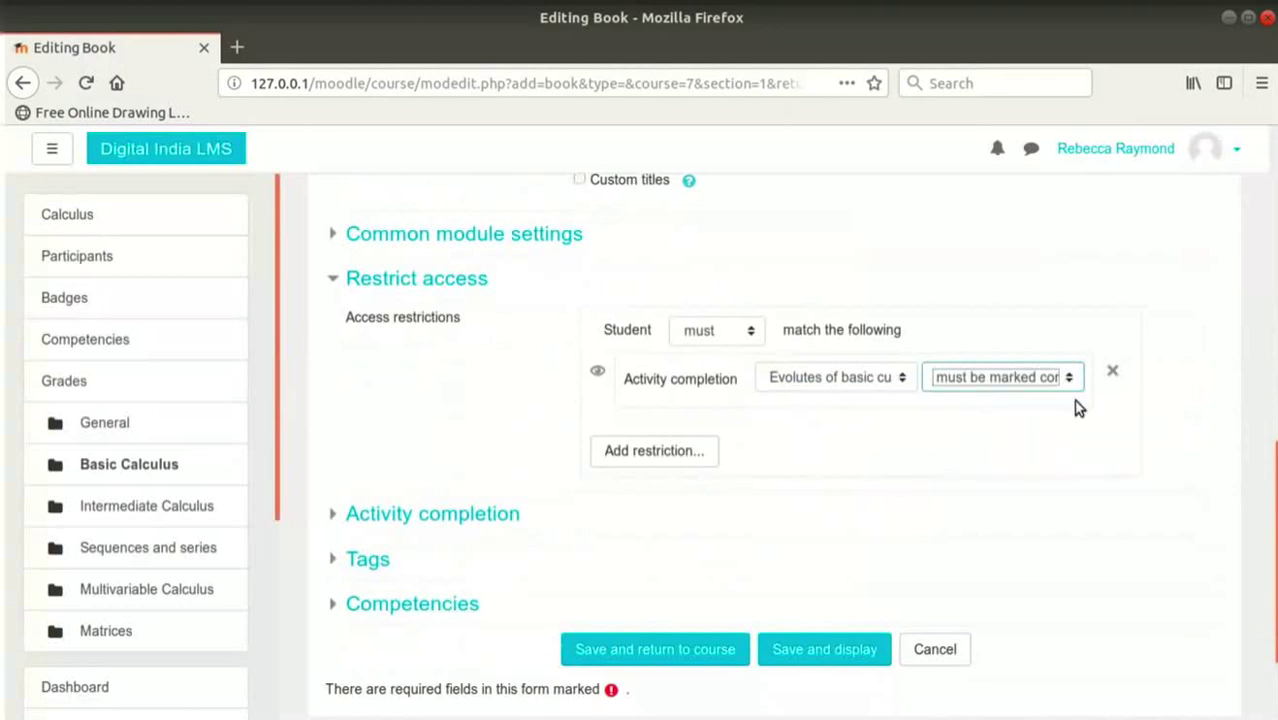
{"action": "scroll", "coordinate": [1072, 458], "scroll_direction": "down", "scroll_amount": 3}
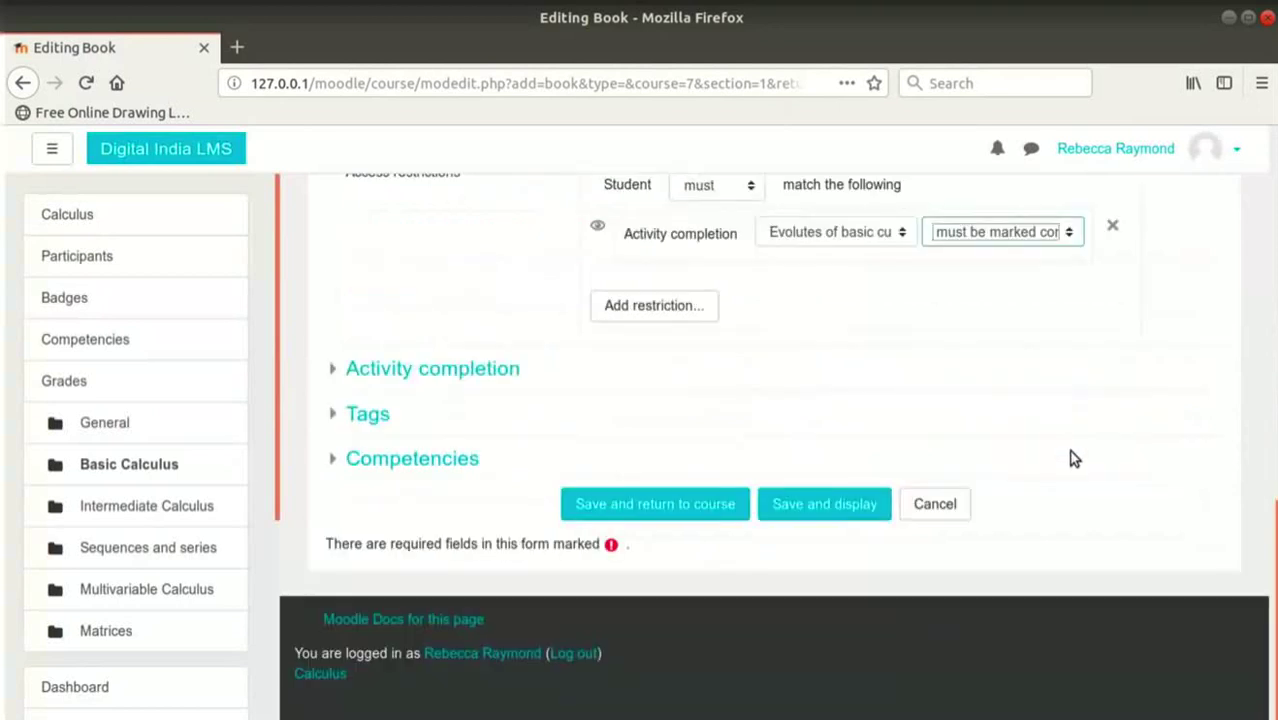
{"action": "left_click", "coordinate": [785, 510]}
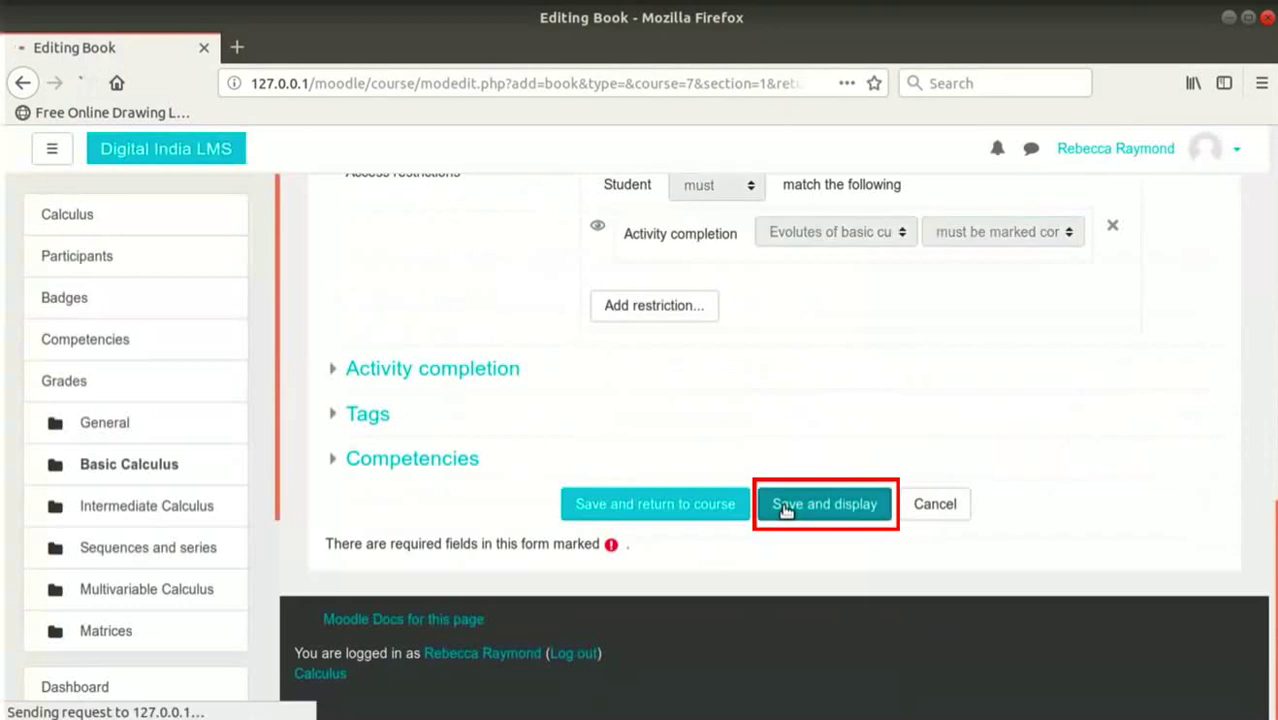
Title the first chapter 'Introduction' with content 'Introduction to evolutes and involutes'.
{"action": "scroll", "coordinate": [893, 446], "scroll_direction": "down", "scroll_amount": 2}
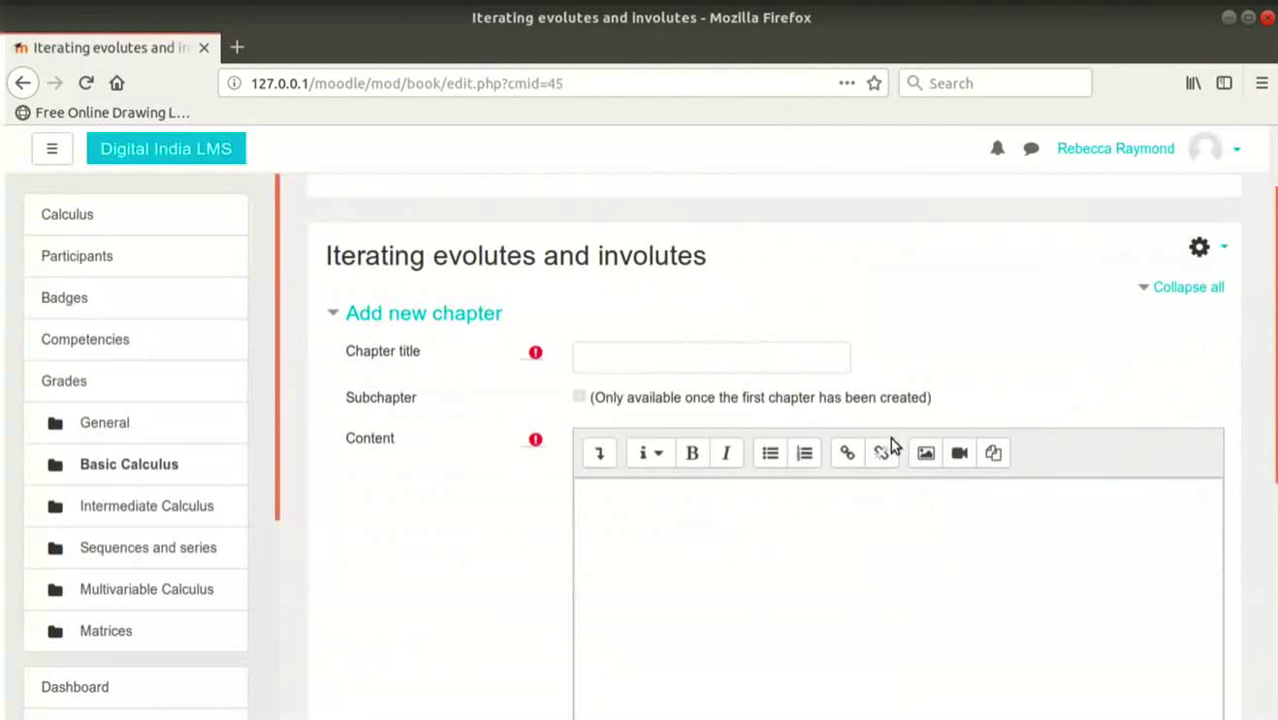
{"action": "left_click", "coordinate": [799, 362]}
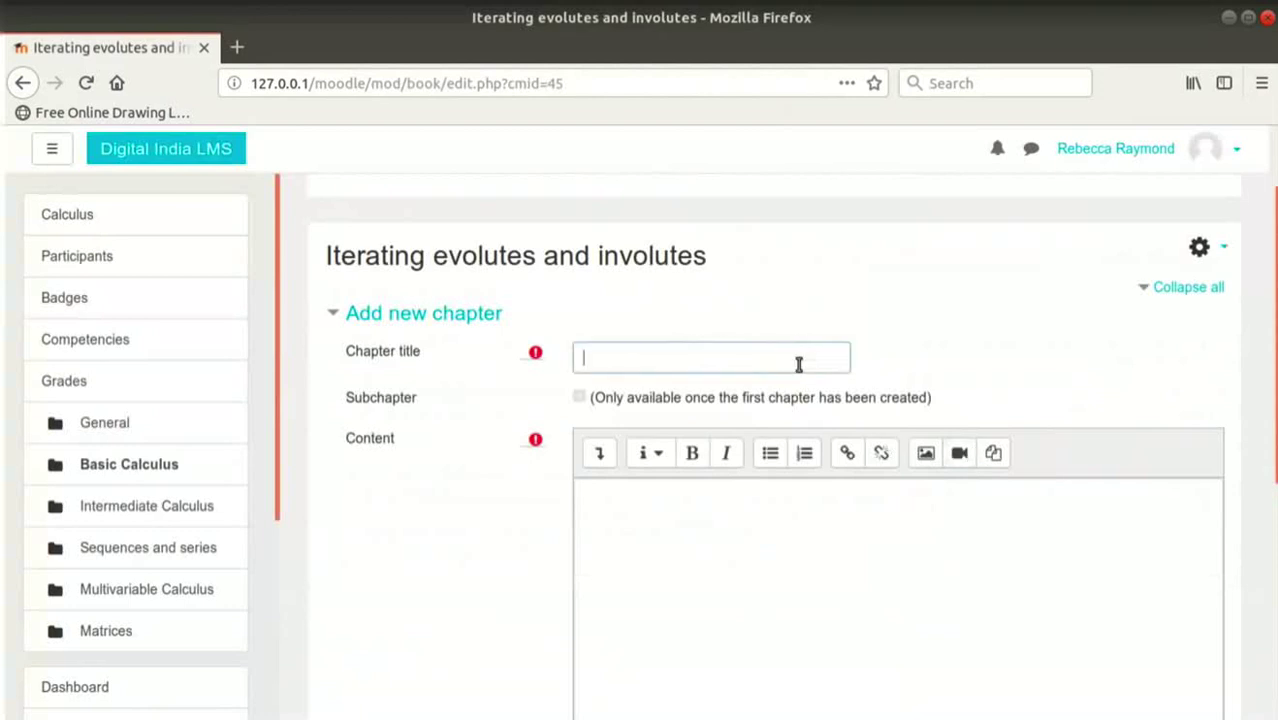
{"action": "type", "text": "Introduction"}
{"action": "left_click", "coordinate": [821, 540]}
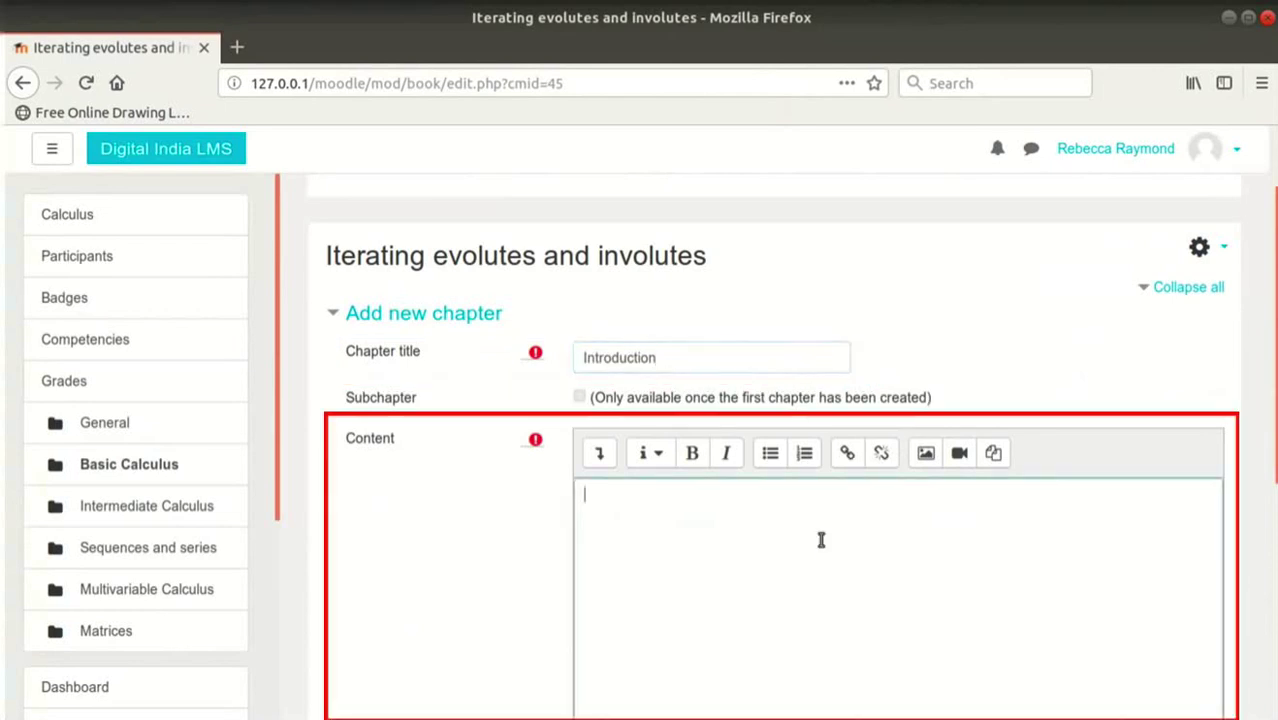
{"action": "type", "text": "Introduction to evolutes and involutes"}
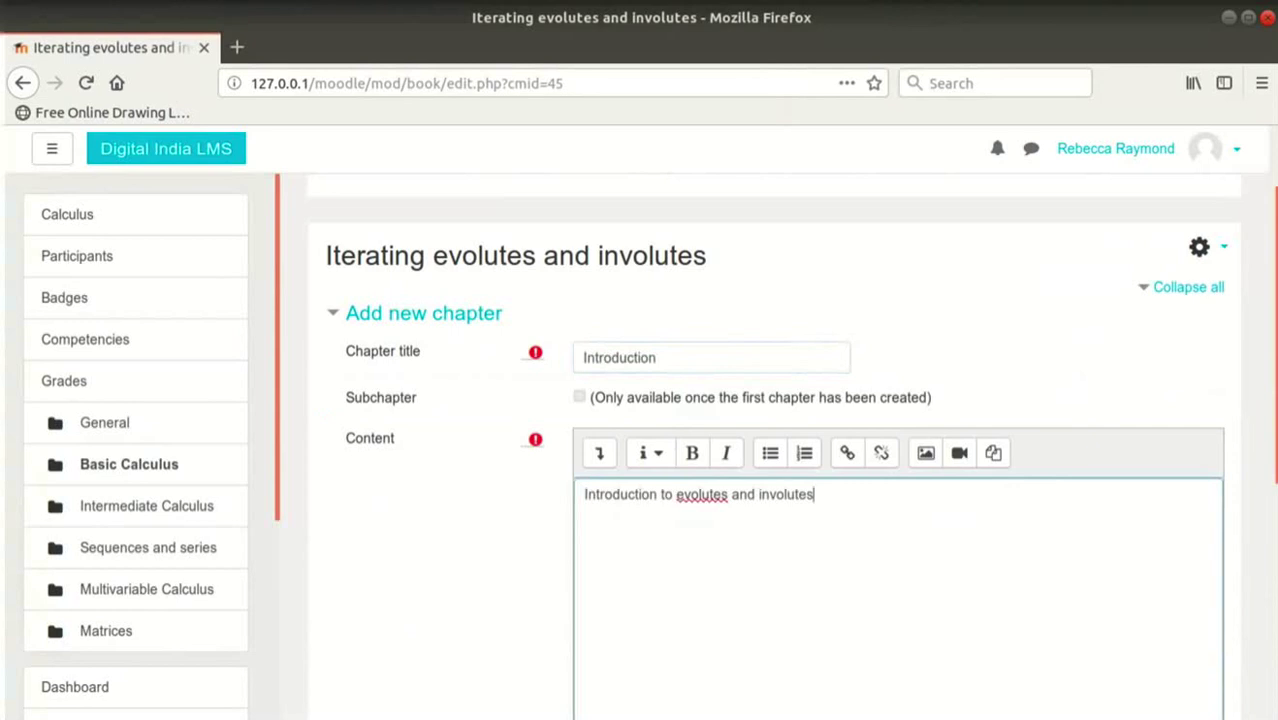
{"action": "scroll", "coordinate": [633, 465], "scroll_direction": "down", "scroll_amount": 6}
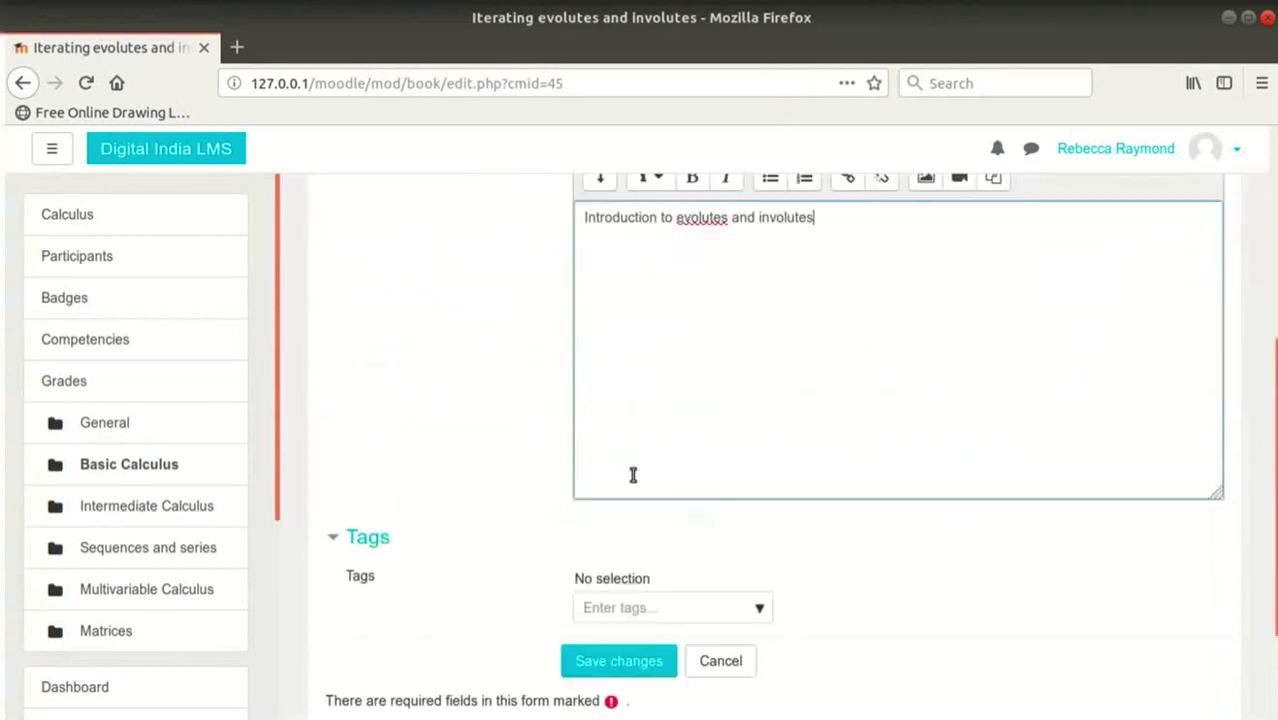
Save the Introduction chapter and start a new chapter after it.
{"action": "left_click", "coordinate": [633, 603]}
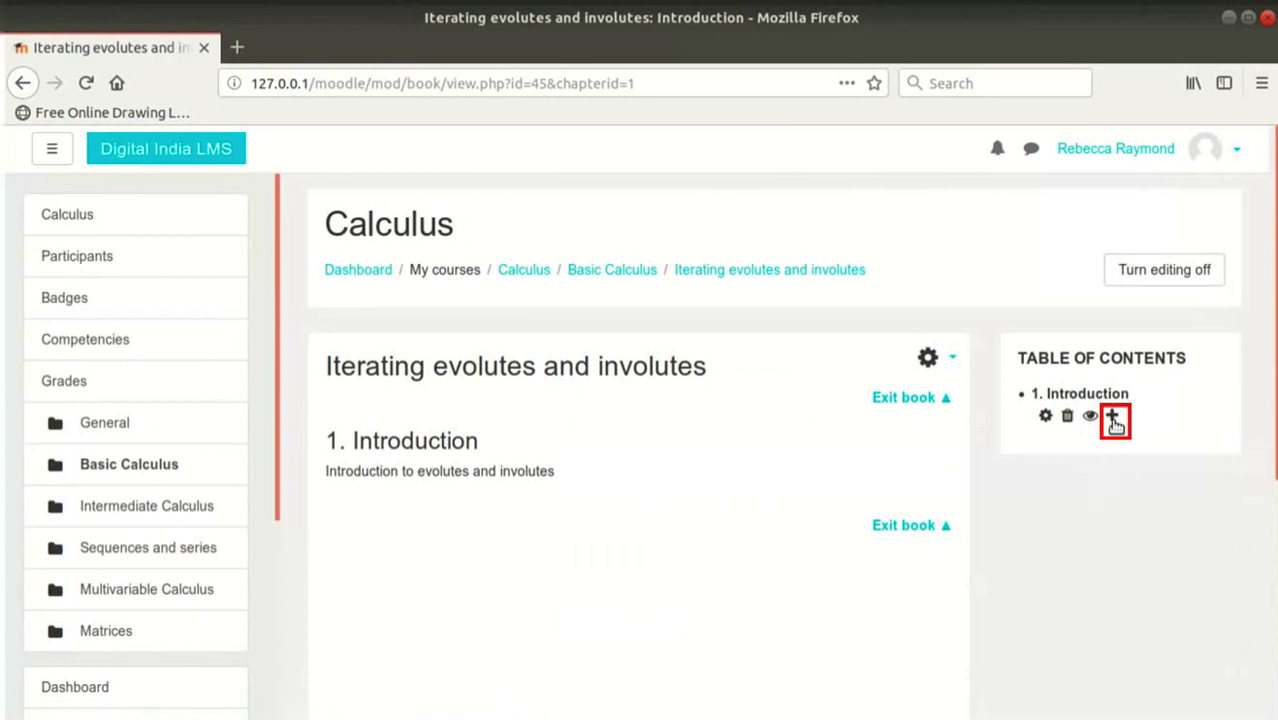
{"action": "left_click", "coordinate": [1113, 419]}
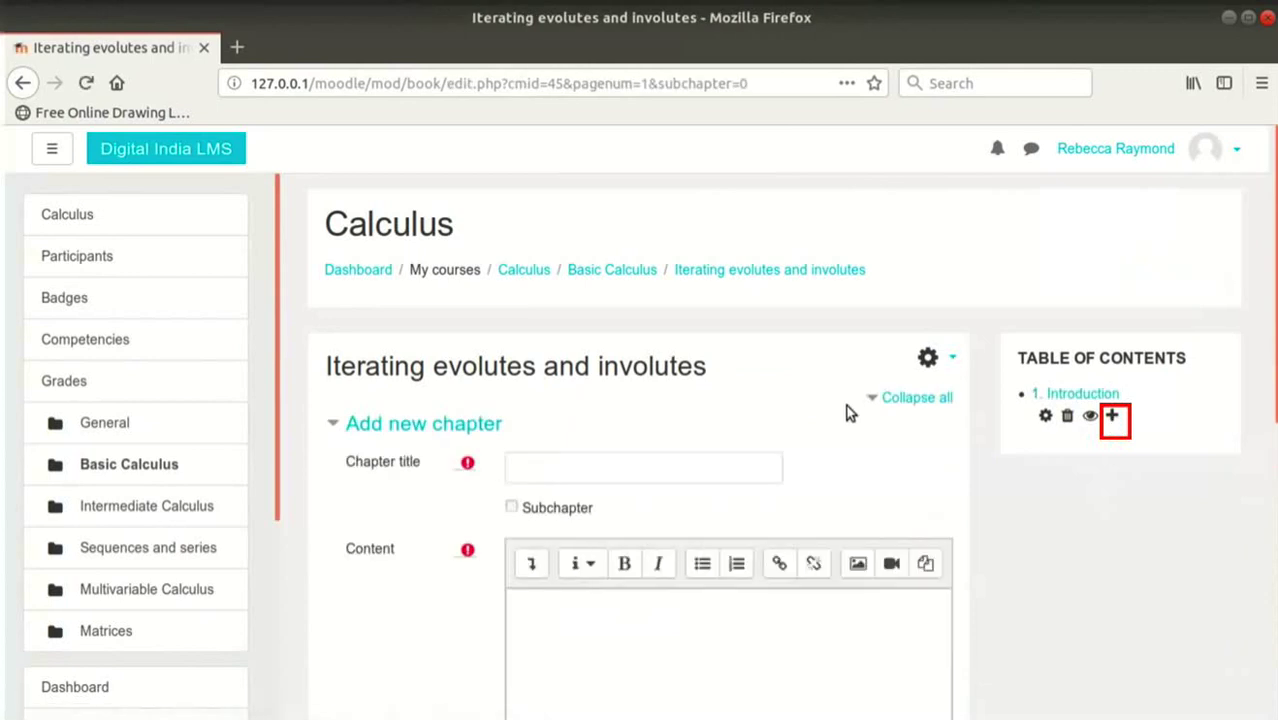
Create subchapter 'Classical evolutes and involutes' with the pasted evolutes text and figures, and save it.
{"action": "scroll", "coordinate": [846, 413], "scroll_direction": "down", "scroll_amount": 2}
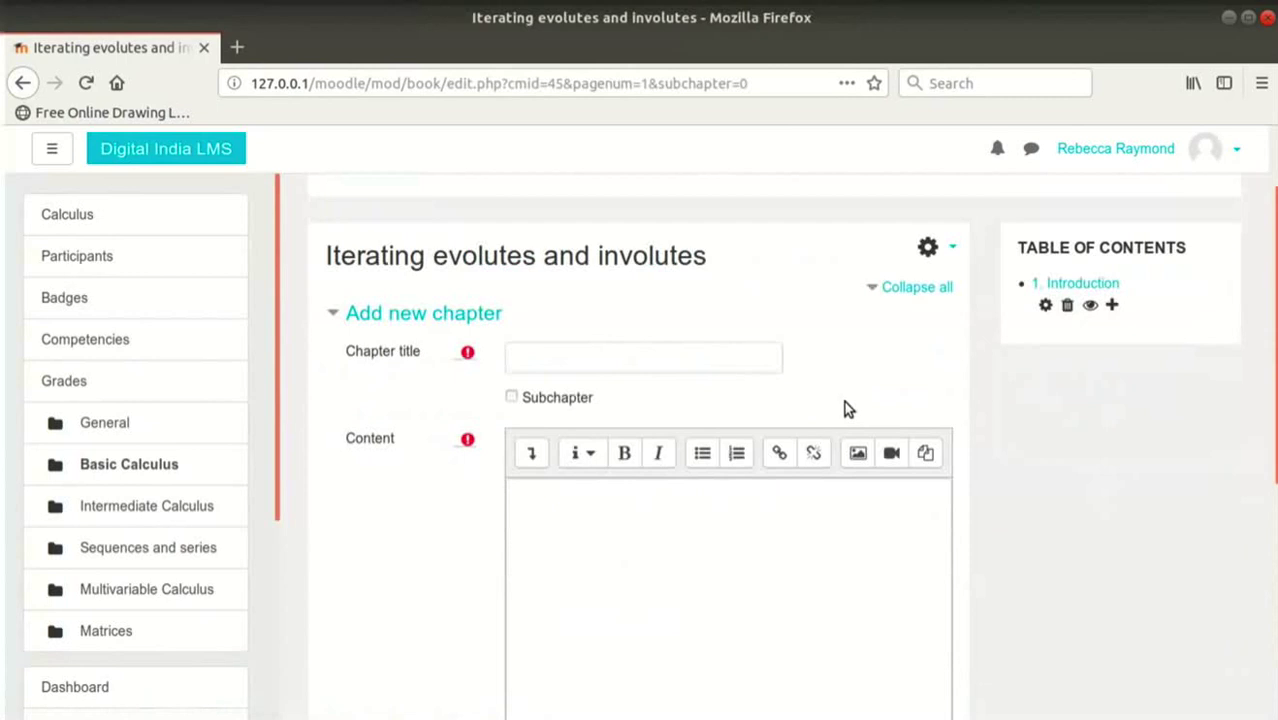
{"action": "left_click", "coordinate": [574, 400]}
{"action": "left_click", "coordinate": [622, 352]}
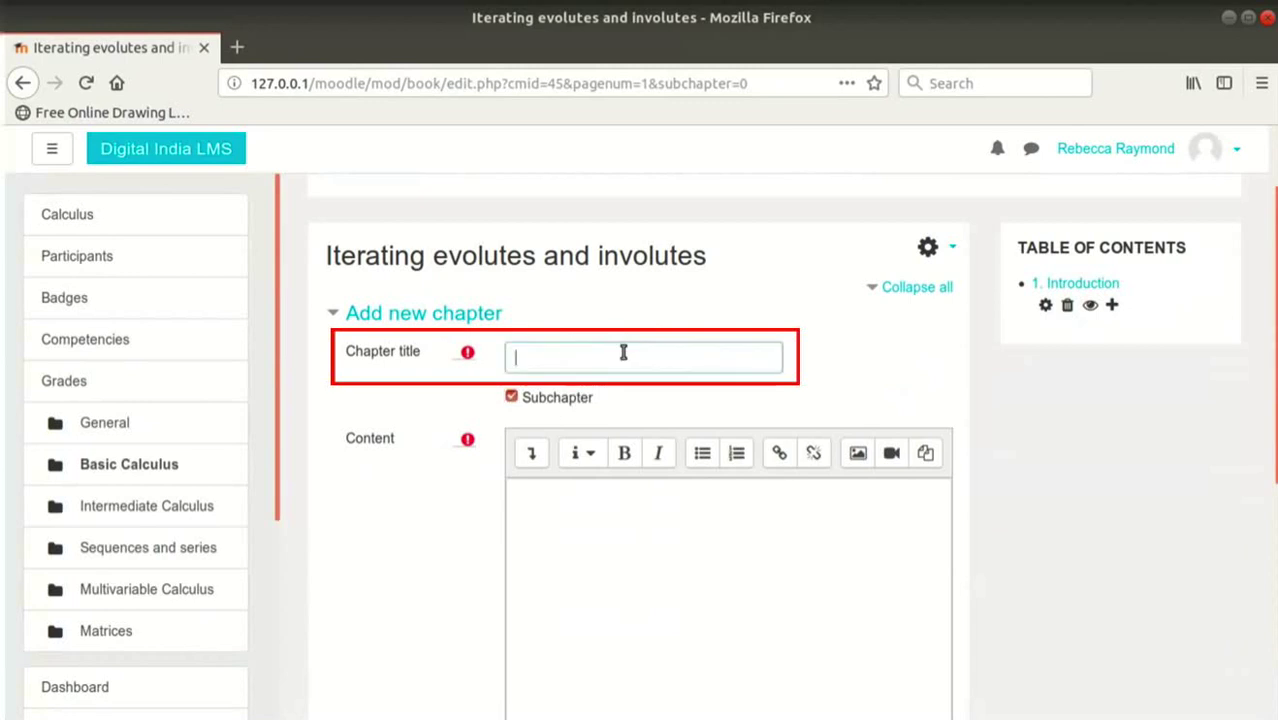
{"action": "type", "text": "Classical evolutes and involutes"}
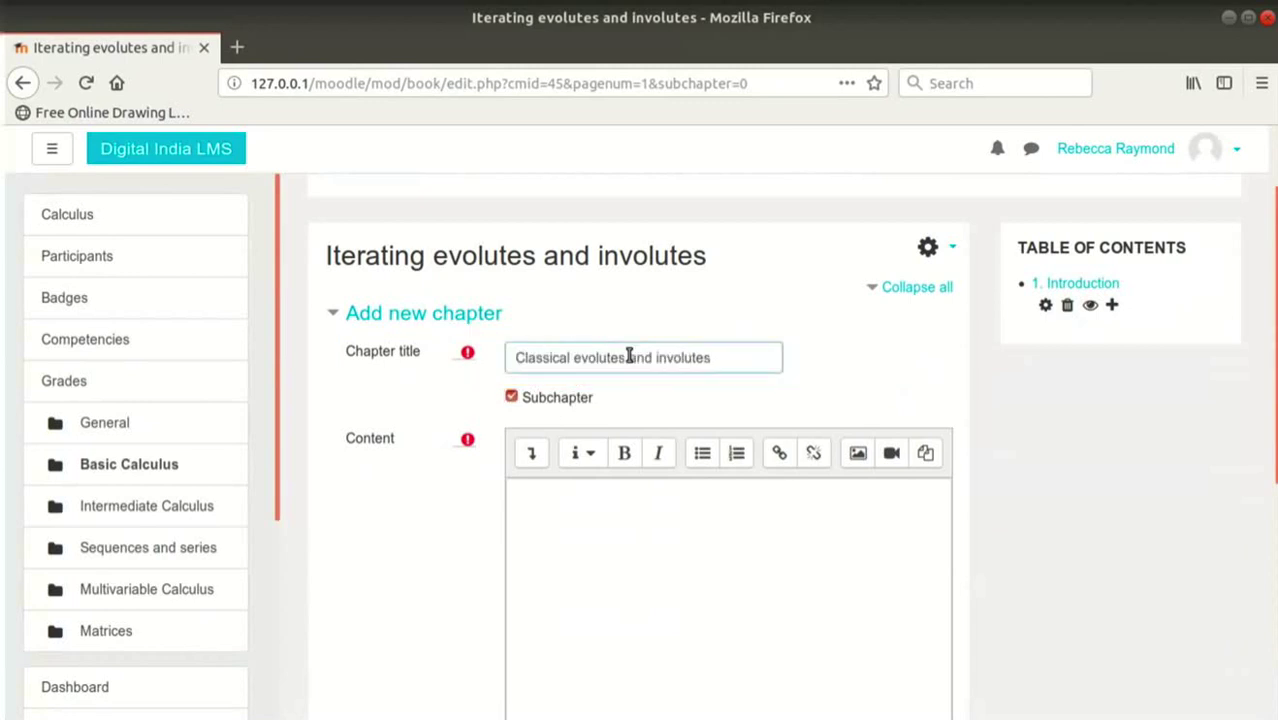
{"action": "left_click", "coordinate": [722, 546]}
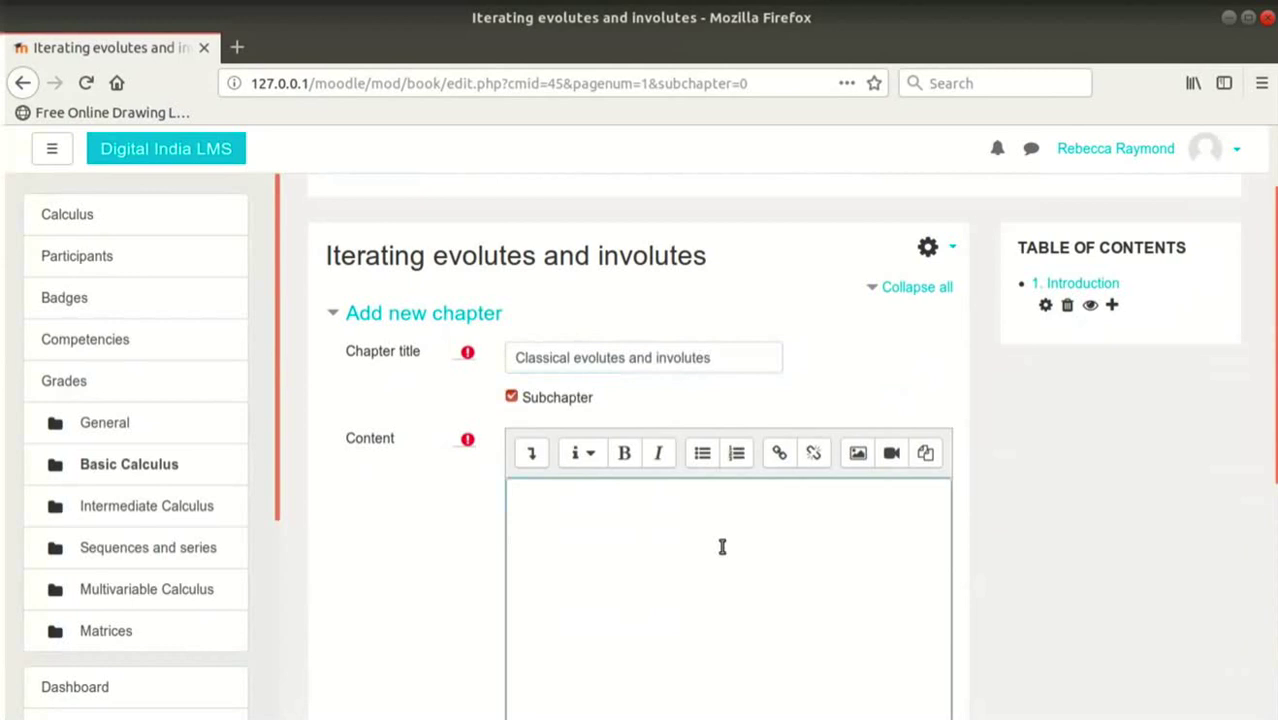
{"action": "key", "text": "ctrl+v"}
{"action": "scroll", "coordinate": [828, 413], "scroll_direction": "down", "scroll_amount": 6}
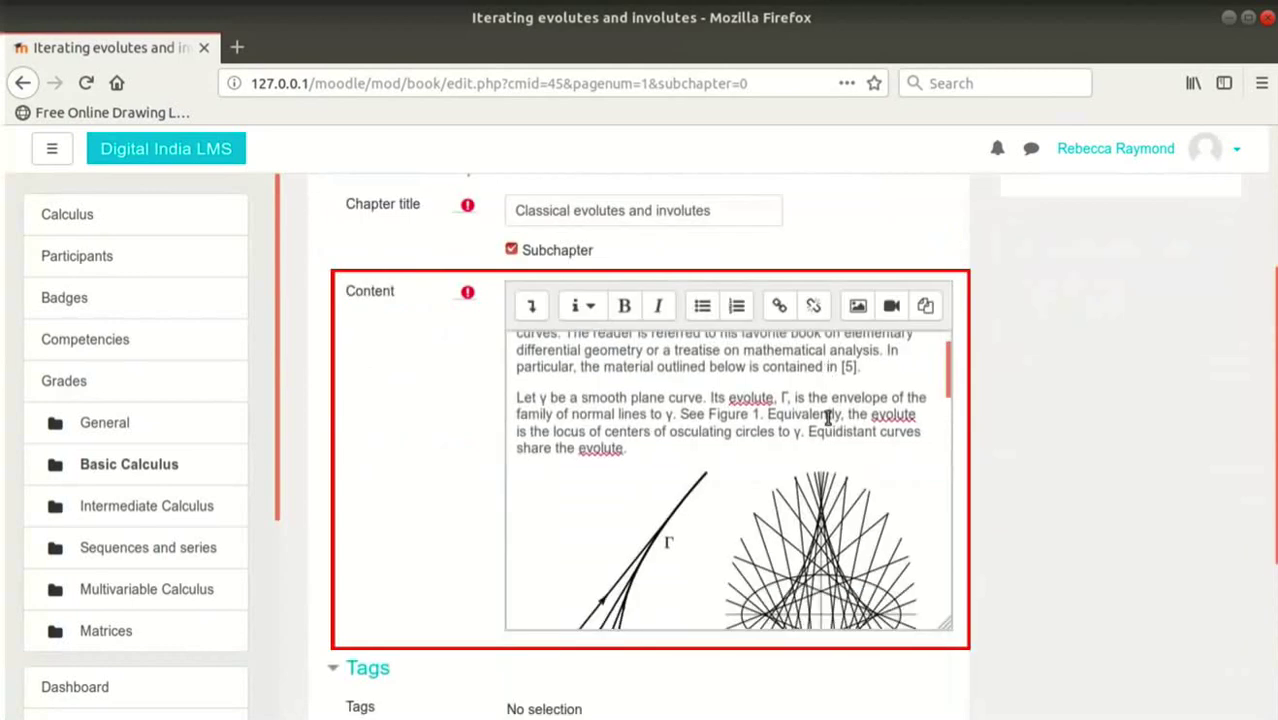
{"action": "scroll", "coordinate": [828, 434], "scroll_direction": "down", "scroll_amount": 1}
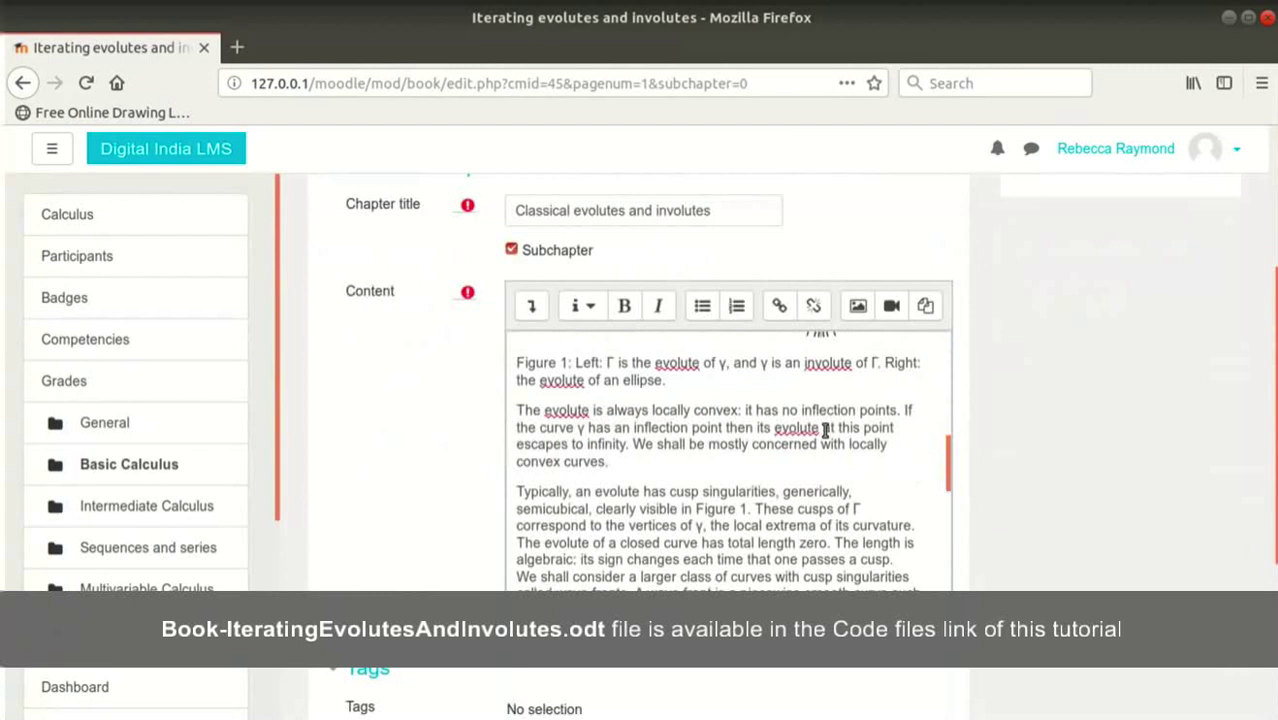
{"action": "scroll", "coordinate": [826, 428], "scroll_direction": "down", "scroll_amount": 2}
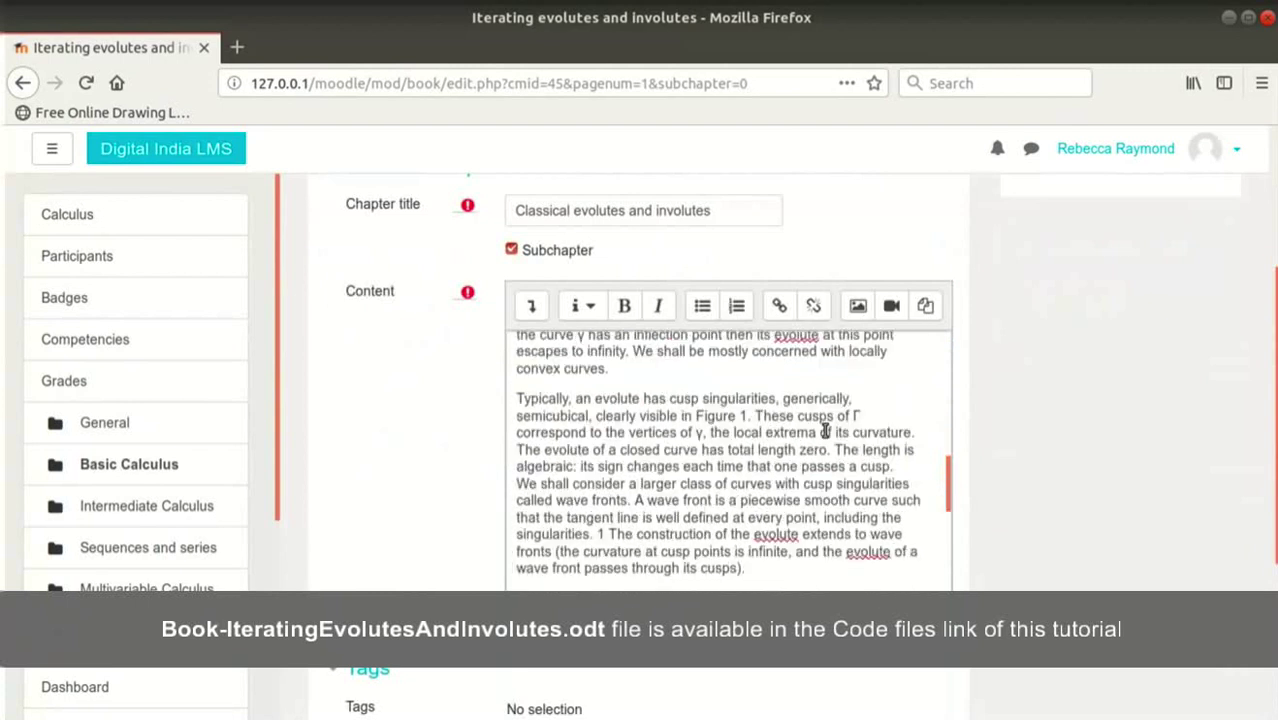
{"action": "scroll", "coordinate": [1064, 514], "scroll_direction": "down", "scroll_amount": 3}
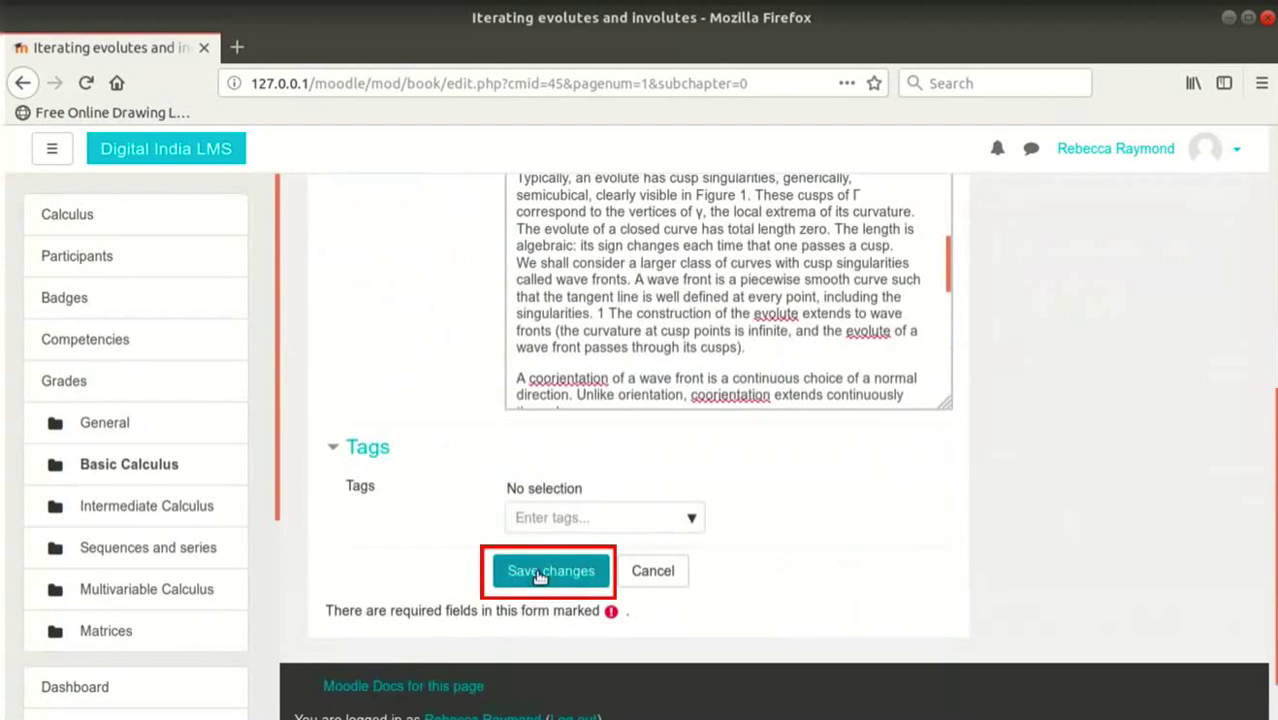
{"action": "left_click", "coordinate": [540, 574]}
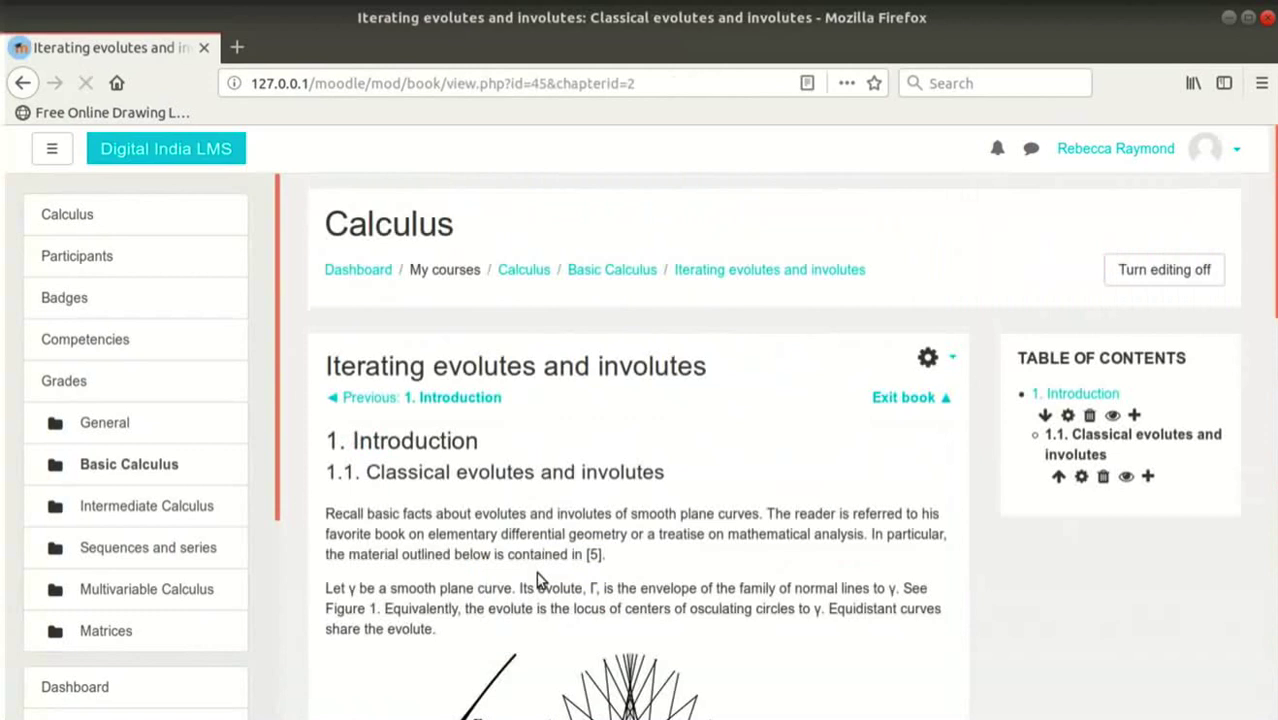
{"action": "scroll", "coordinate": [796, 521], "scroll_direction": "down", "scroll_amount": 3}
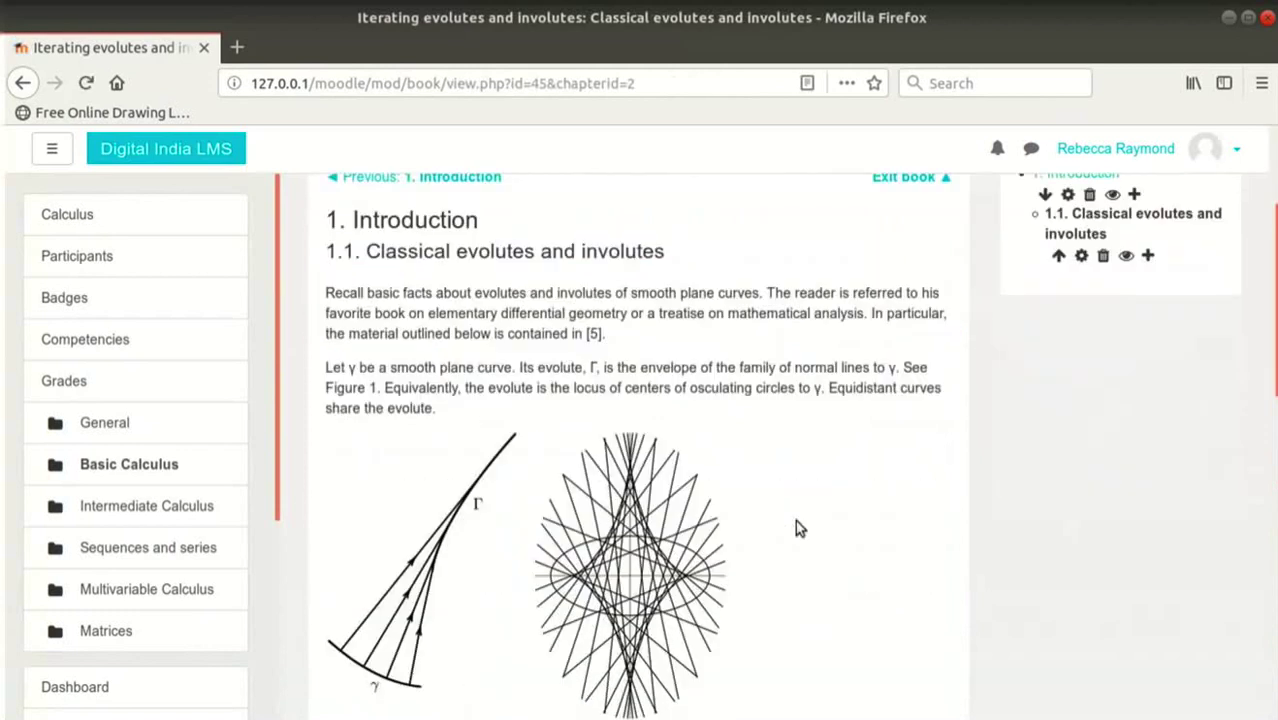
{"action": "scroll", "coordinate": [795, 528], "scroll_direction": "up", "scroll_amount": 2}
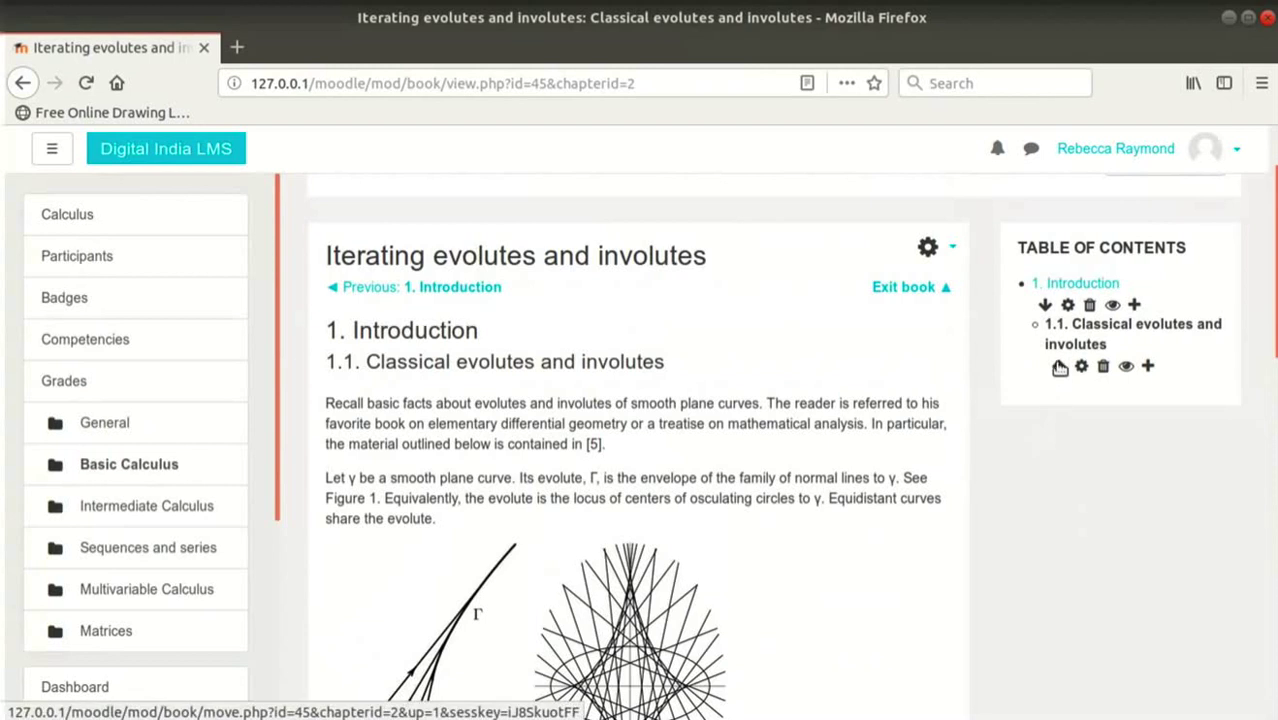
Restore Introduction as chapter one and re-save Classical evolutes and involutes as its subchapter.
{"action": "left_click", "coordinate": [1058, 367]}
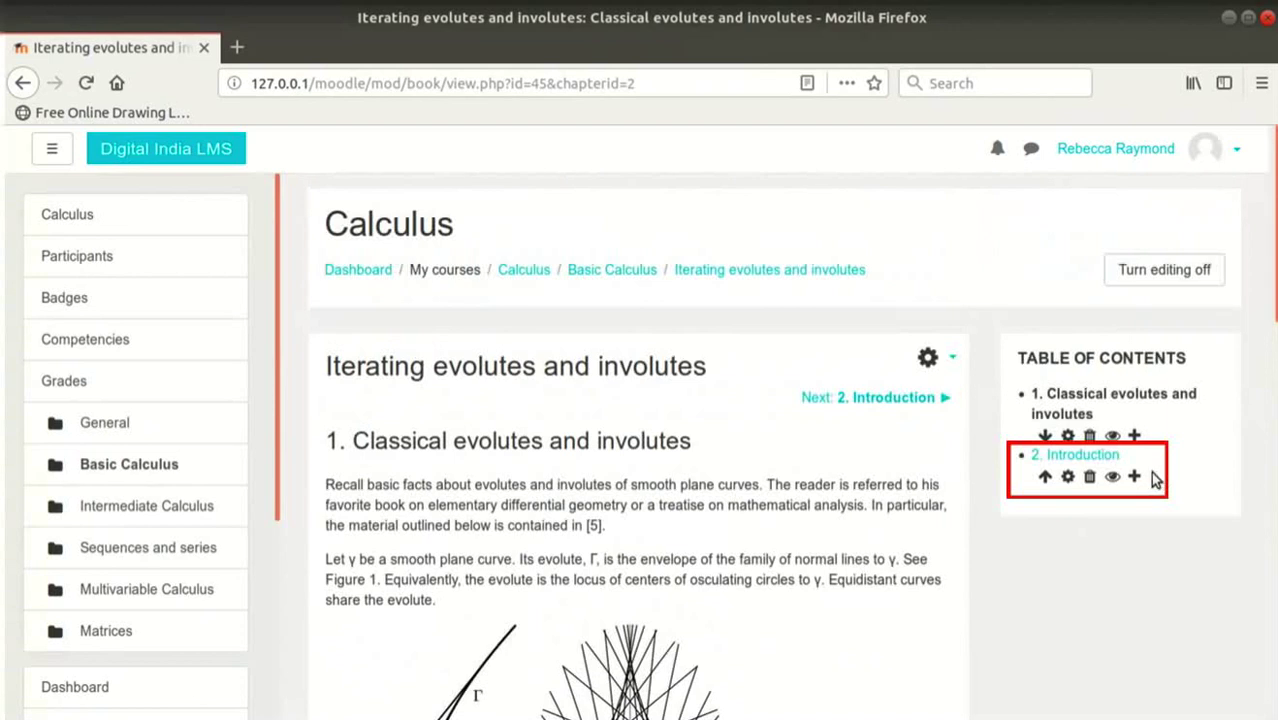
{"action": "left_click", "coordinate": [1045, 477]}
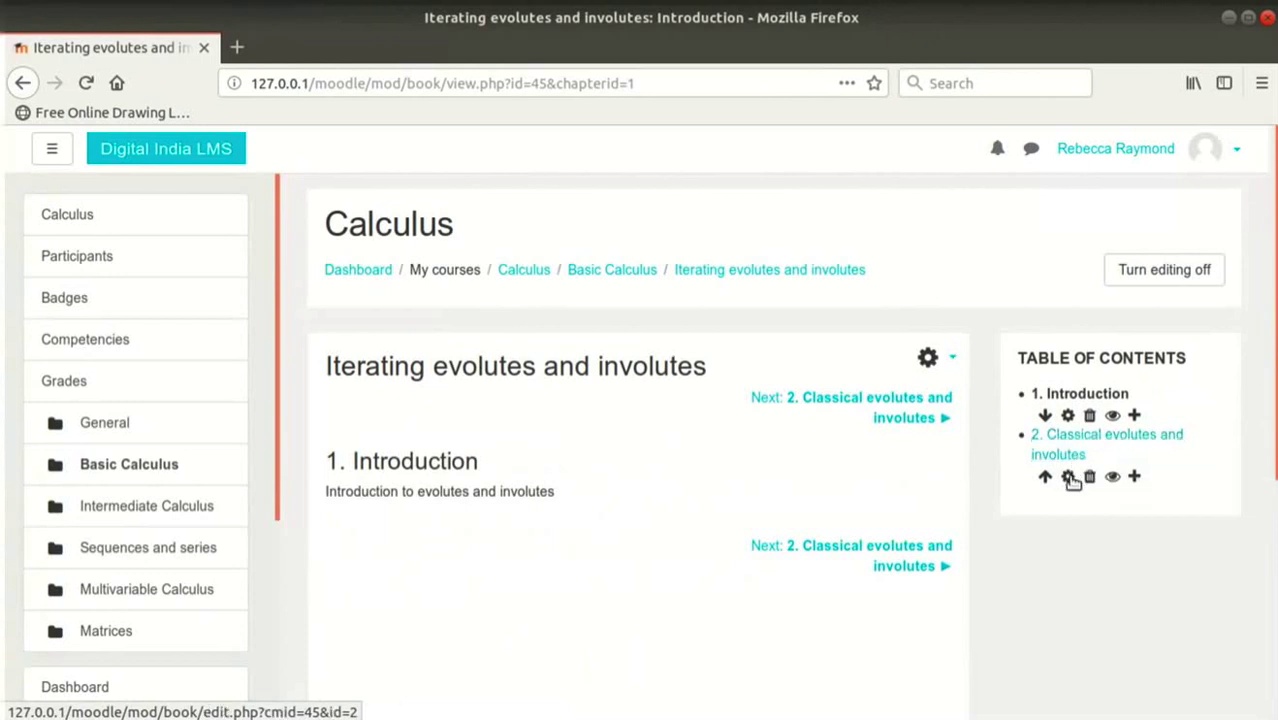
{"action": "left_click", "coordinate": [1068, 477]}
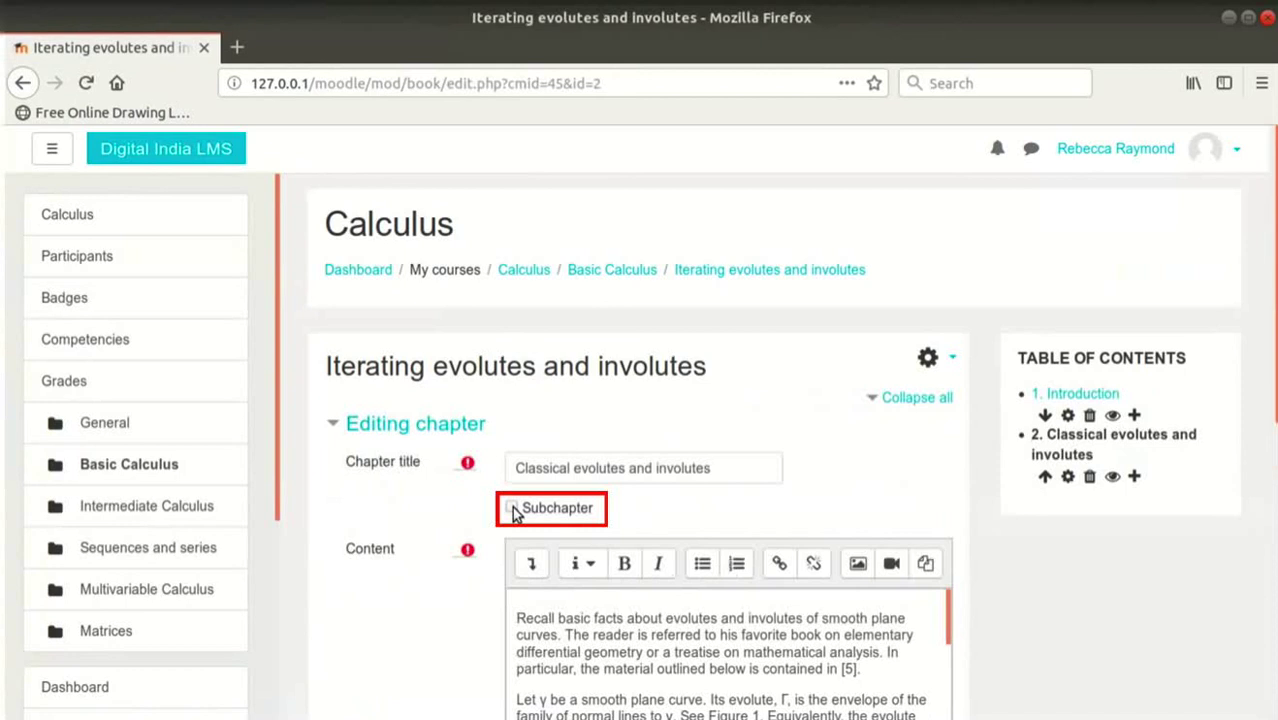
{"action": "left_click", "coordinate": [513, 511]}
{"action": "scroll", "coordinate": [1013, 534], "scroll_direction": "down", "scroll_amount": 10}
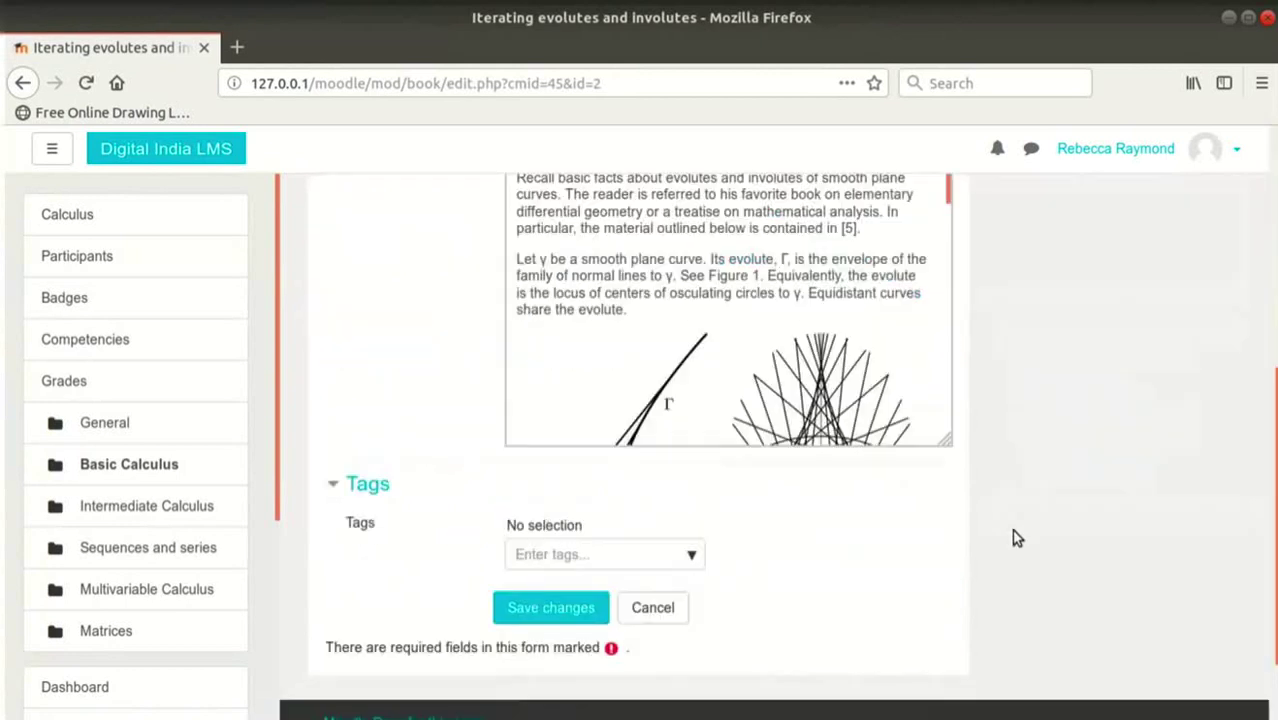
{"action": "left_click", "coordinate": [580, 505]}
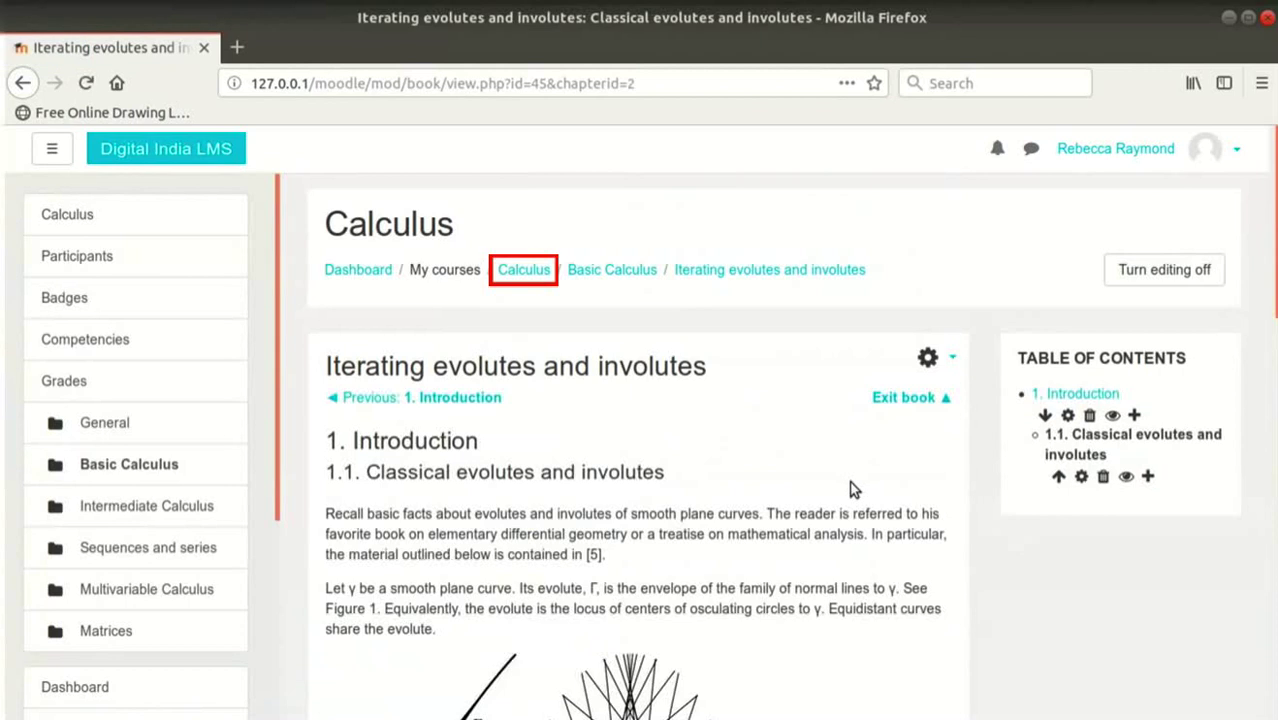
In the Calculus course, drag Evolutes of basic curves above Lecture 1 Notes.
{"action": "left_click", "coordinate": [533, 270]}
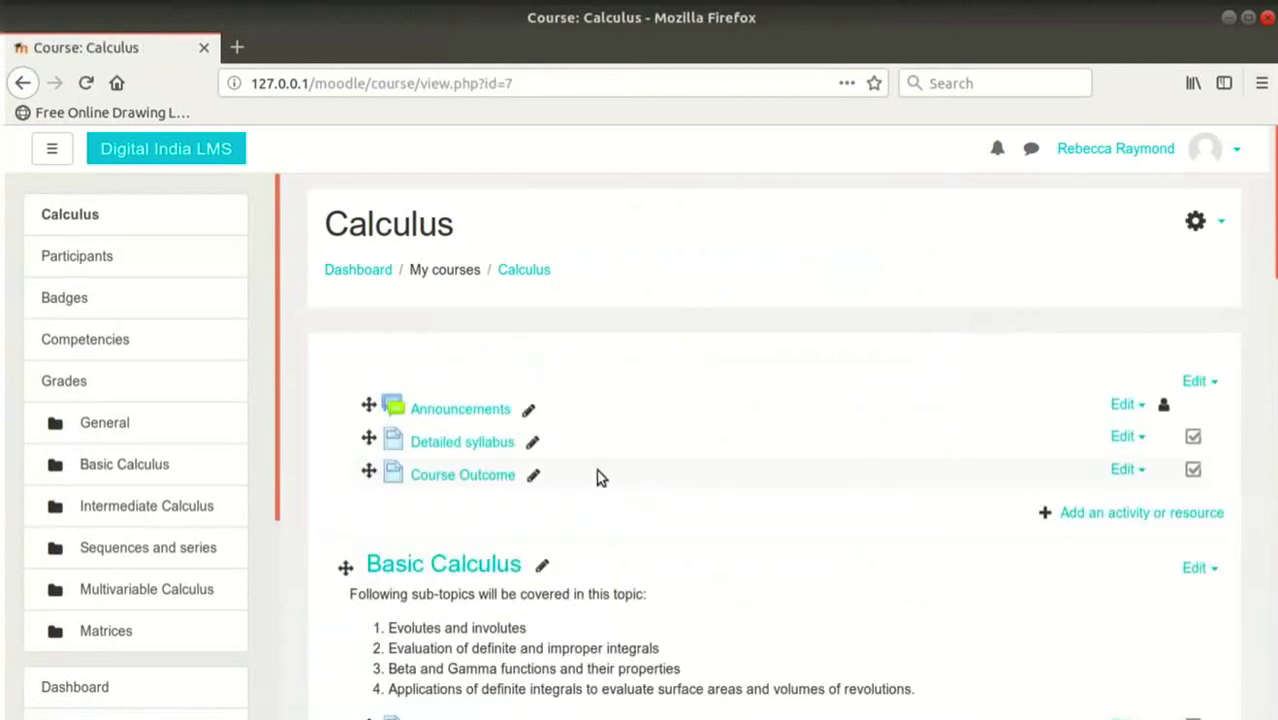
{"action": "scroll", "coordinate": [603, 471], "scroll_direction": "down", "scroll_amount": 5}
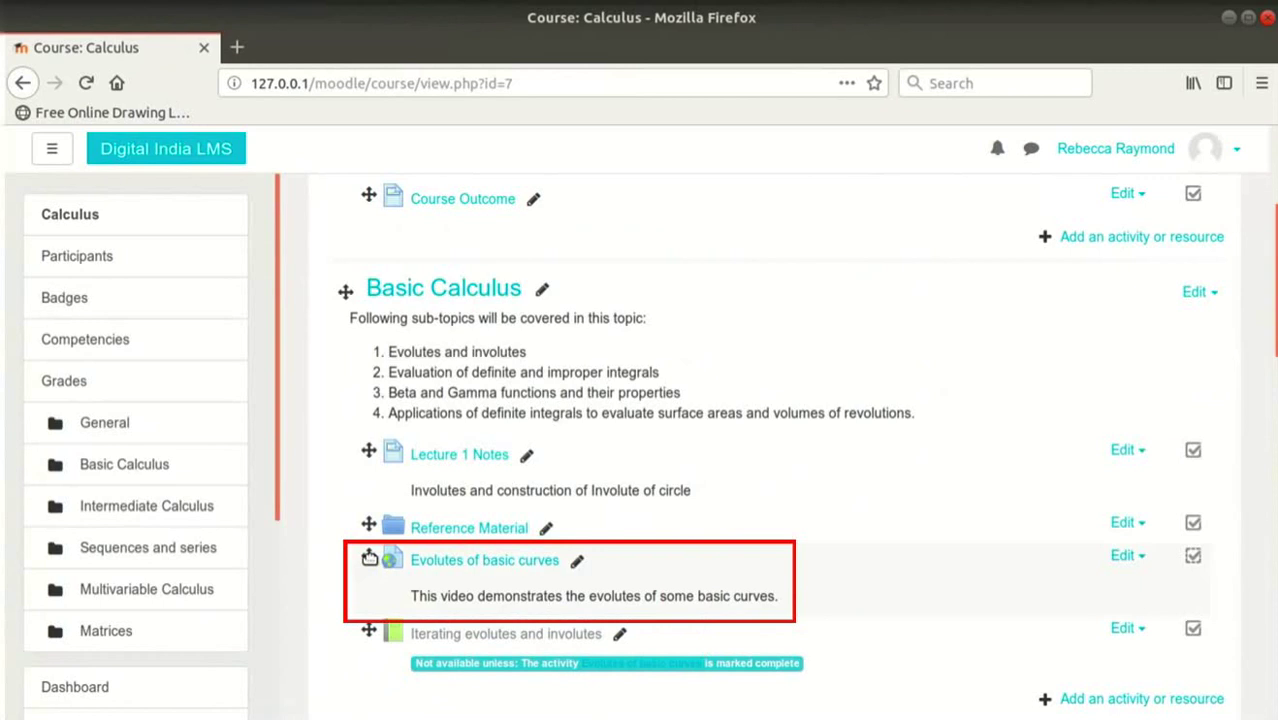
{"action": "mouse_move", "coordinate": [369, 557]}
{"action": "left_mouse_down"}
{"action": "mouse_move", "coordinate": [371, 428]}
{"action": "mouse_move", "coordinate": [385, 425]}
{"action": "left_mouse_up"}
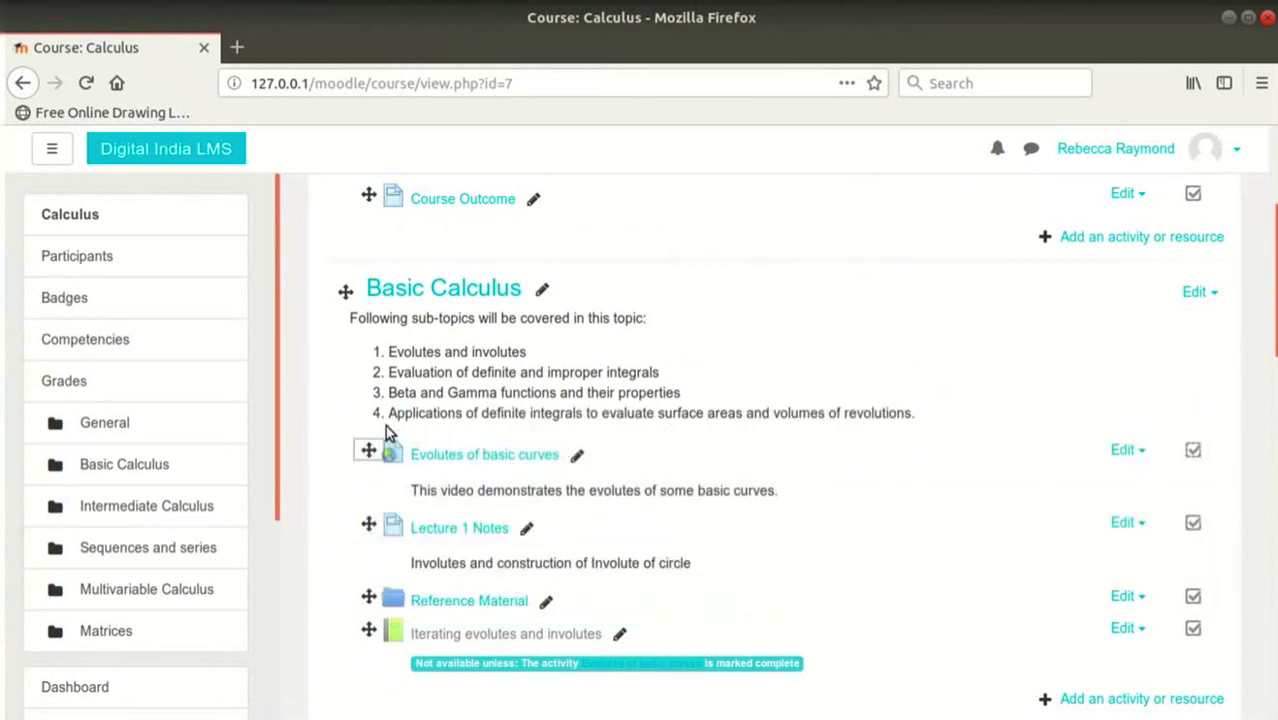
Indent Lecture 1 Notes right, then move it back left to remove the indent.
{"action": "left_click", "coordinate": [1116, 527]}
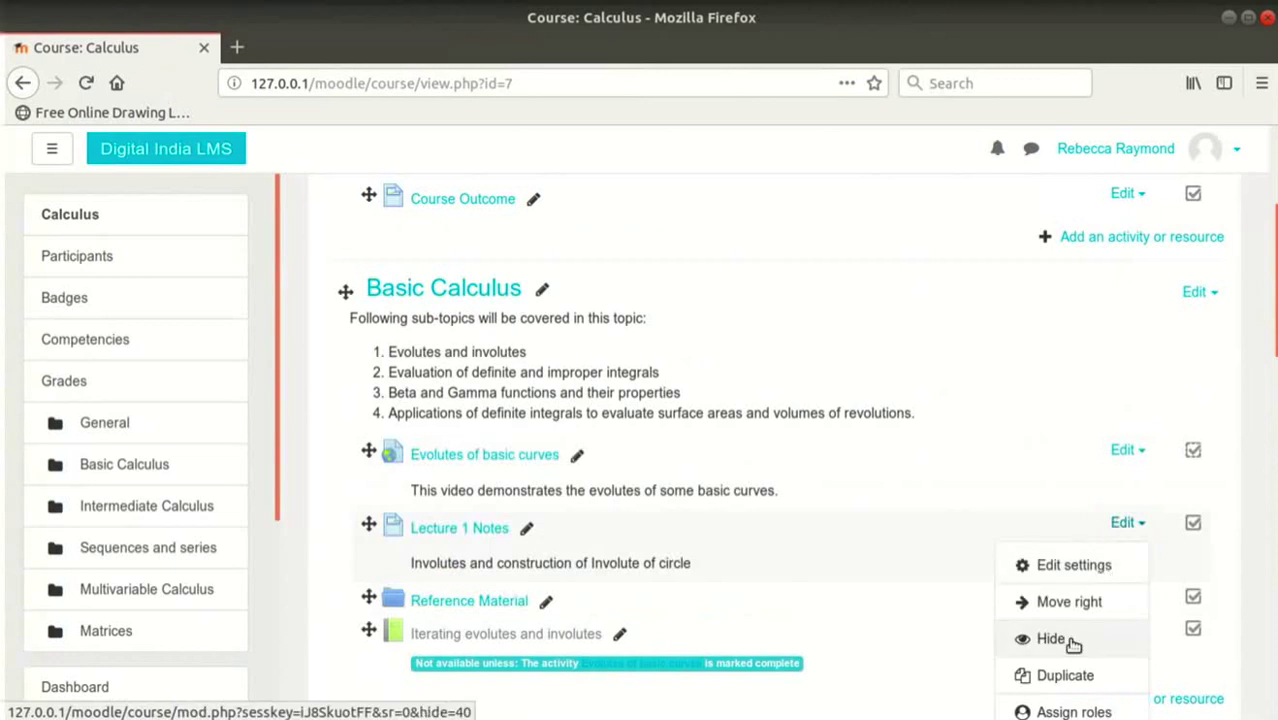
{"action": "scroll", "coordinate": [1072, 642], "scroll_direction": "down", "scroll_amount": 1}
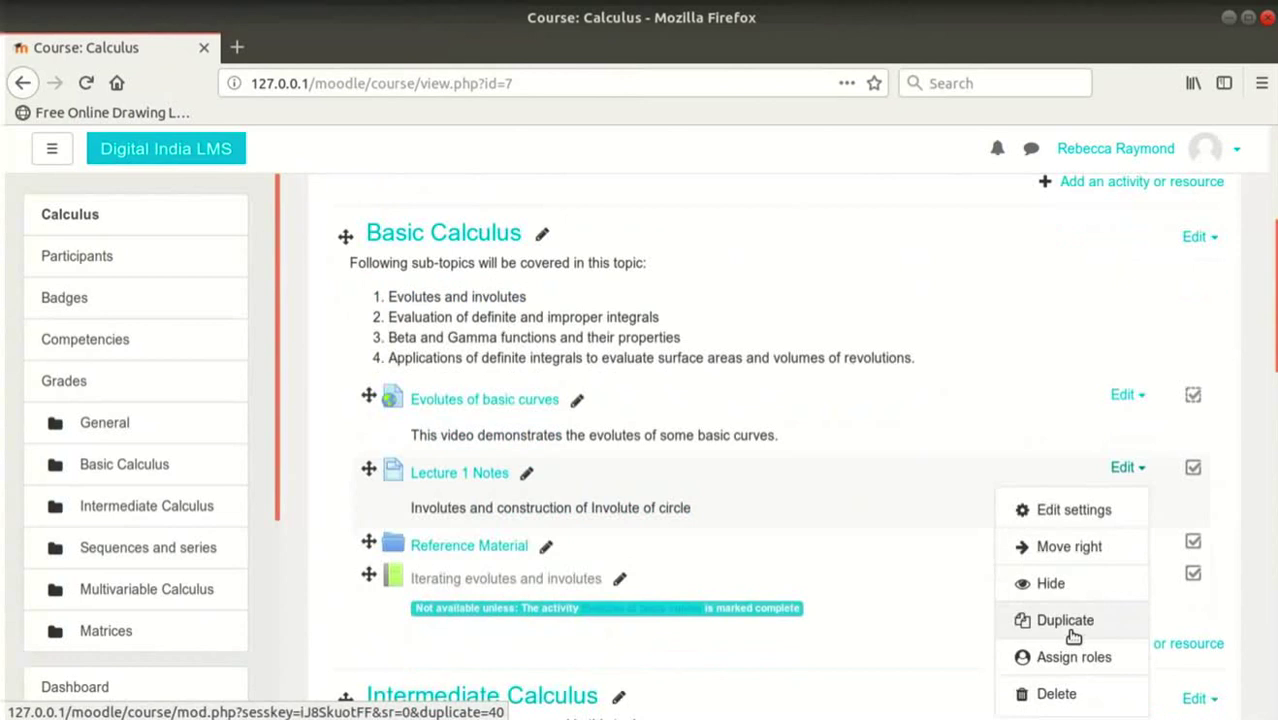
{"action": "scroll", "coordinate": [1072, 636], "scroll_direction": "down", "scroll_amount": 1}
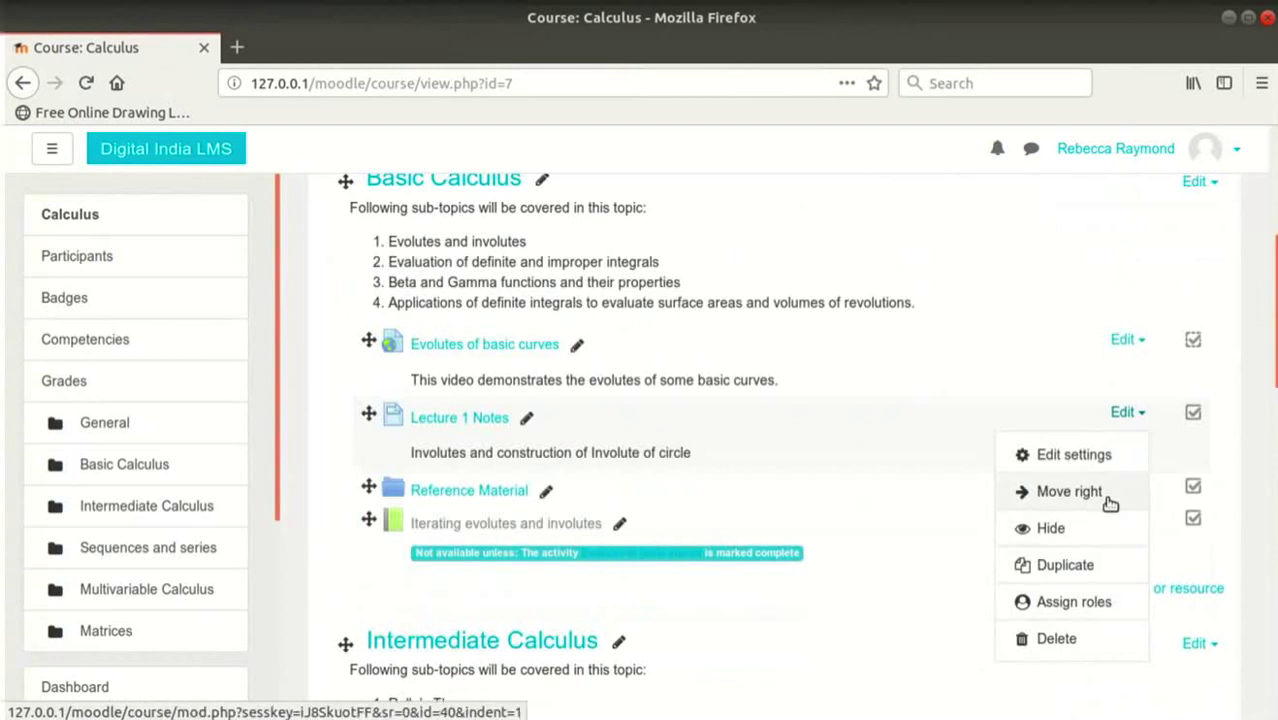
{"action": "left_click", "coordinate": [1068, 491]}
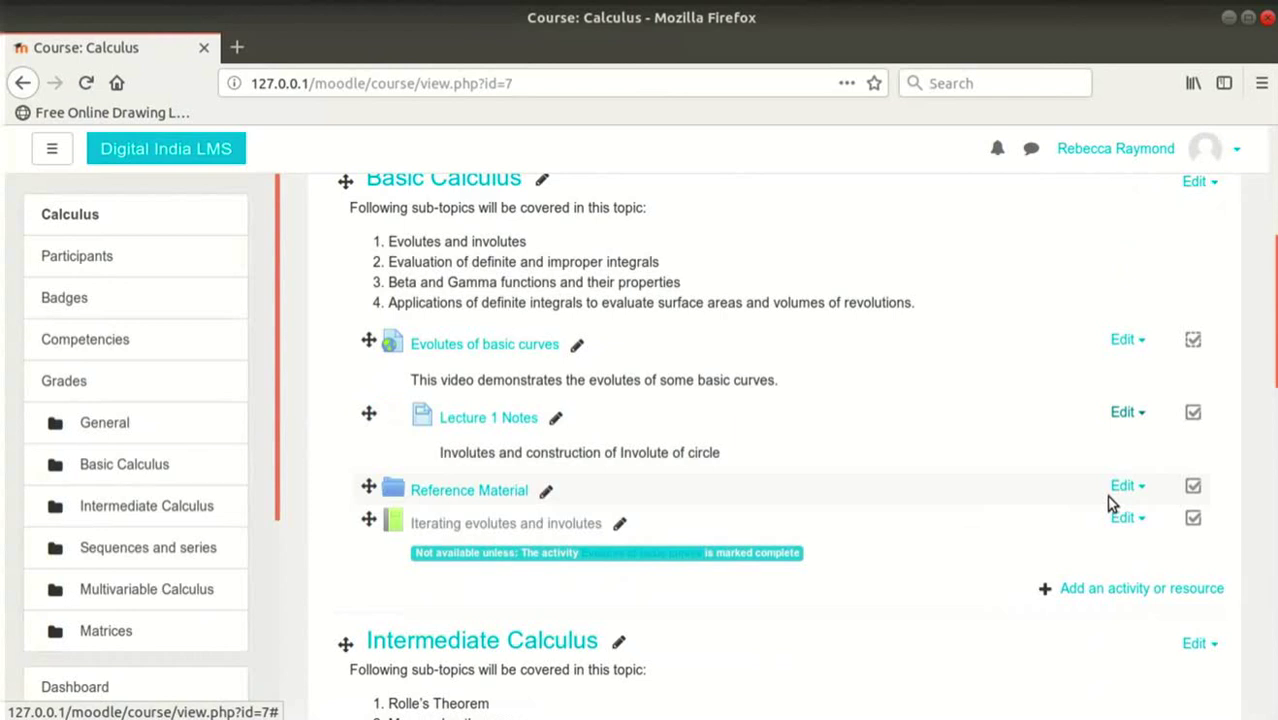
{"action": "left_click", "coordinate": [1126, 412]}
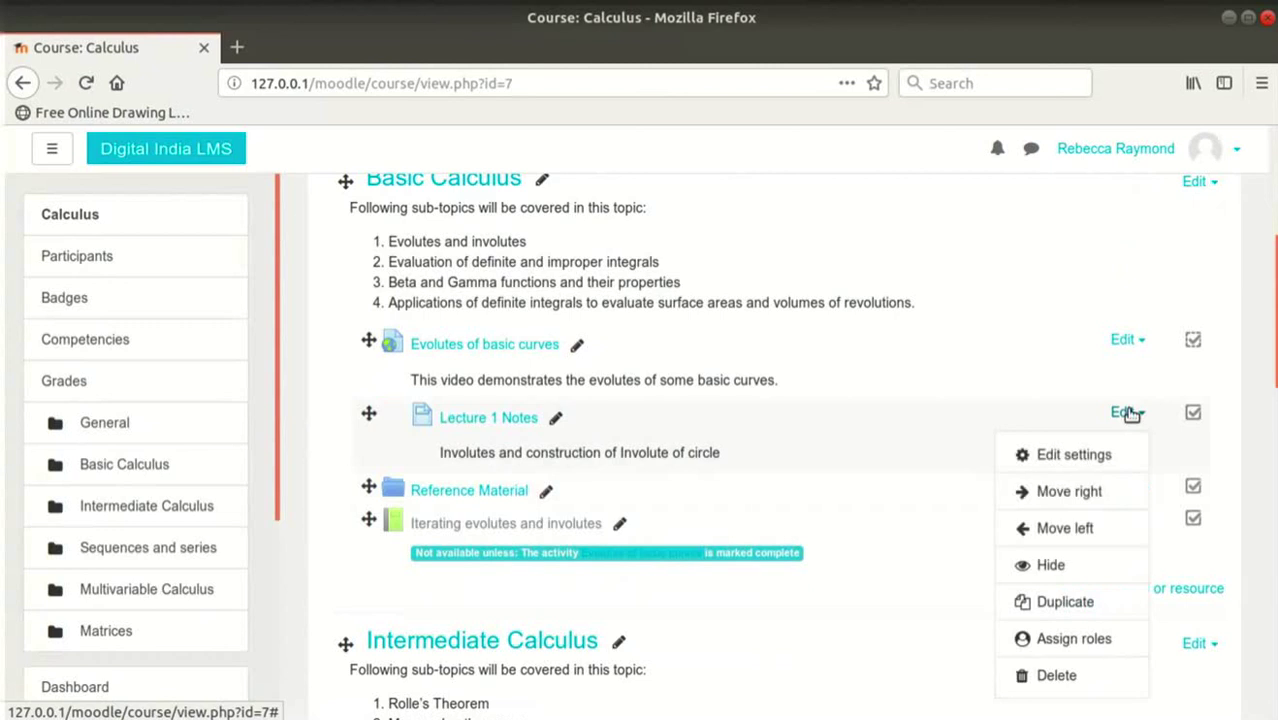
{"action": "left_click", "coordinate": [1094, 530]}
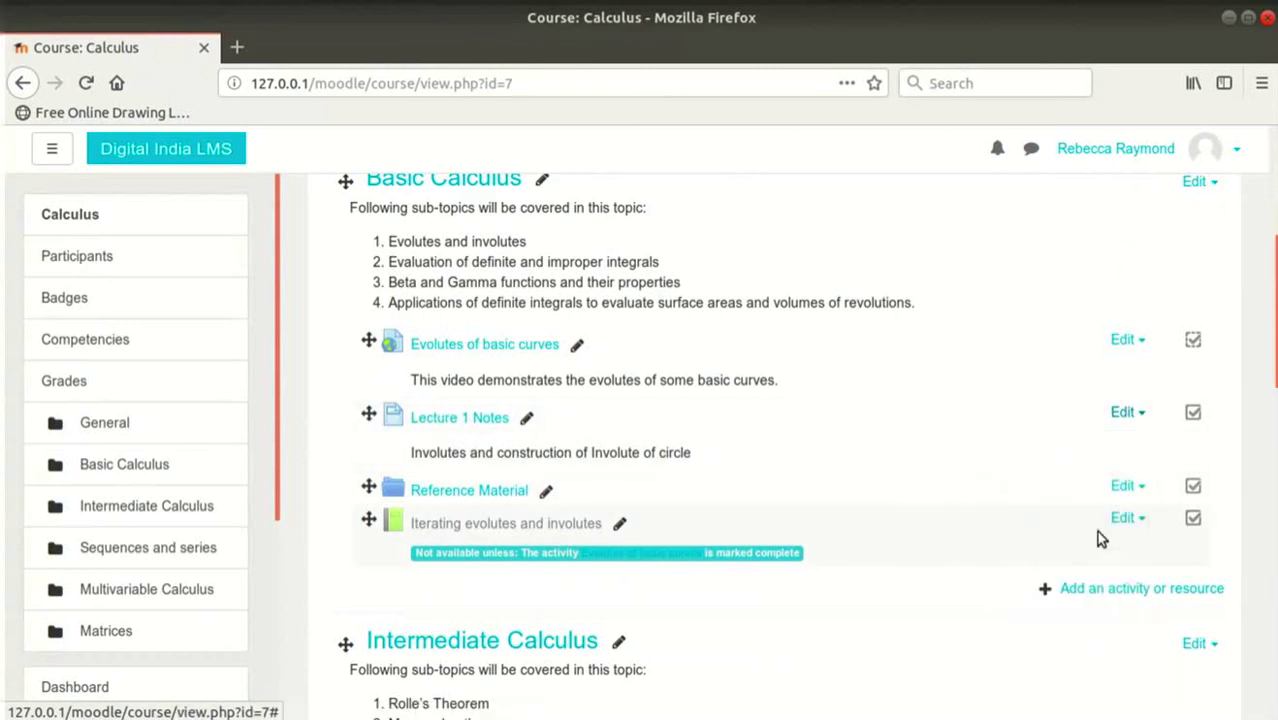
{"action": "scroll", "coordinate": [1117, 298], "scroll_direction": "up", "scroll_amount": 5}
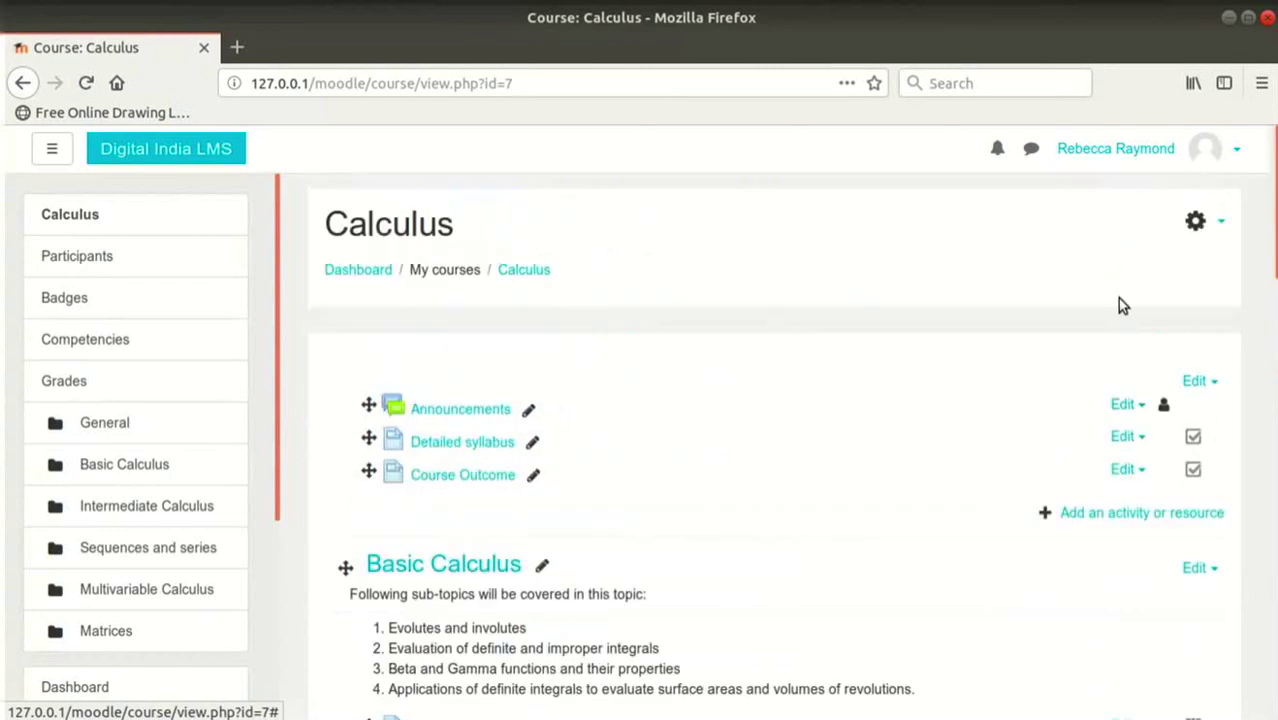
{"action": "left_click", "coordinate": [1168, 150]}
Log out of the teacher account and open the Calculus course as the student.
{"action": "left_click", "coordinate": [1158, 376]}
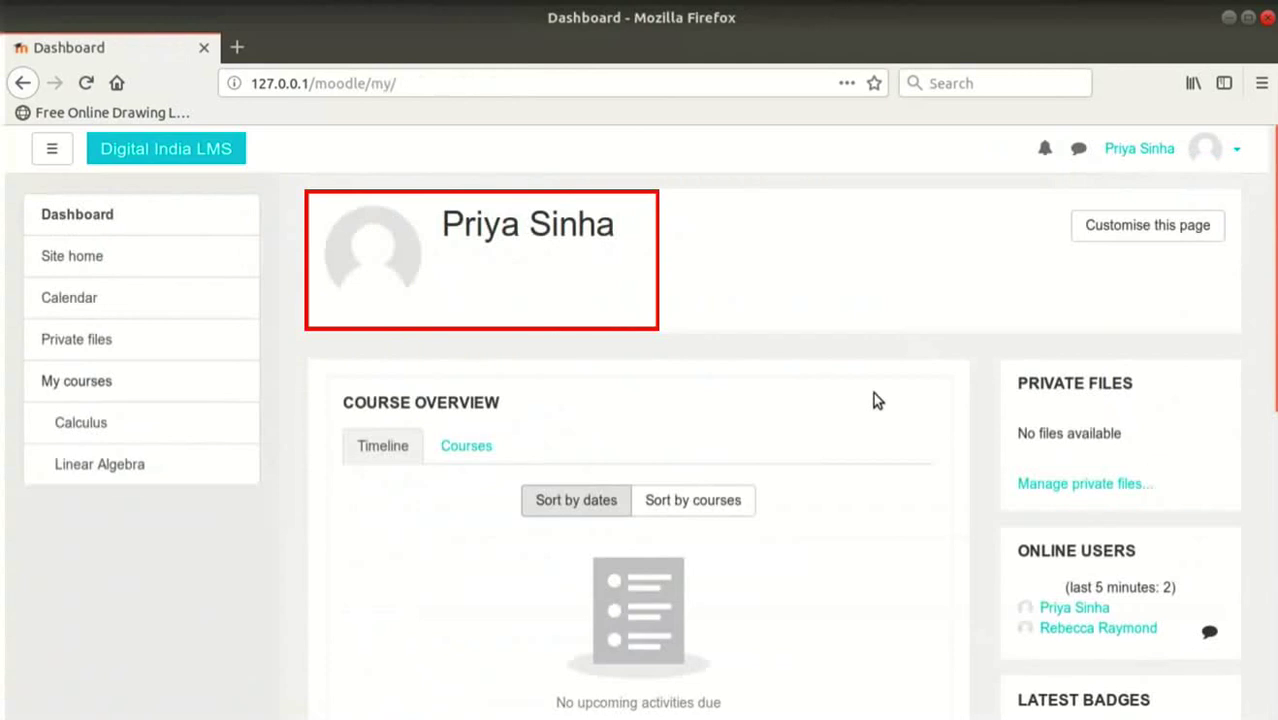
{"action": "left_click", "coordinate": [88, 430]}
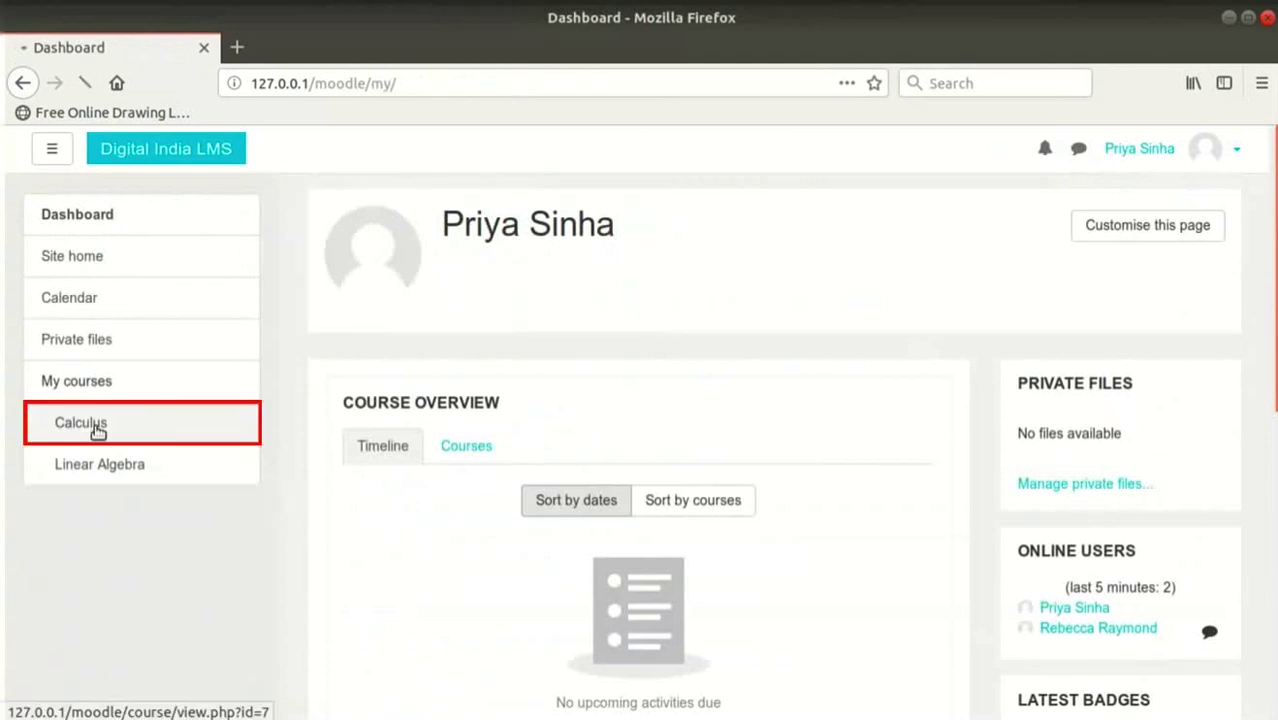
{"action": "scroll", "coordinate": [680, 530], "scroll_direction": "down", "scroll_amount": 2}
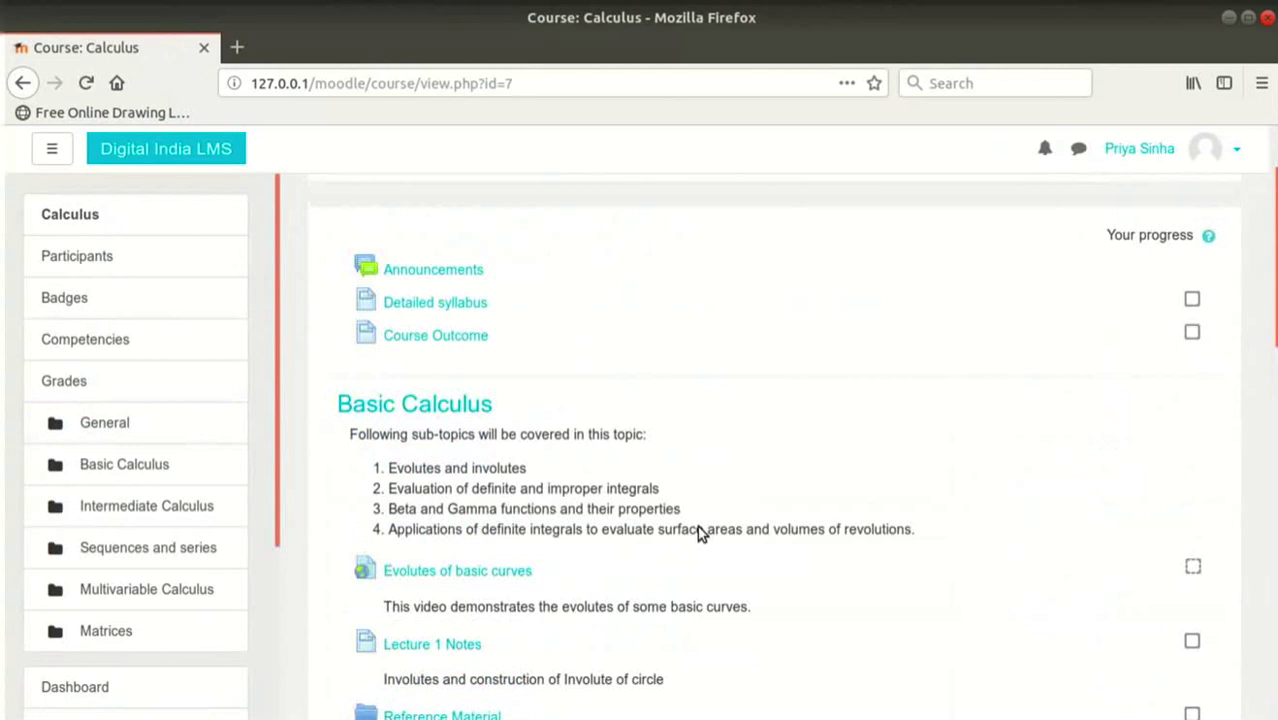
{"action": "scroll", "coordinate": [800, 525], "scroll_direction": "down", "scroll_amount": 3}
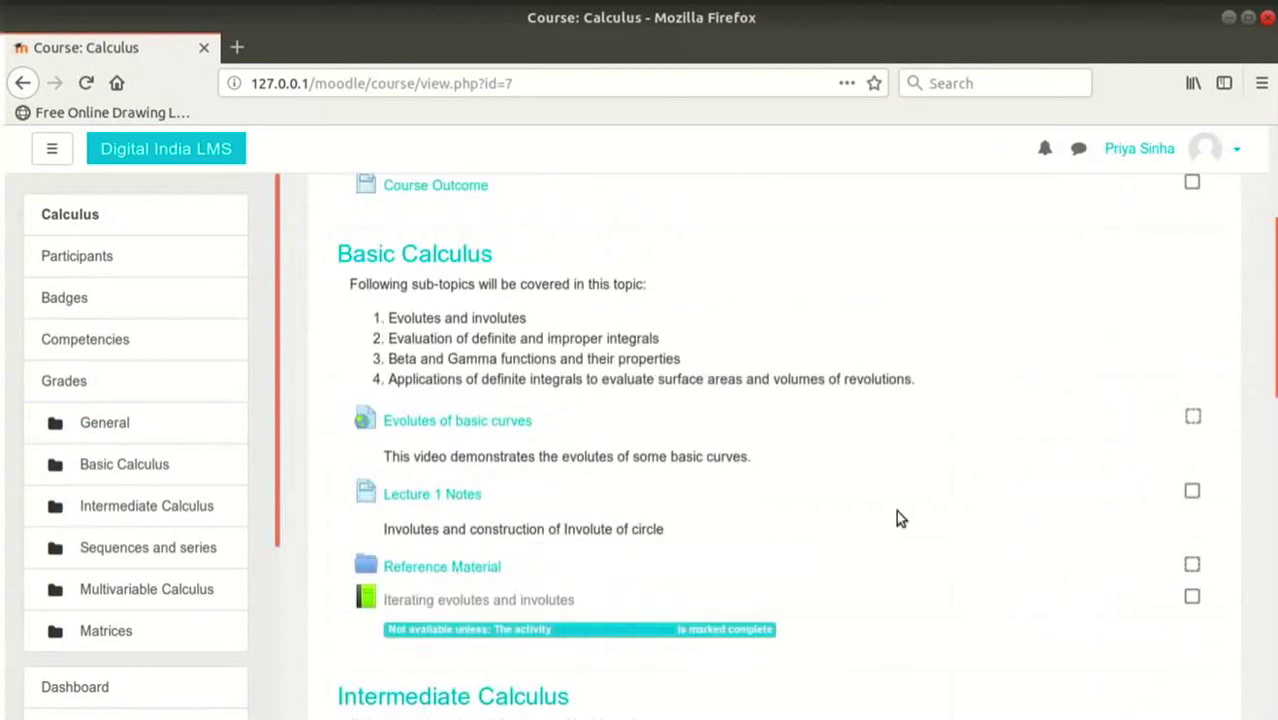
{"action": "scroll", "coordinate": [896, 517], "scroll_direction": "down", "scroll_amount": 2}
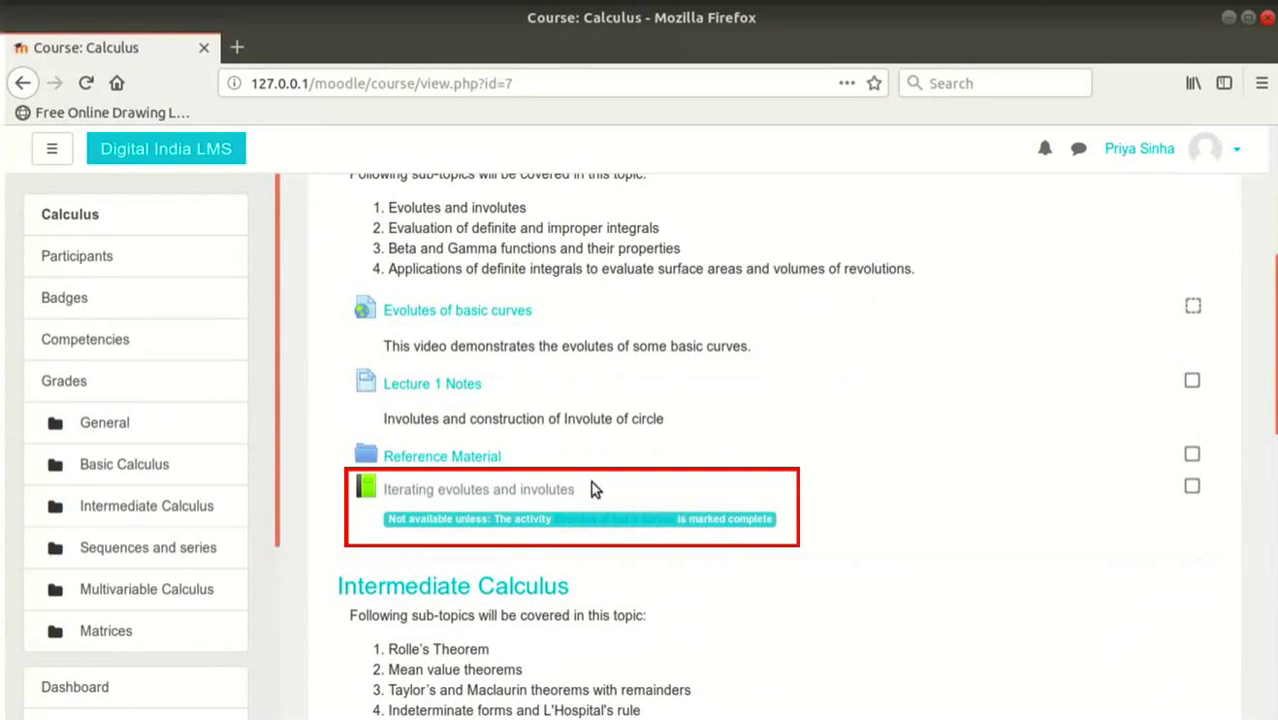
{"action": "scroll", "coordinate": [518, 370], "scroll_direction": "up", "scroll_amount": 1}
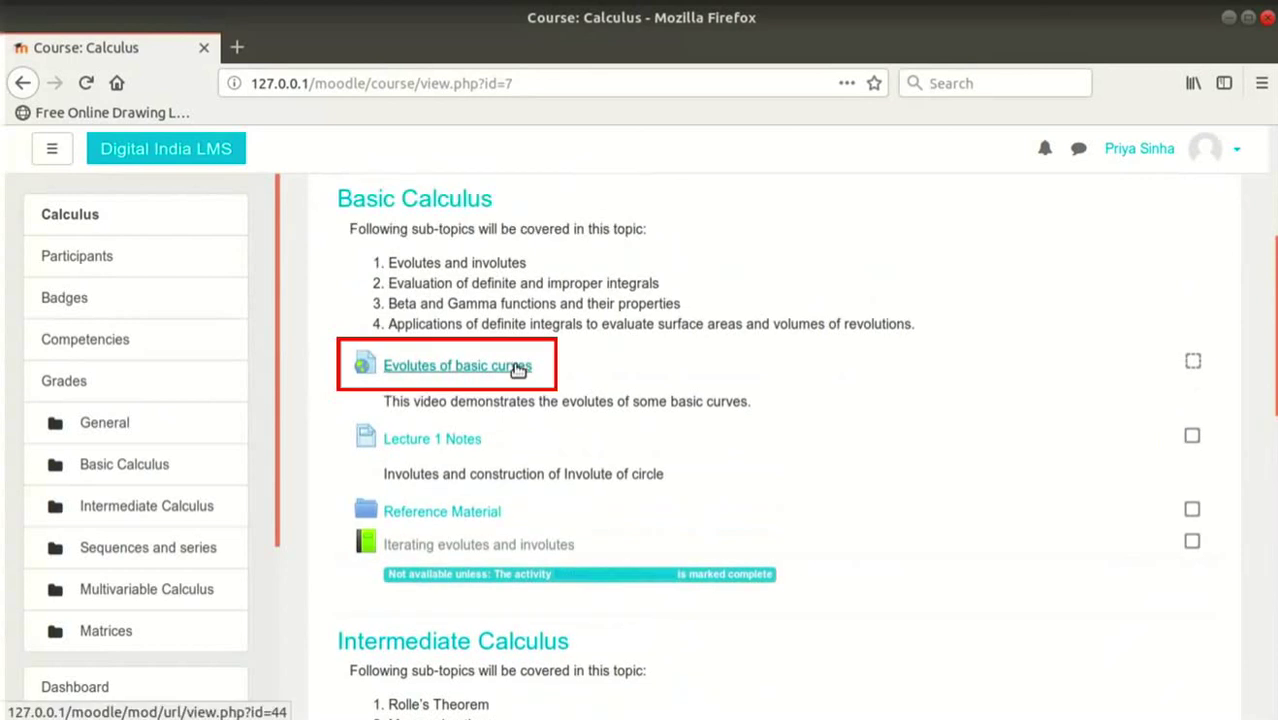
Open the Evolutes of basic curves video, then return to Calculus to check the book is available.
{"action": "left_click", "coordinate": [518, 366]}
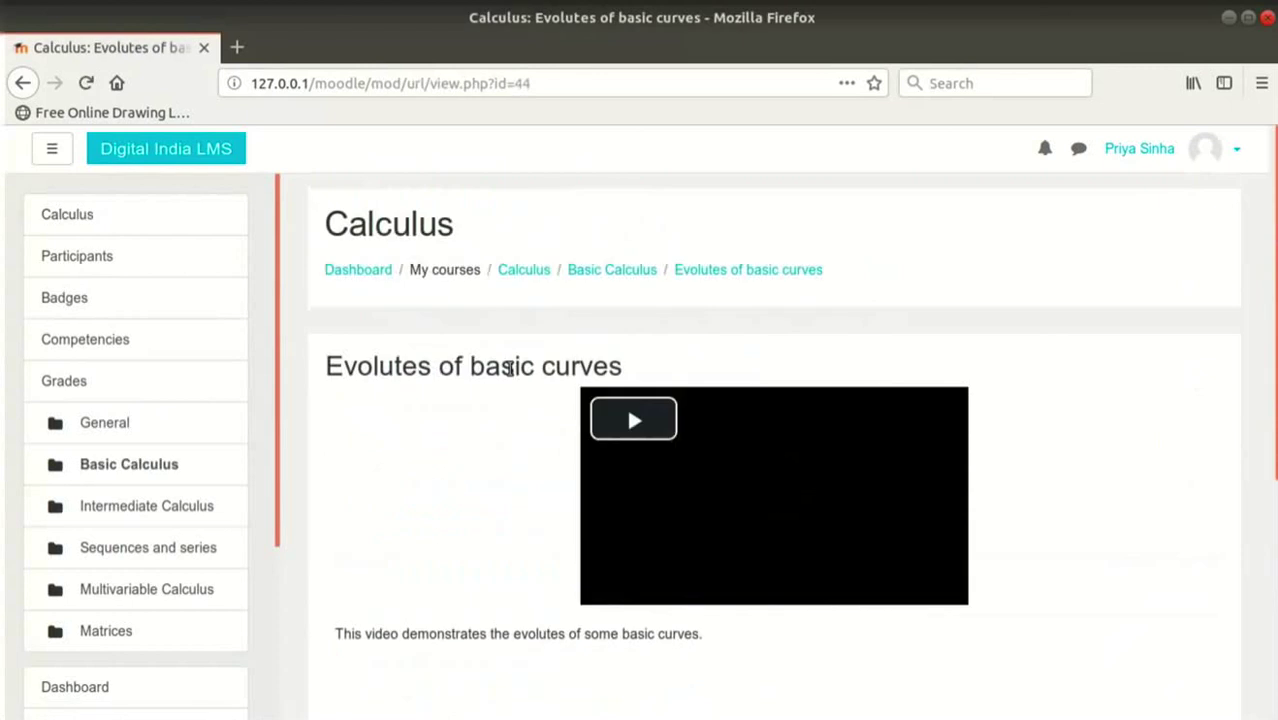
{"action": "left_click", "coordinate": [514, 270]}
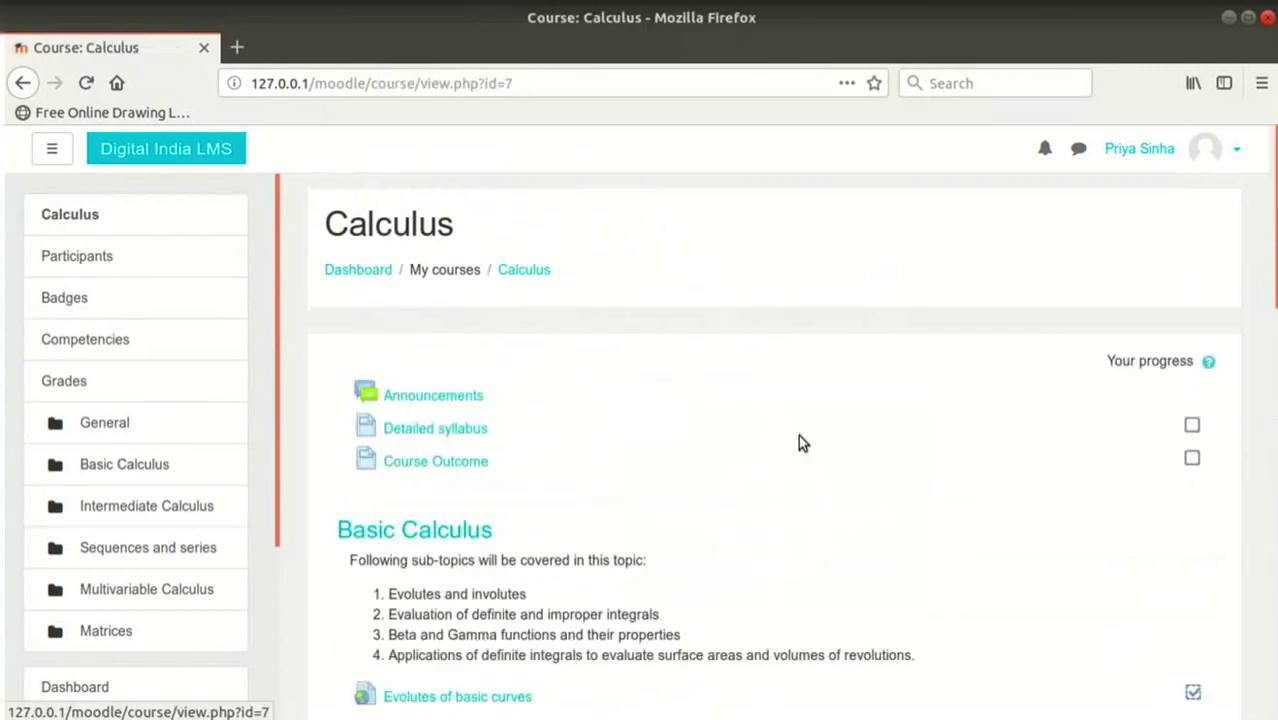
{"action": "scroll", "coordinate": [798, 443], "scroll_direction": "down", "scroll_amount": 3}
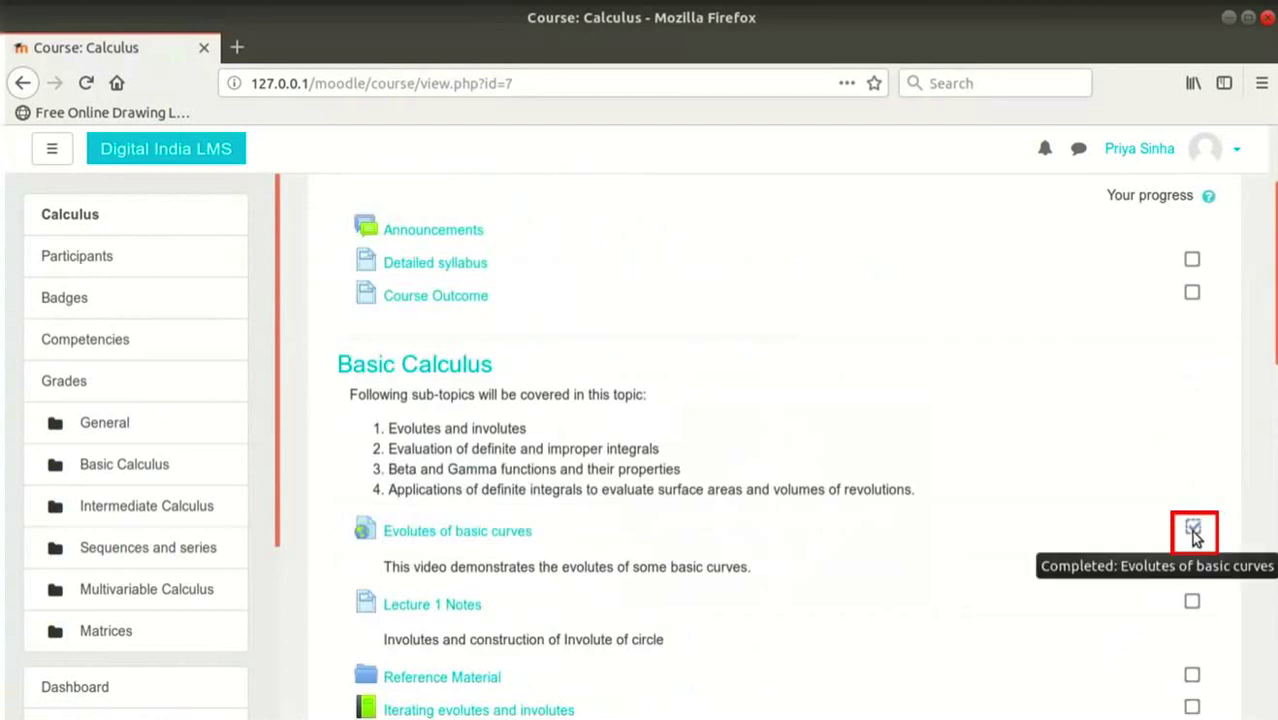
{"action": "scroll", "coordinate": [602, 553], "scroll_direction": "down", "scroll_amount": 3}
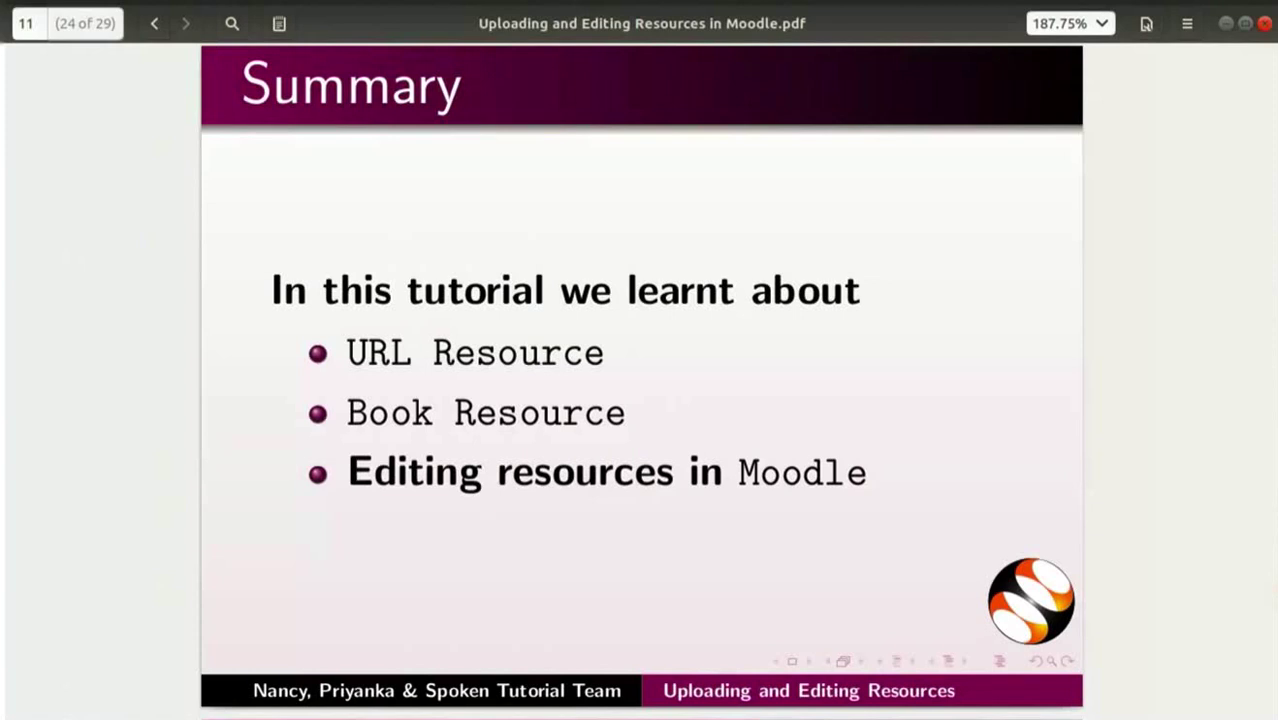
Advance the Document Viewer to the Assignment slide, page 25 of 29.
{"action": "key", "text": "Page_Down"}
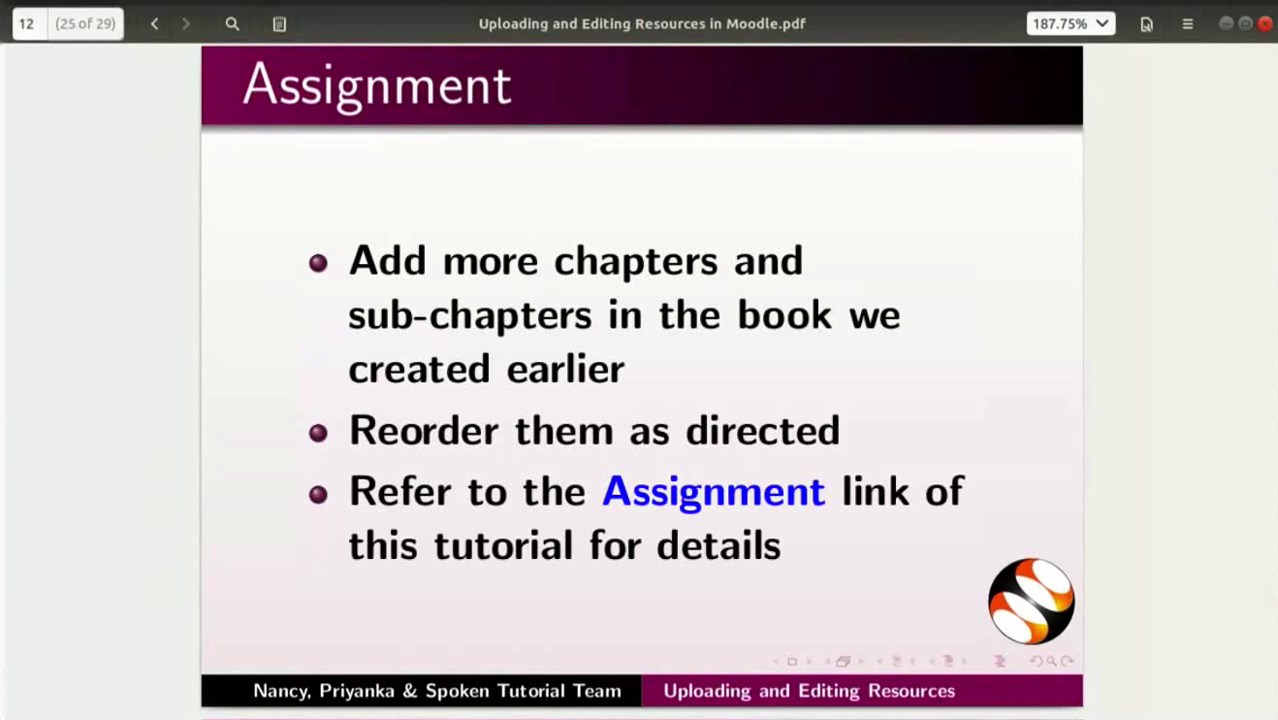
Page through the About, Workshops and Forum slides to the final Acknowledgements slide, 29 of 29.
{"action": "key", "text": "Page_Down"}
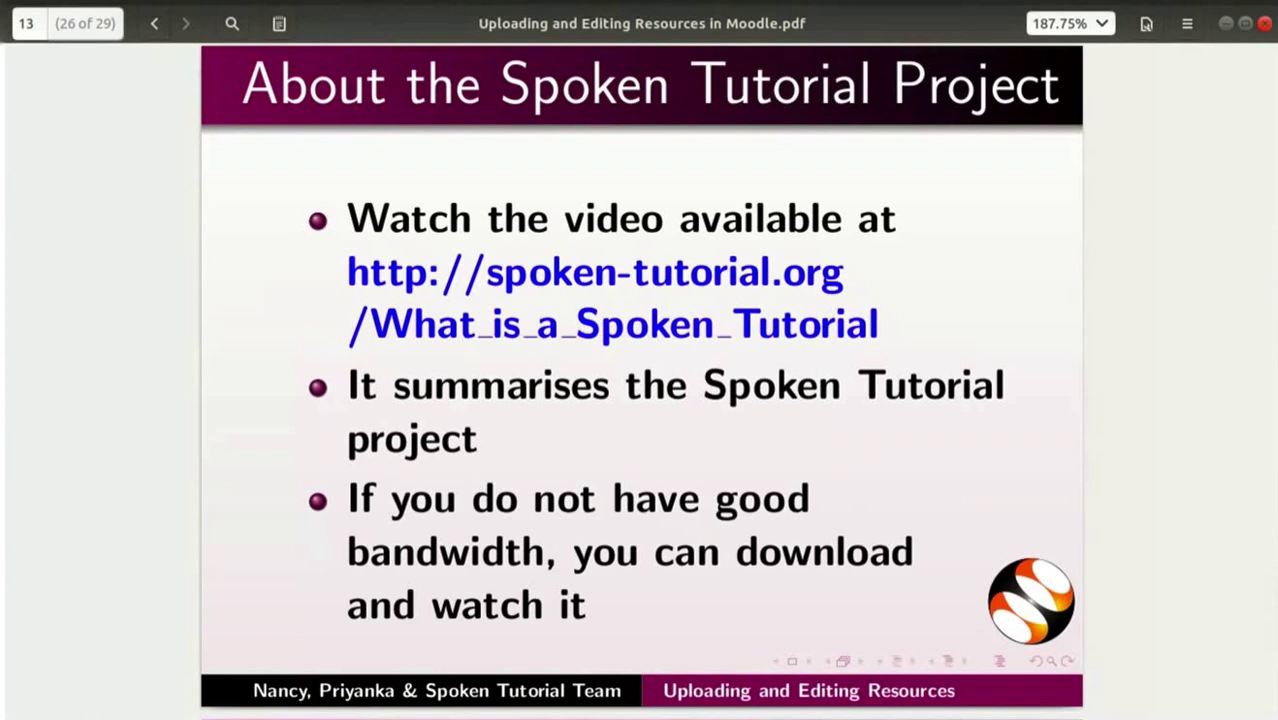
{"action": "key", "text": "Page_Down"}
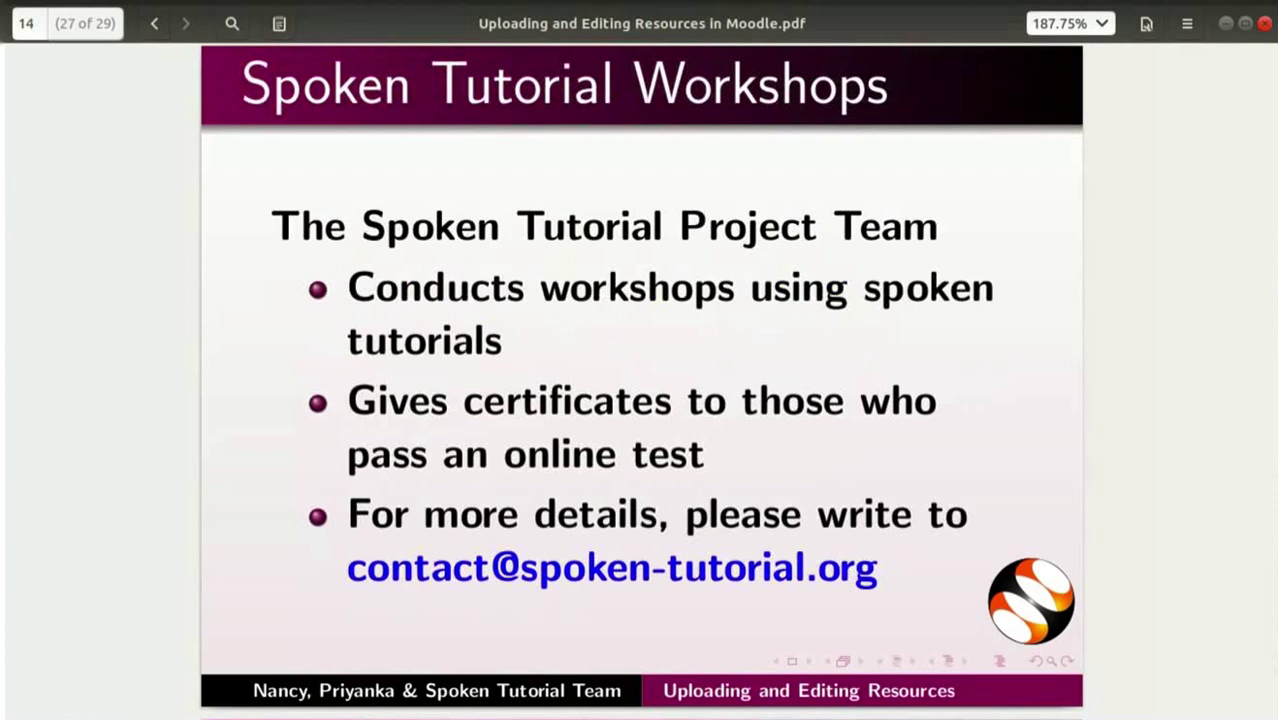
{"action": "key", "text": "Page_Down"}
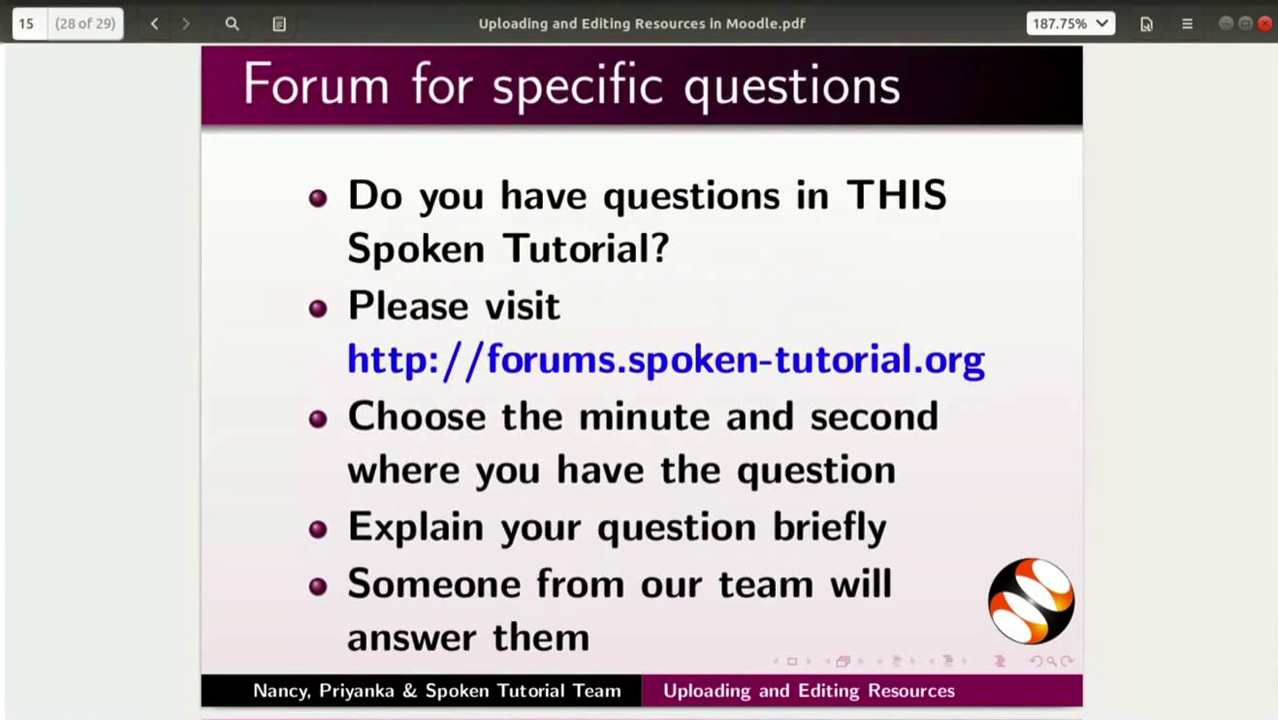
{"action": "key", "text": "Page_Down"}
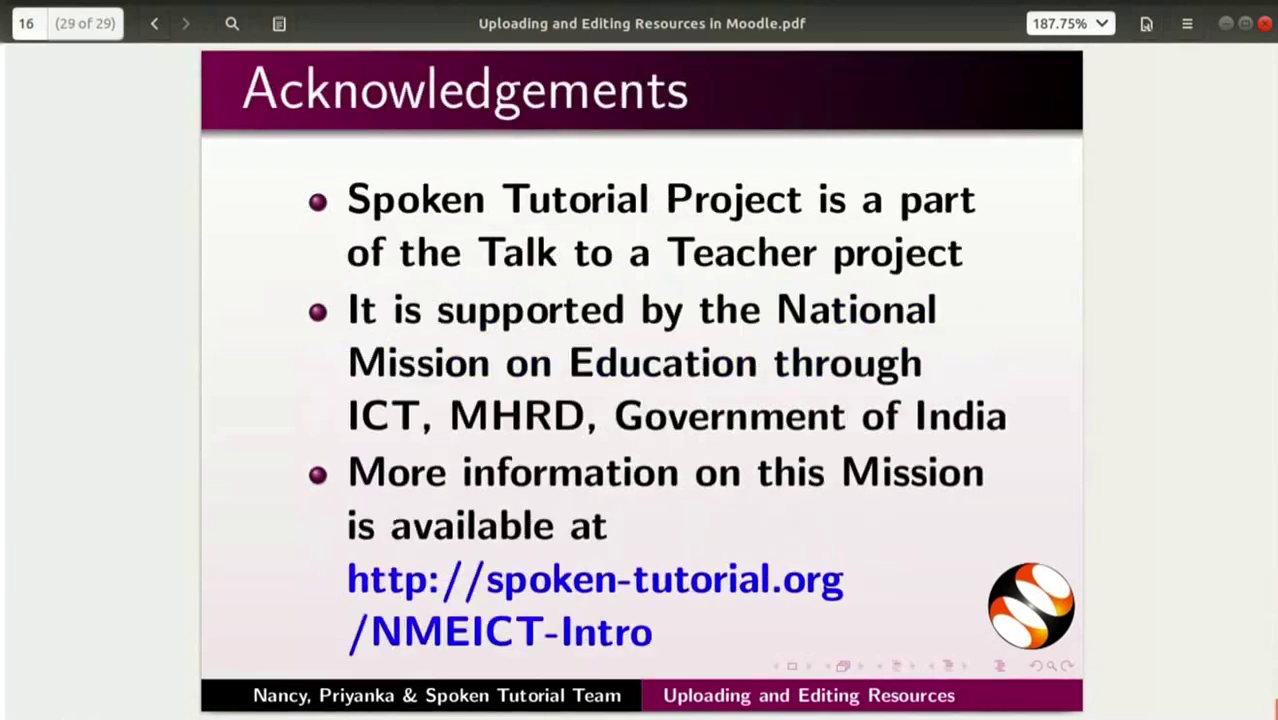